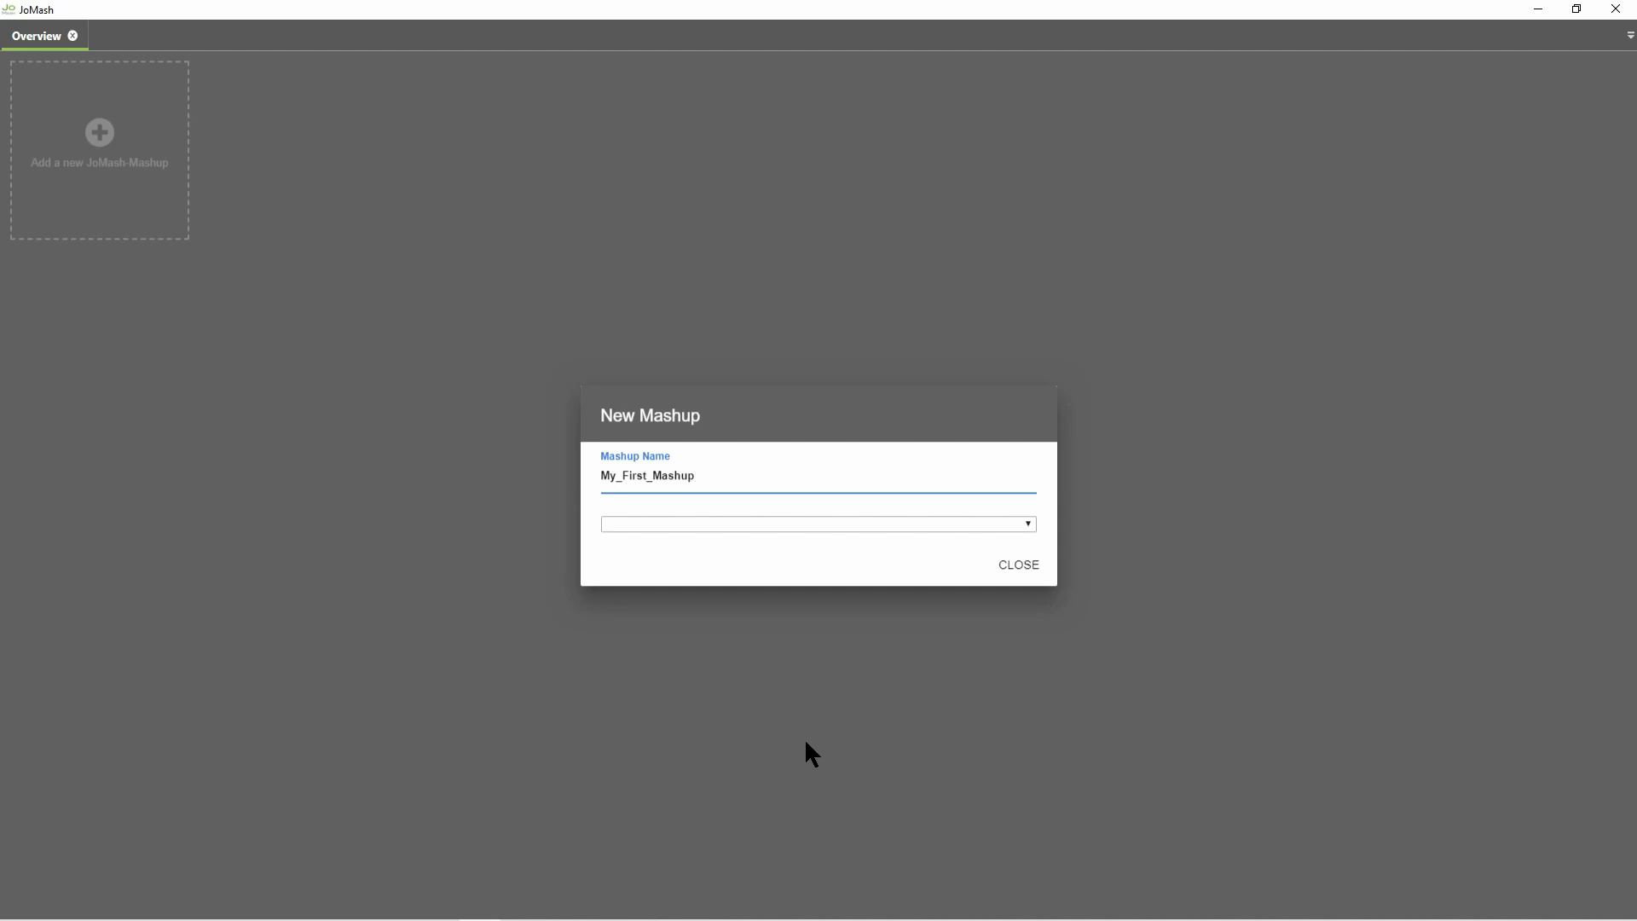
Step: Test a special character at the end of the mashup name, remove it, and open the list of available apps
type("\"")
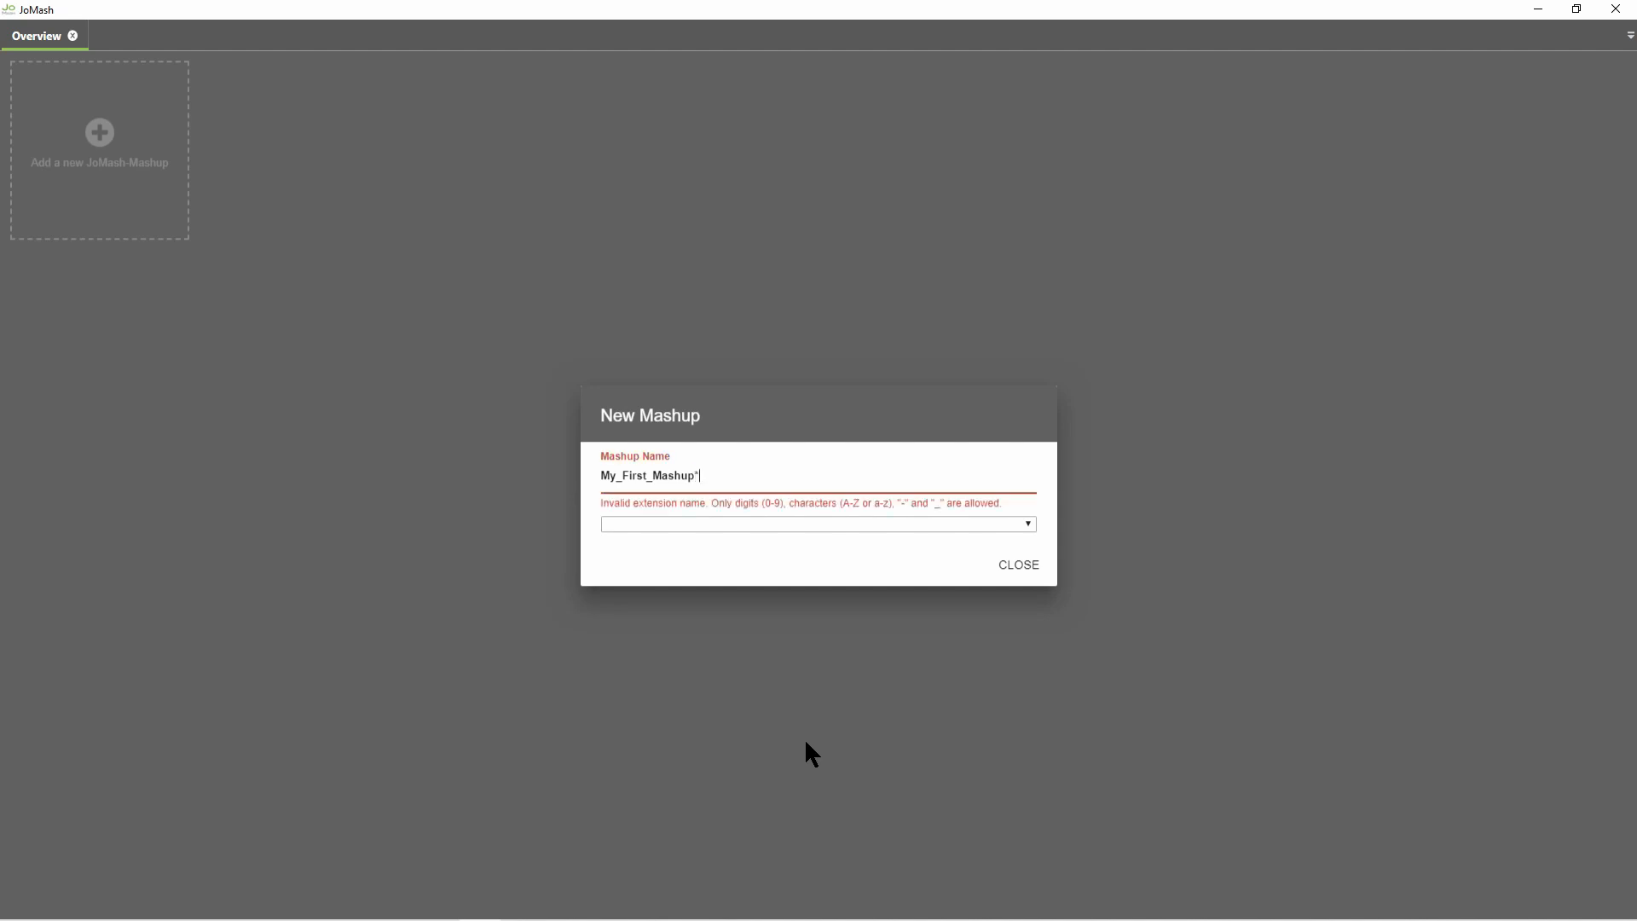
key("BackSpace")
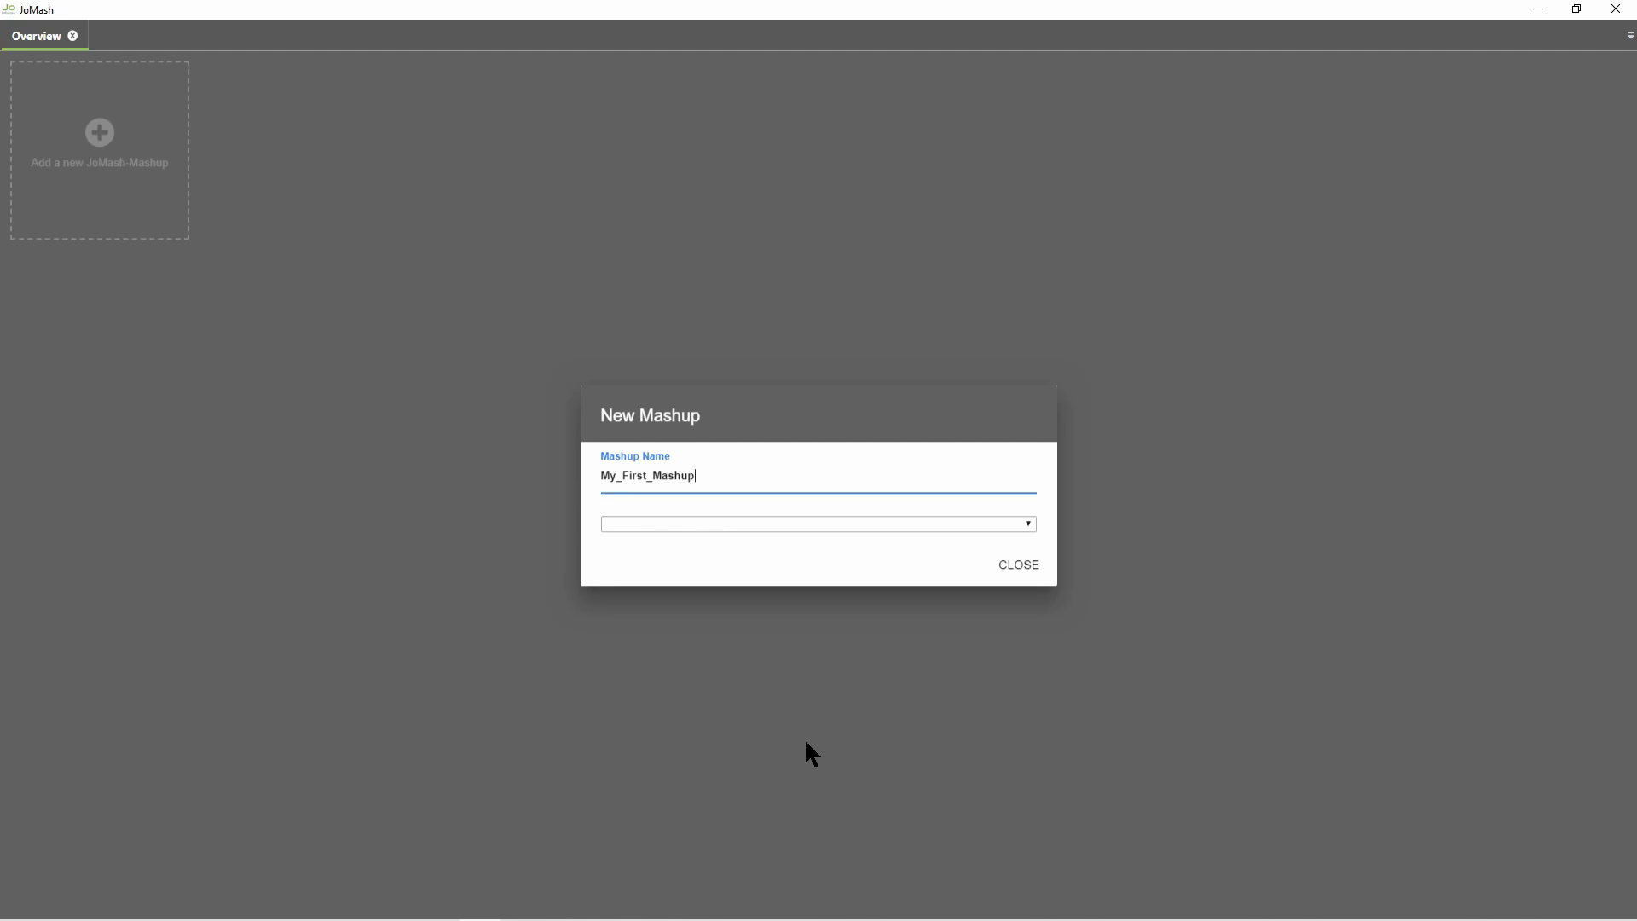
left_click(756, 524)
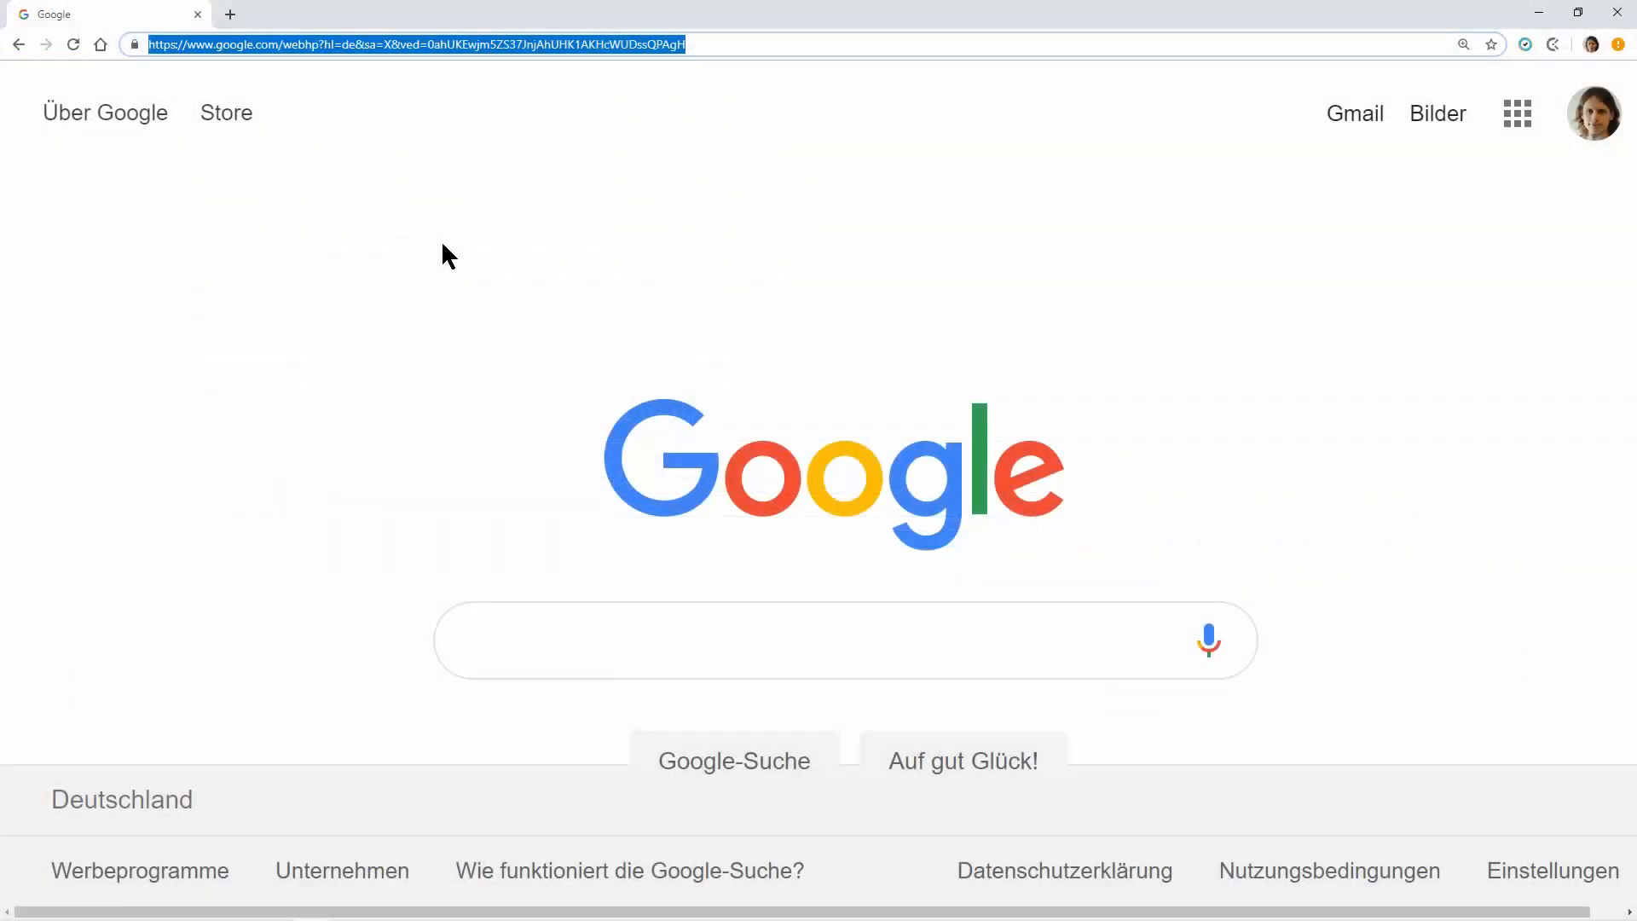
Step: In the web browser, search demos.qlik.com for "Consumer" and open the Consumer Goods Sales demo
type("demos.qlik")
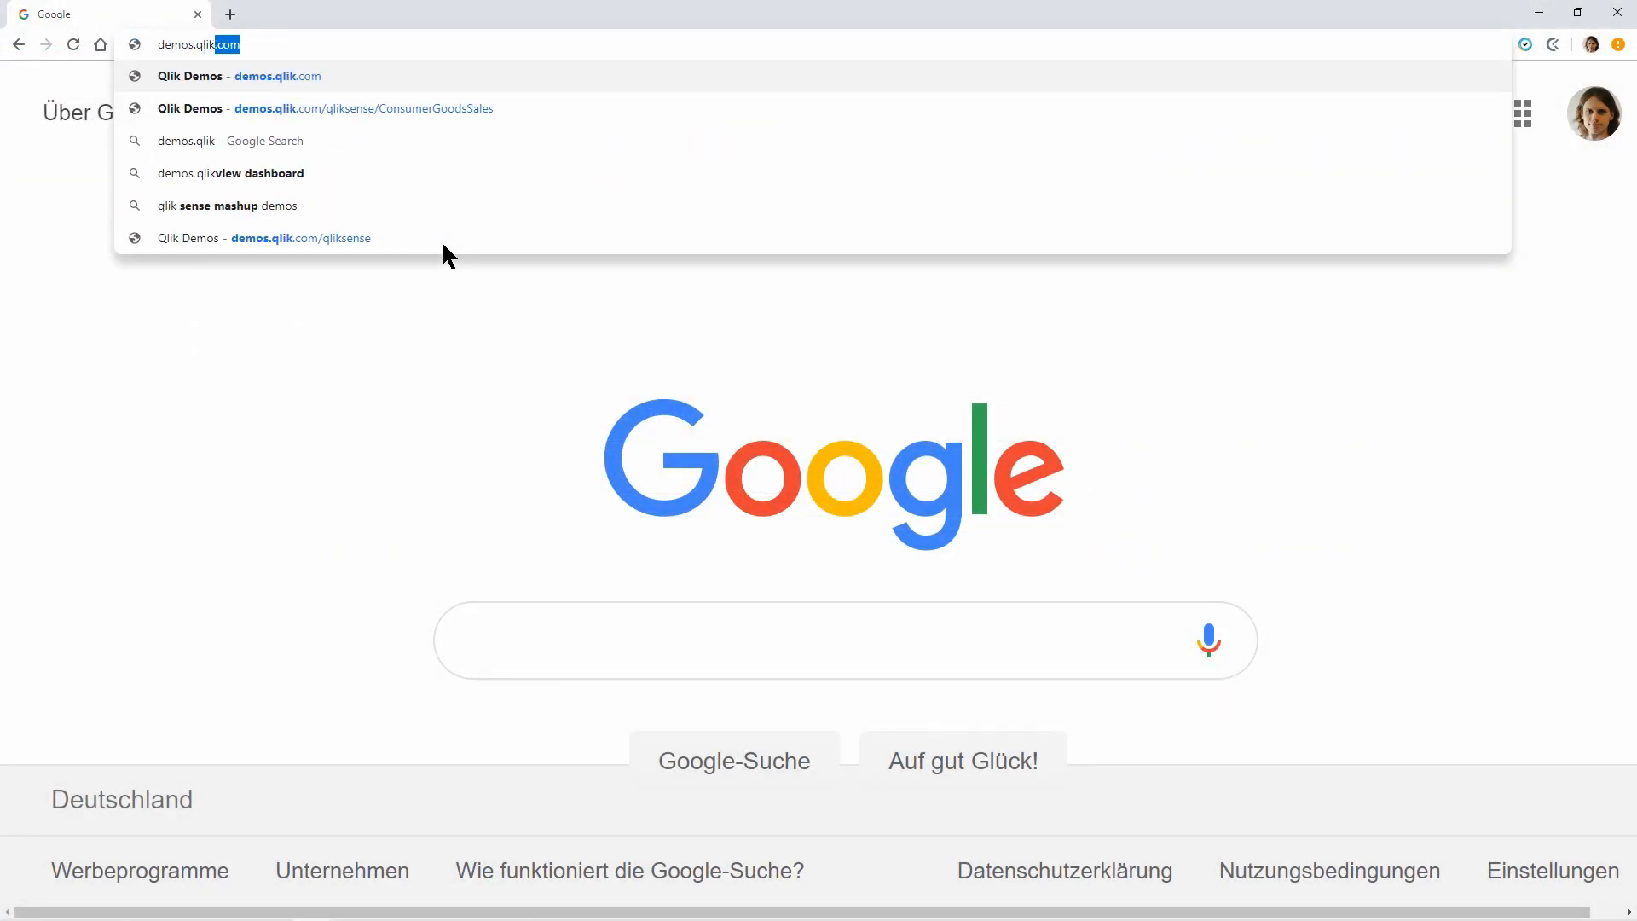
type(".co")
key("Return")
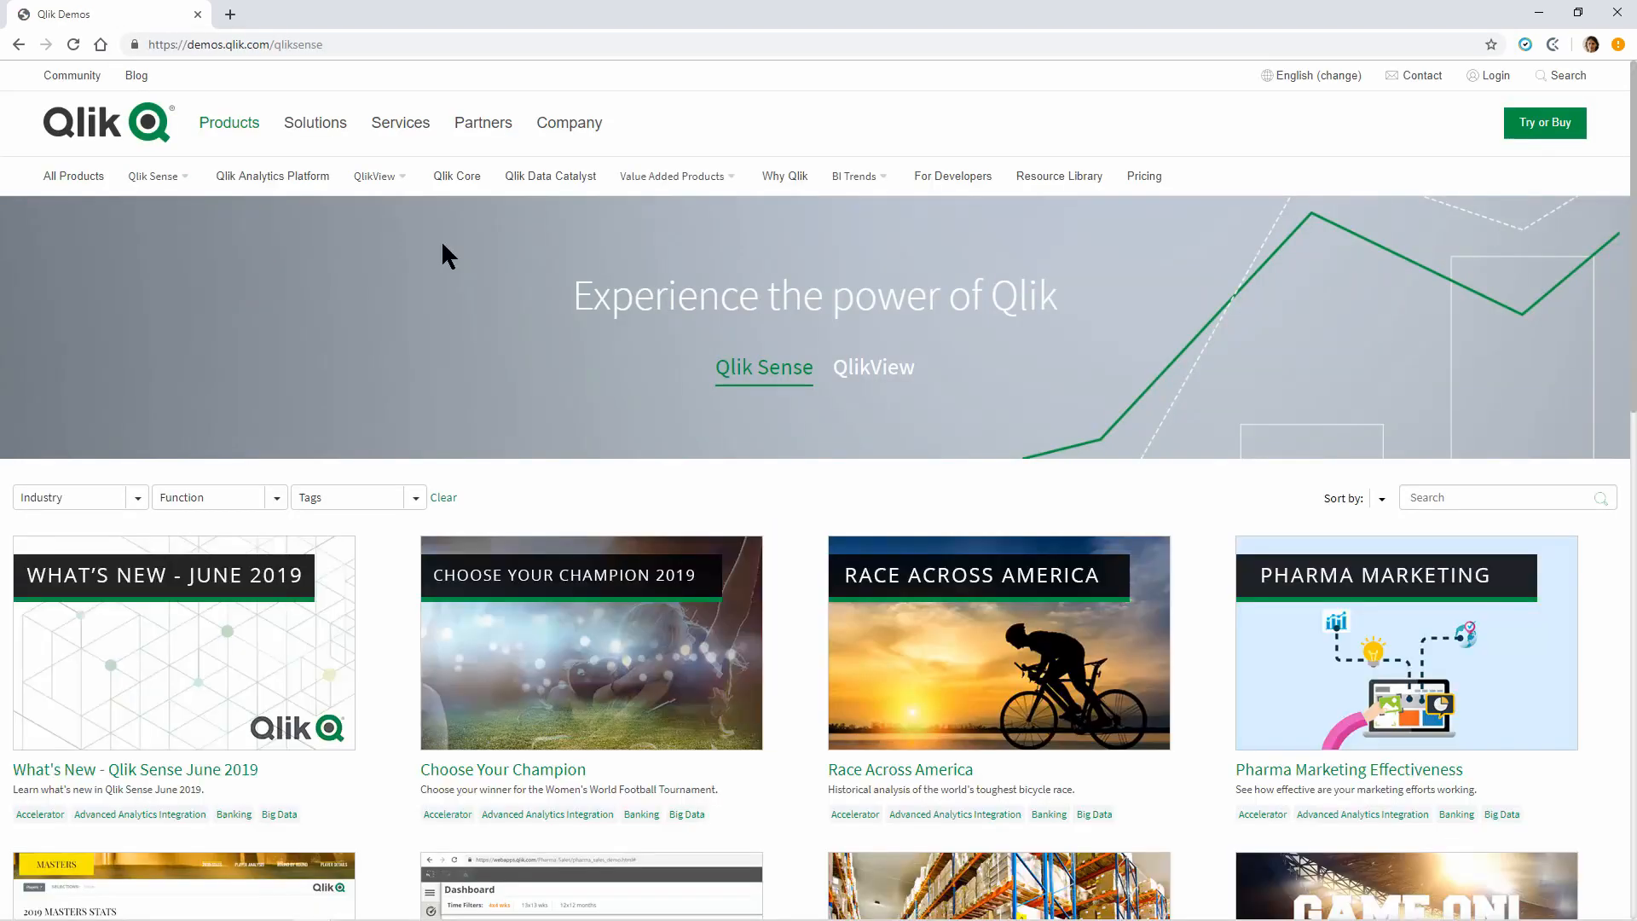
left_click(1470, 501)
type("Consumer")
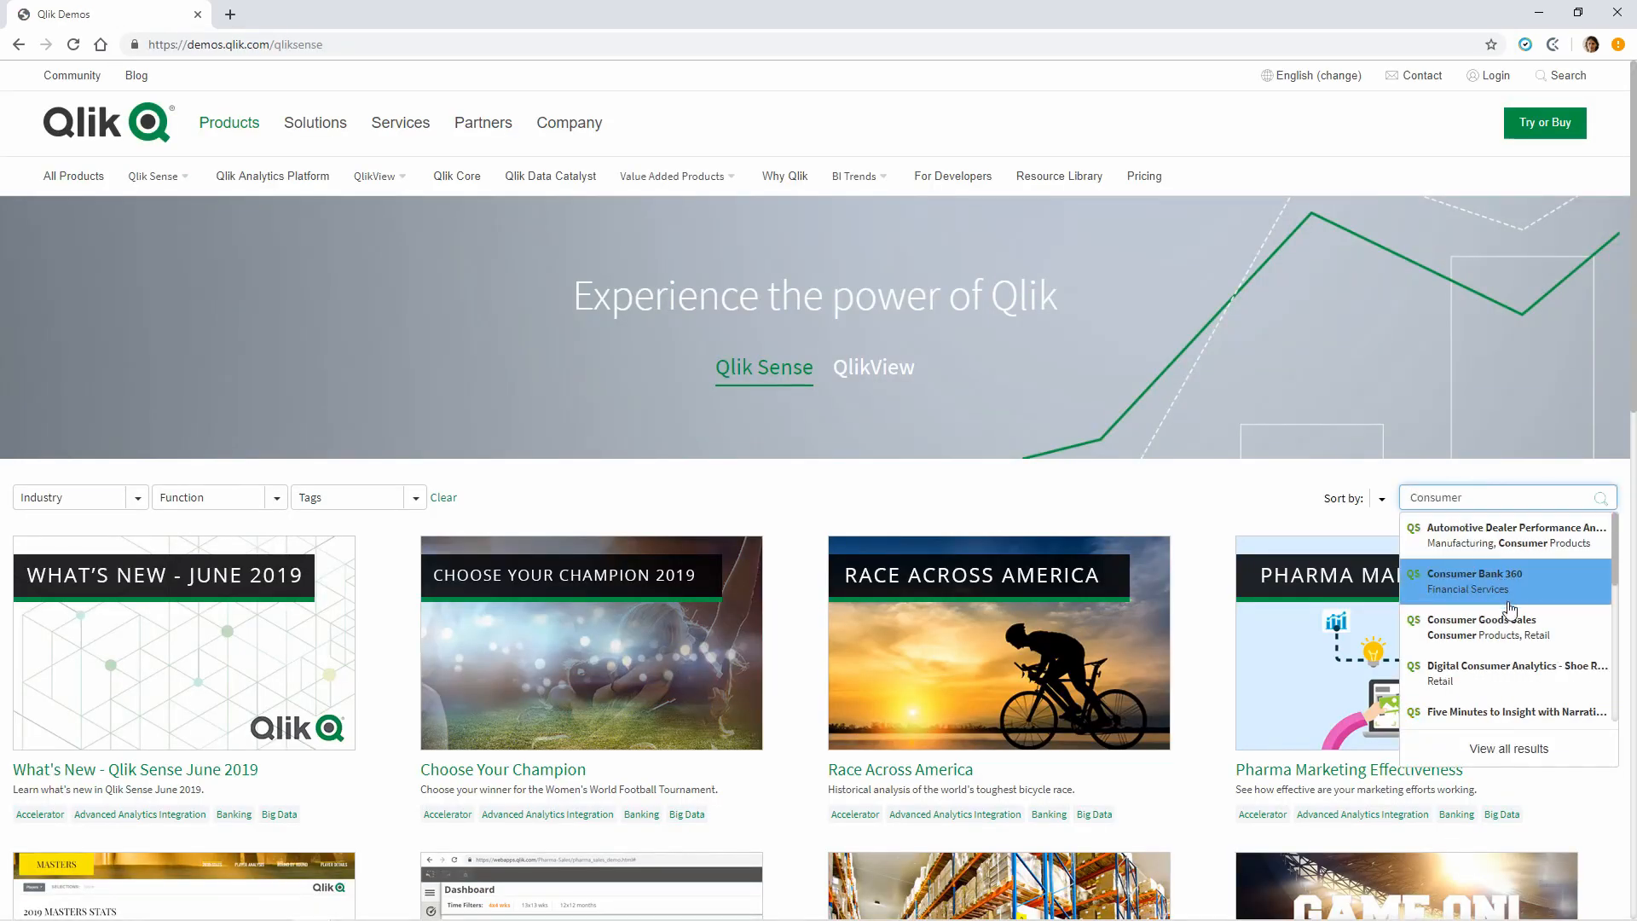
left_click(1572, 641)
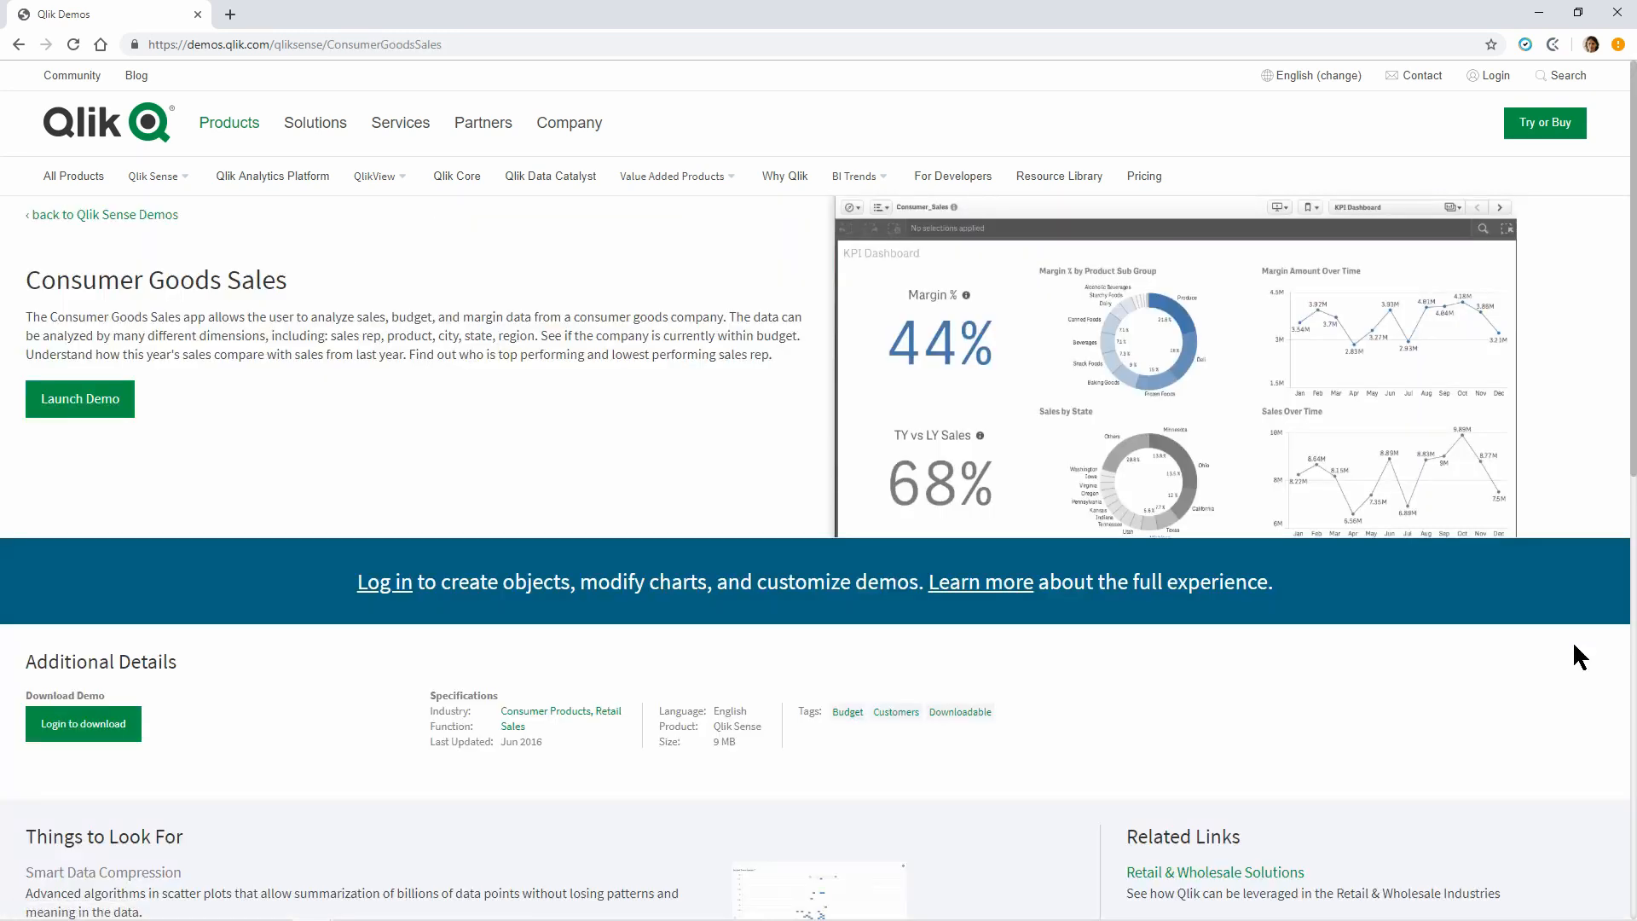
Step: Log in to download the Consumer Goods Sales demo and save Consumer_Goods_Sales.zip in the user's Documents\Qlik\Sense\Apps folder
left_click(125, 747)
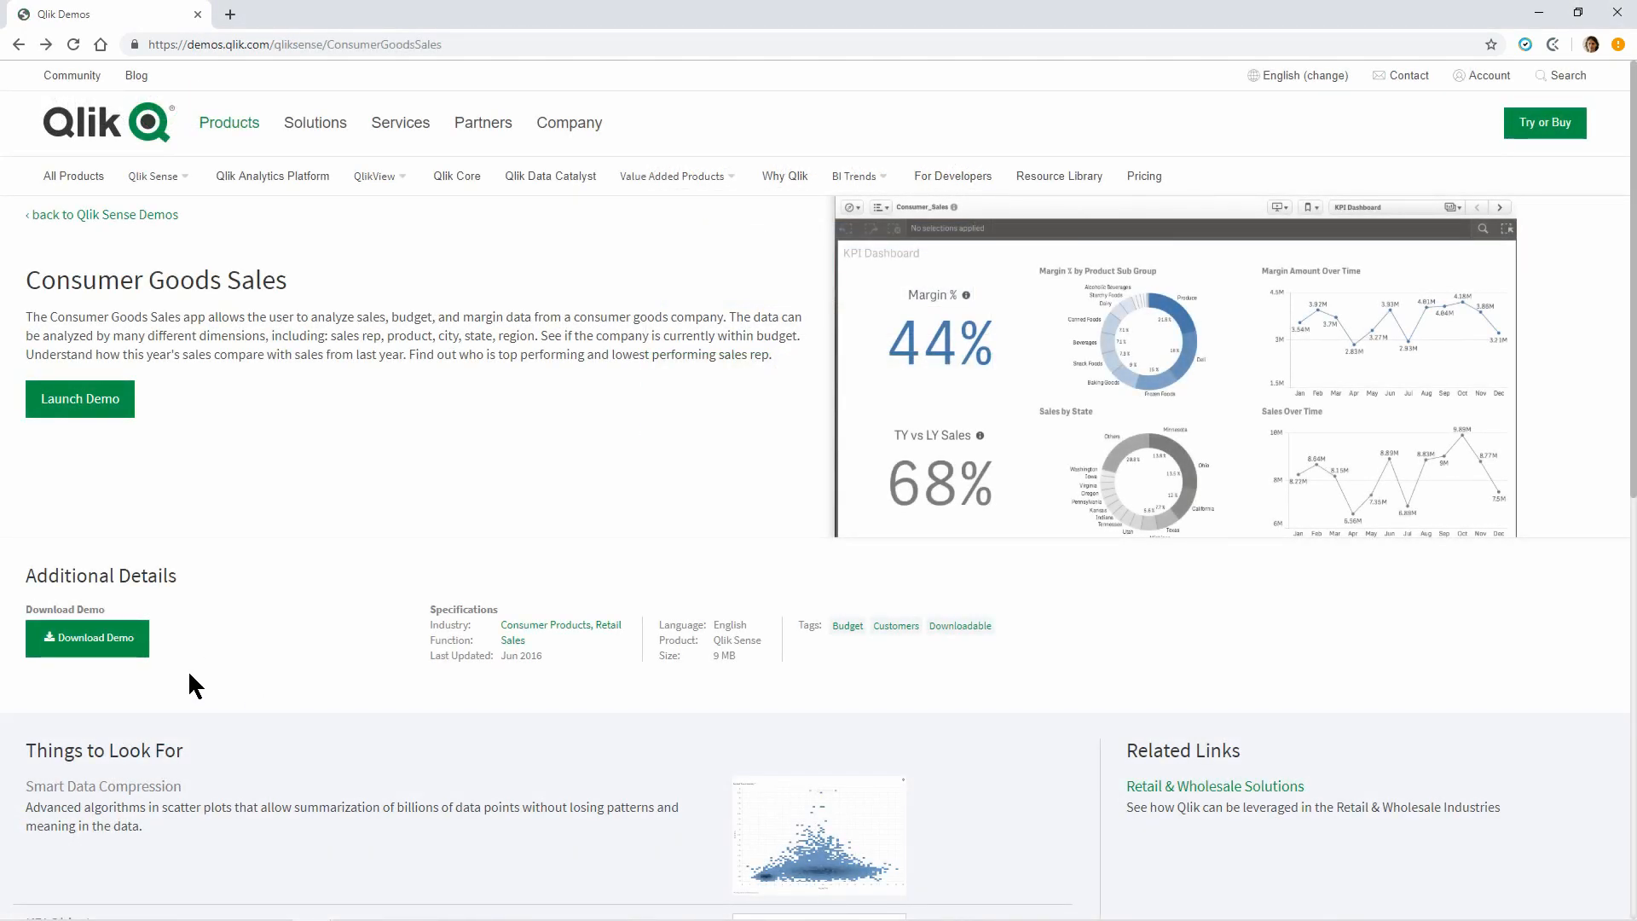
left_click(143, 649)
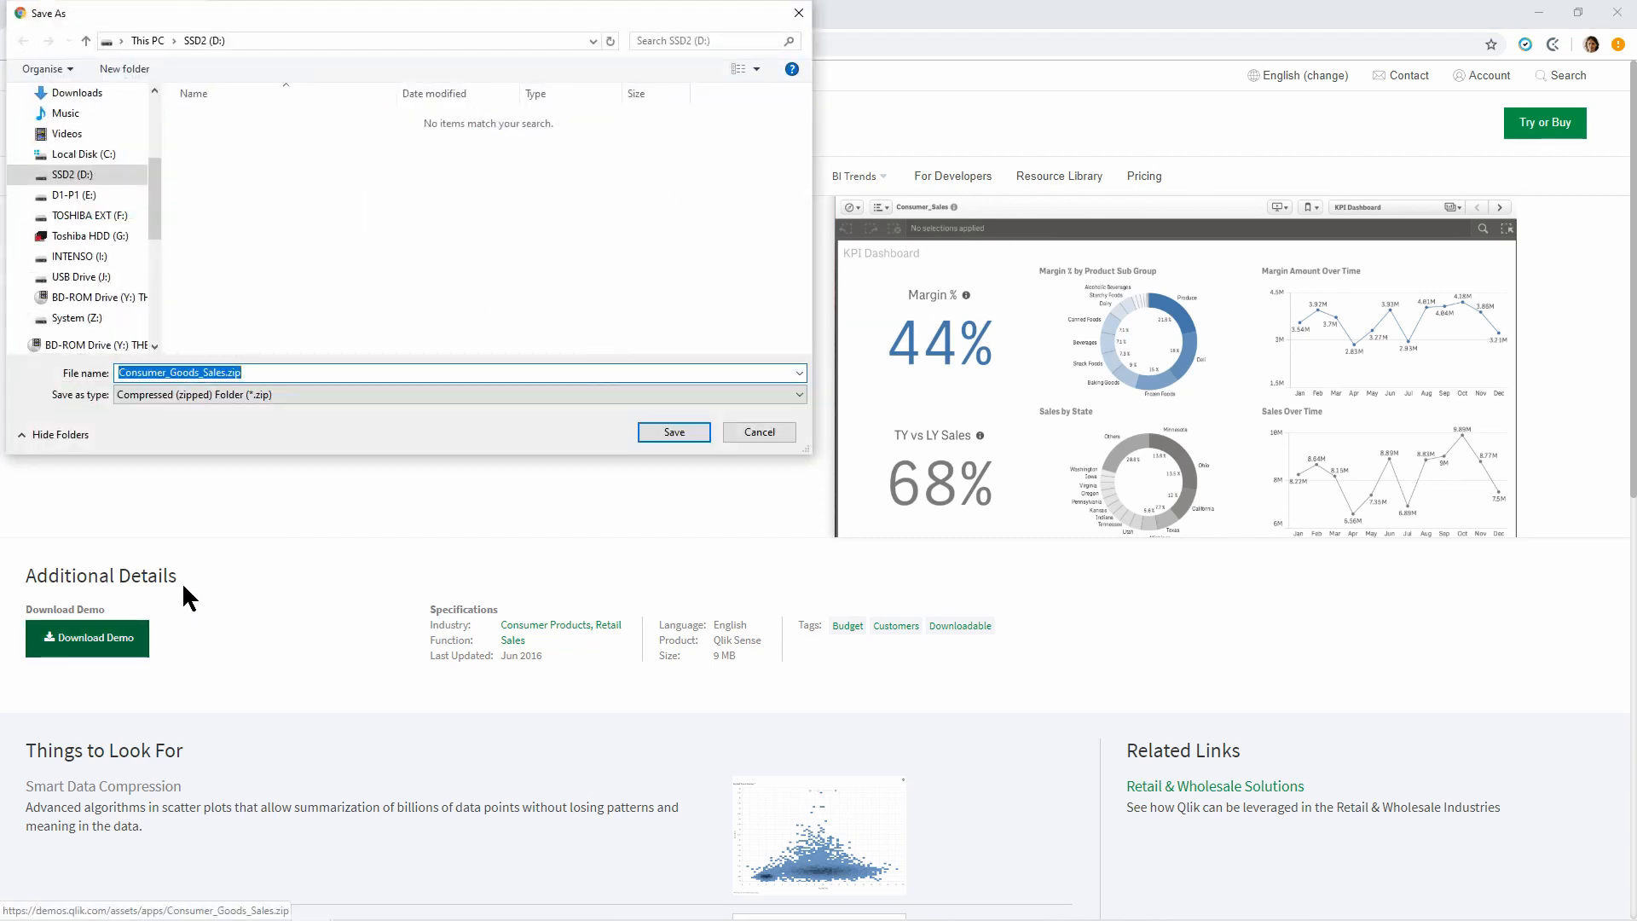
left_click(155, 129)
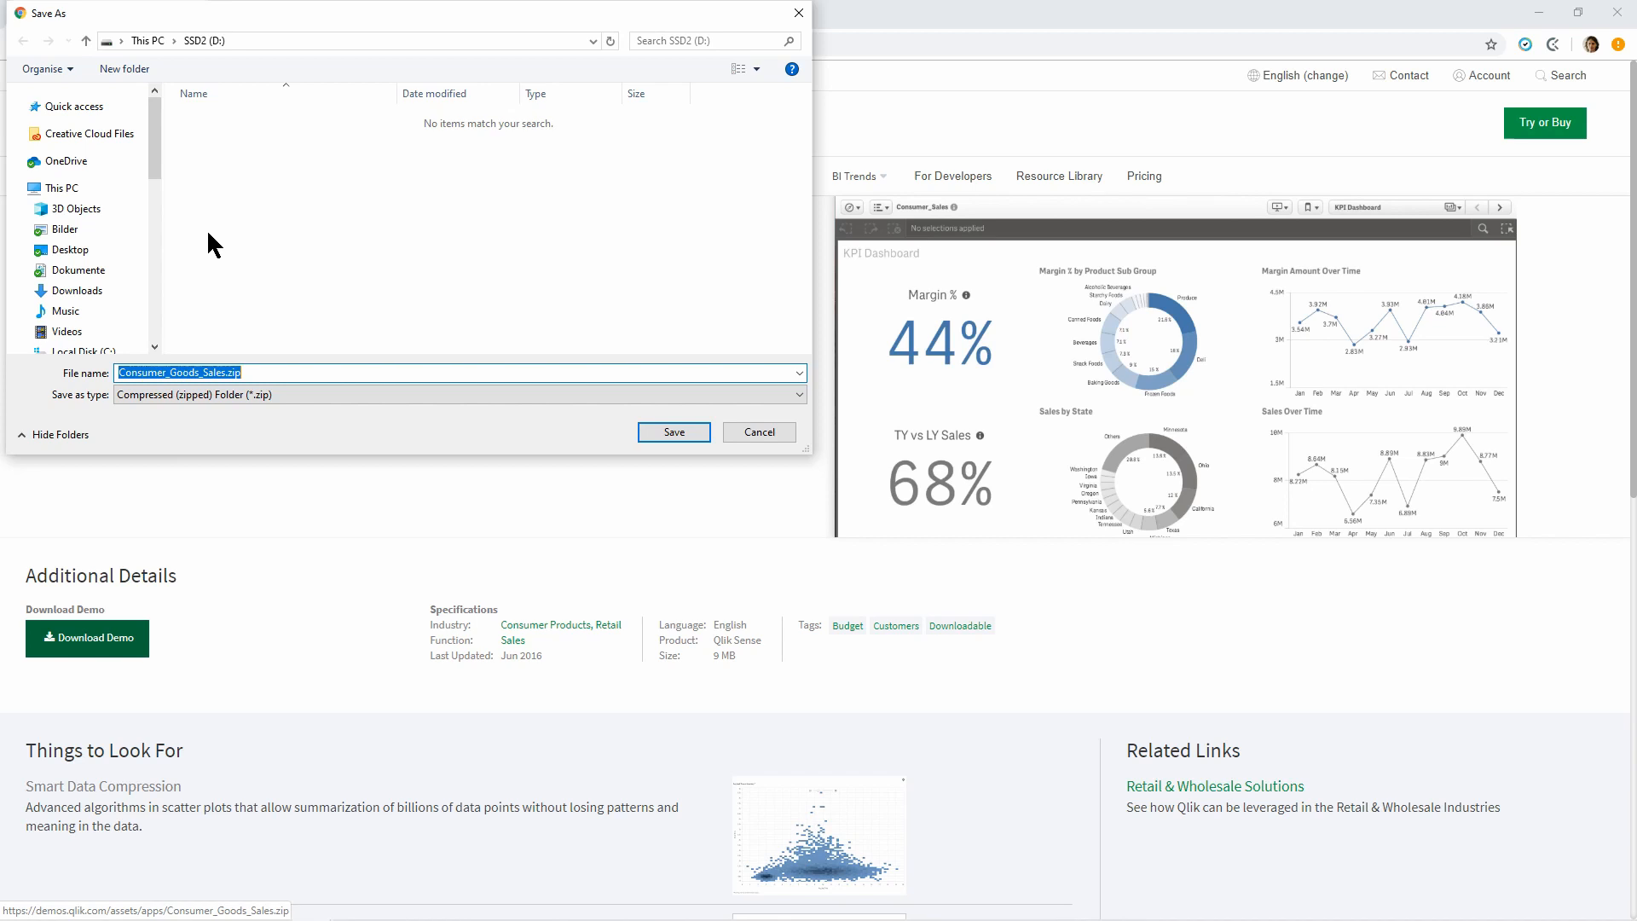
left_click(109, 184)
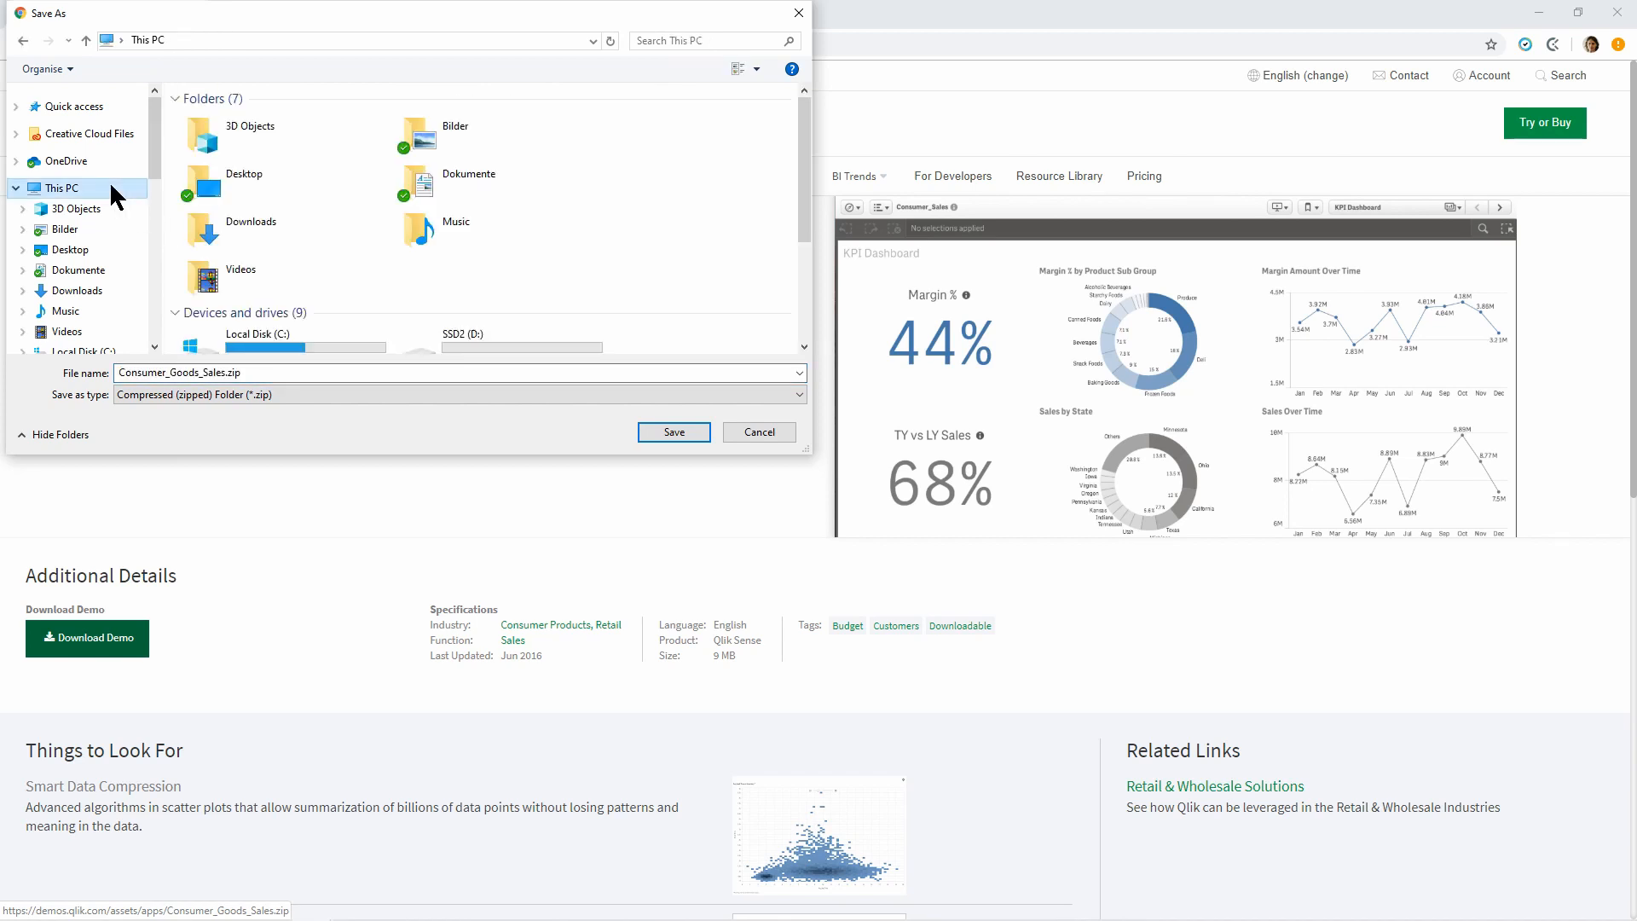
double_click(345, 235)
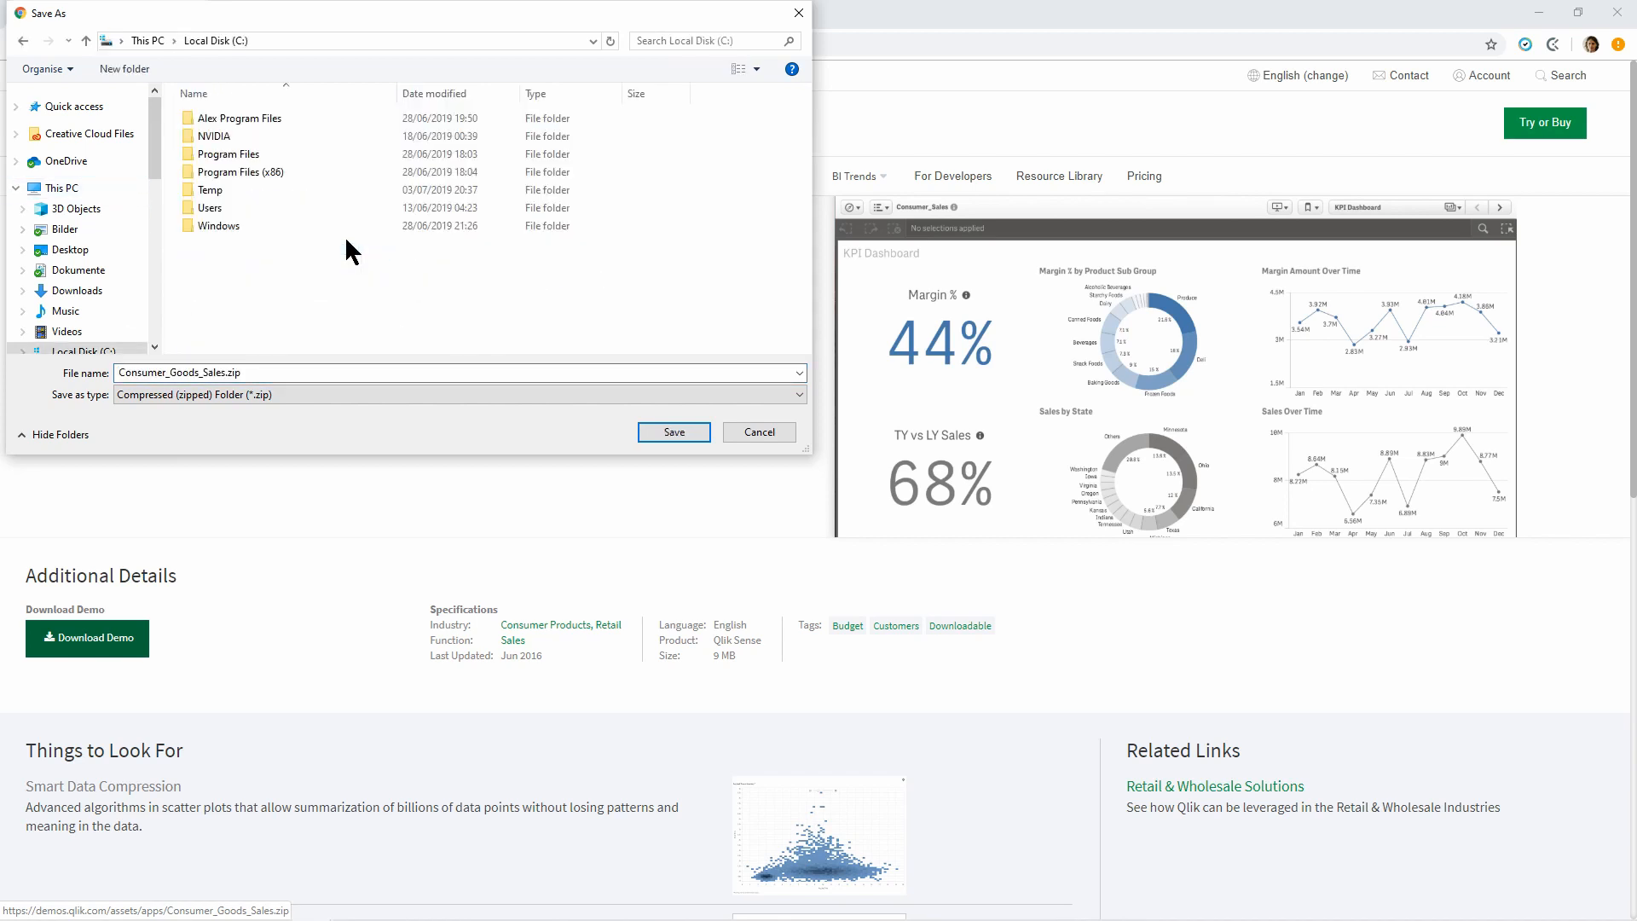
left_click(282, 207)
double_click(281, 207)
double_click(246, 116)
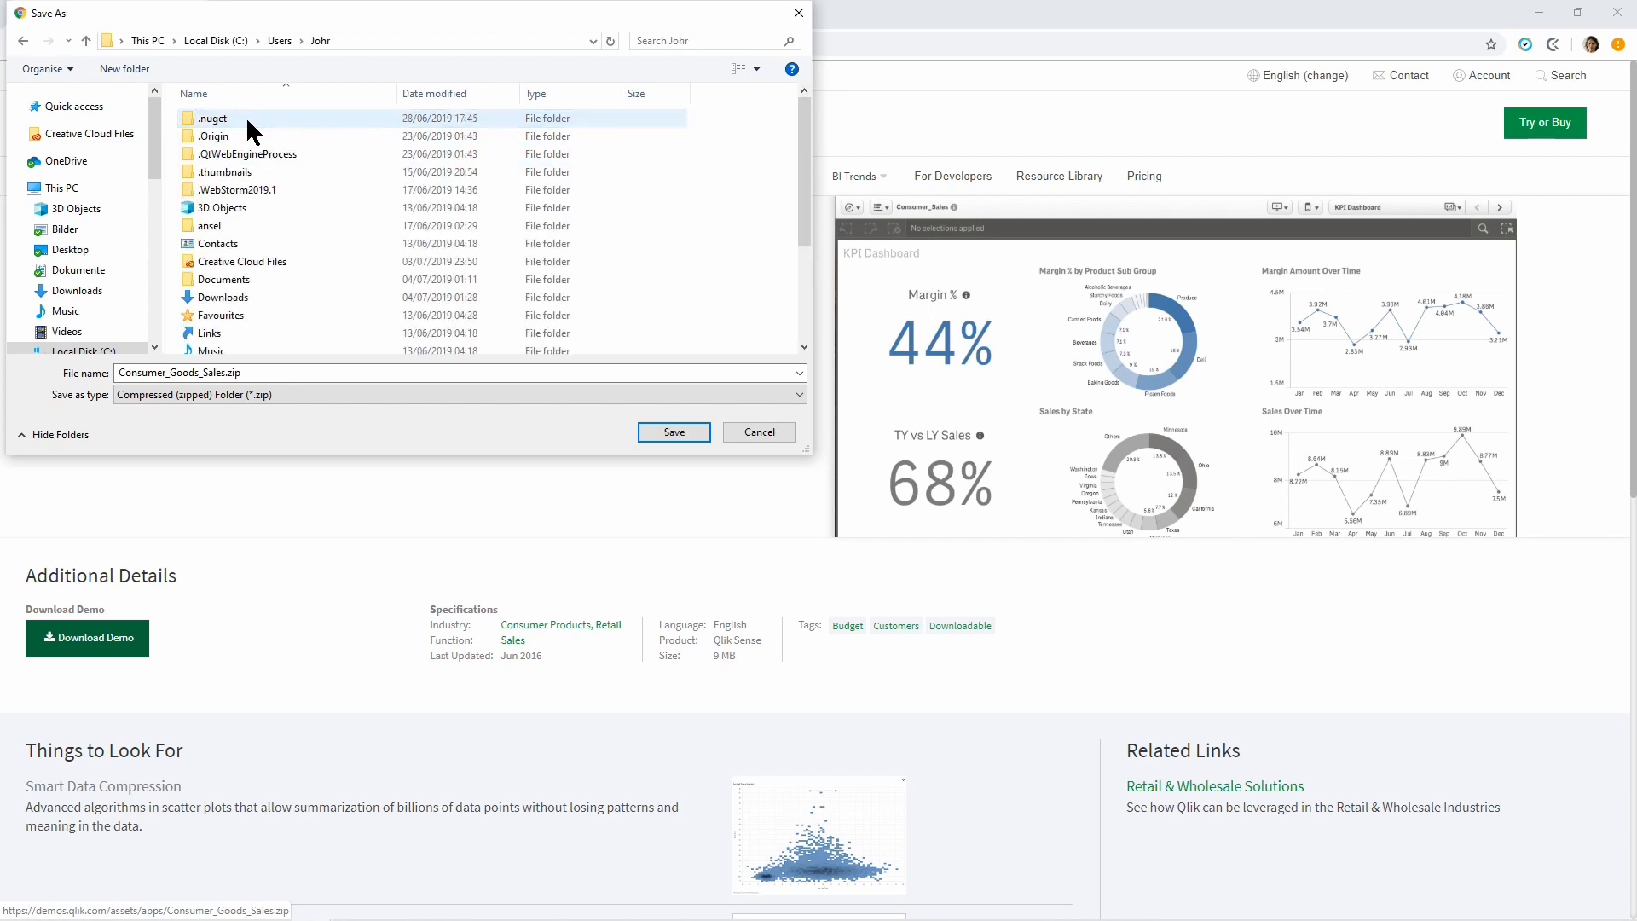
double_click(302, 279)
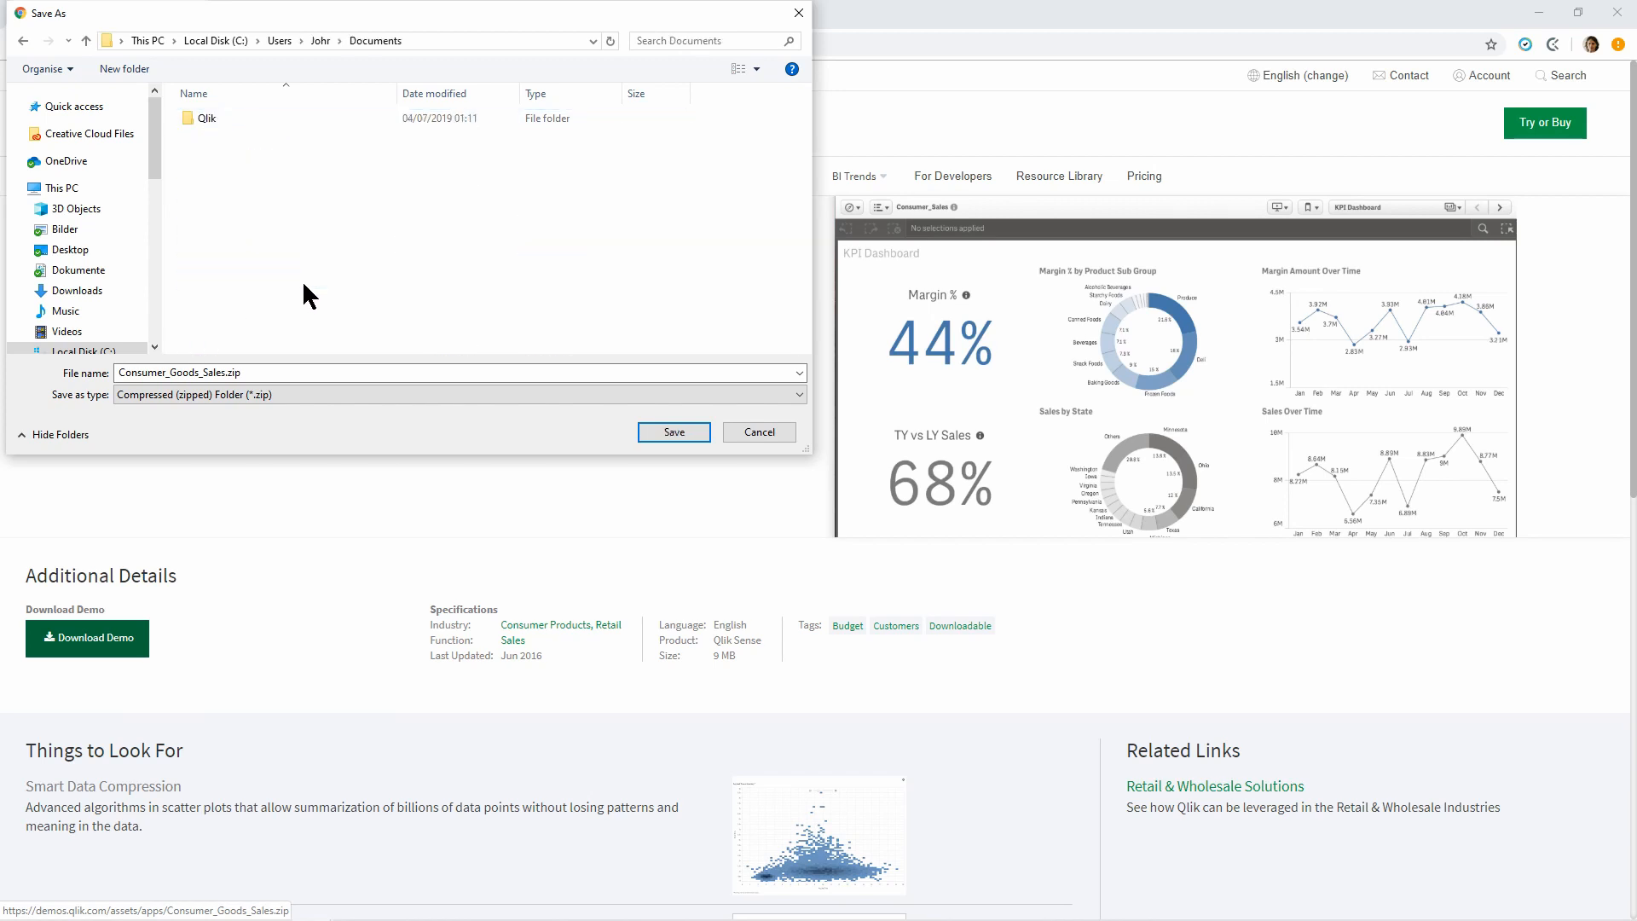
double_click(211, 121)
double_click(211, 120)
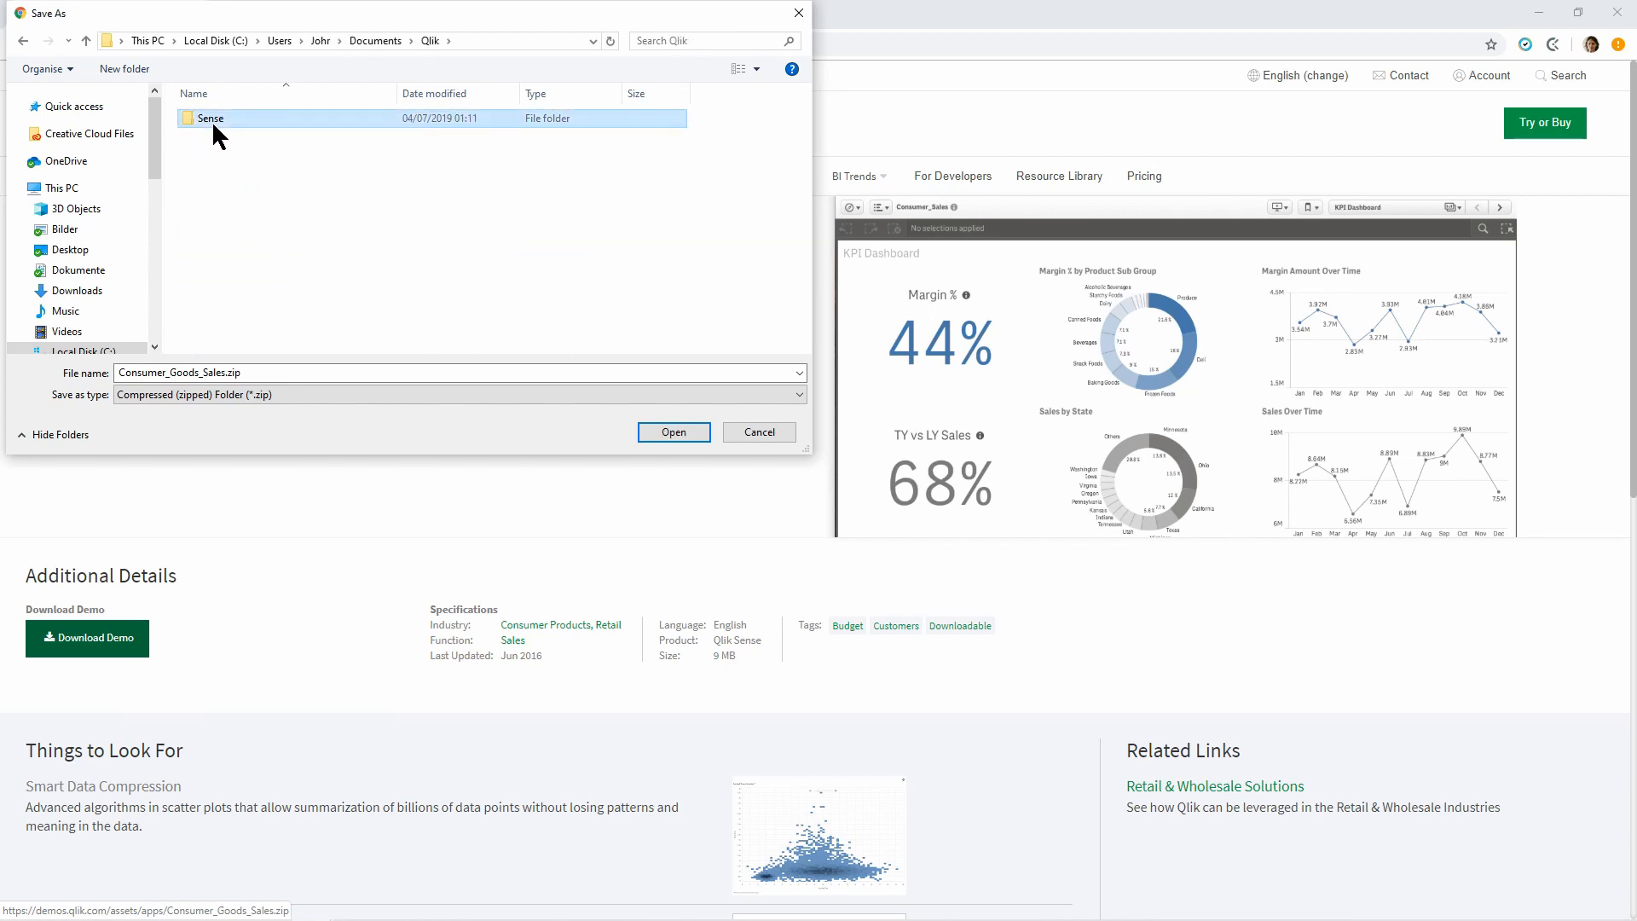
double_click(231, 115)
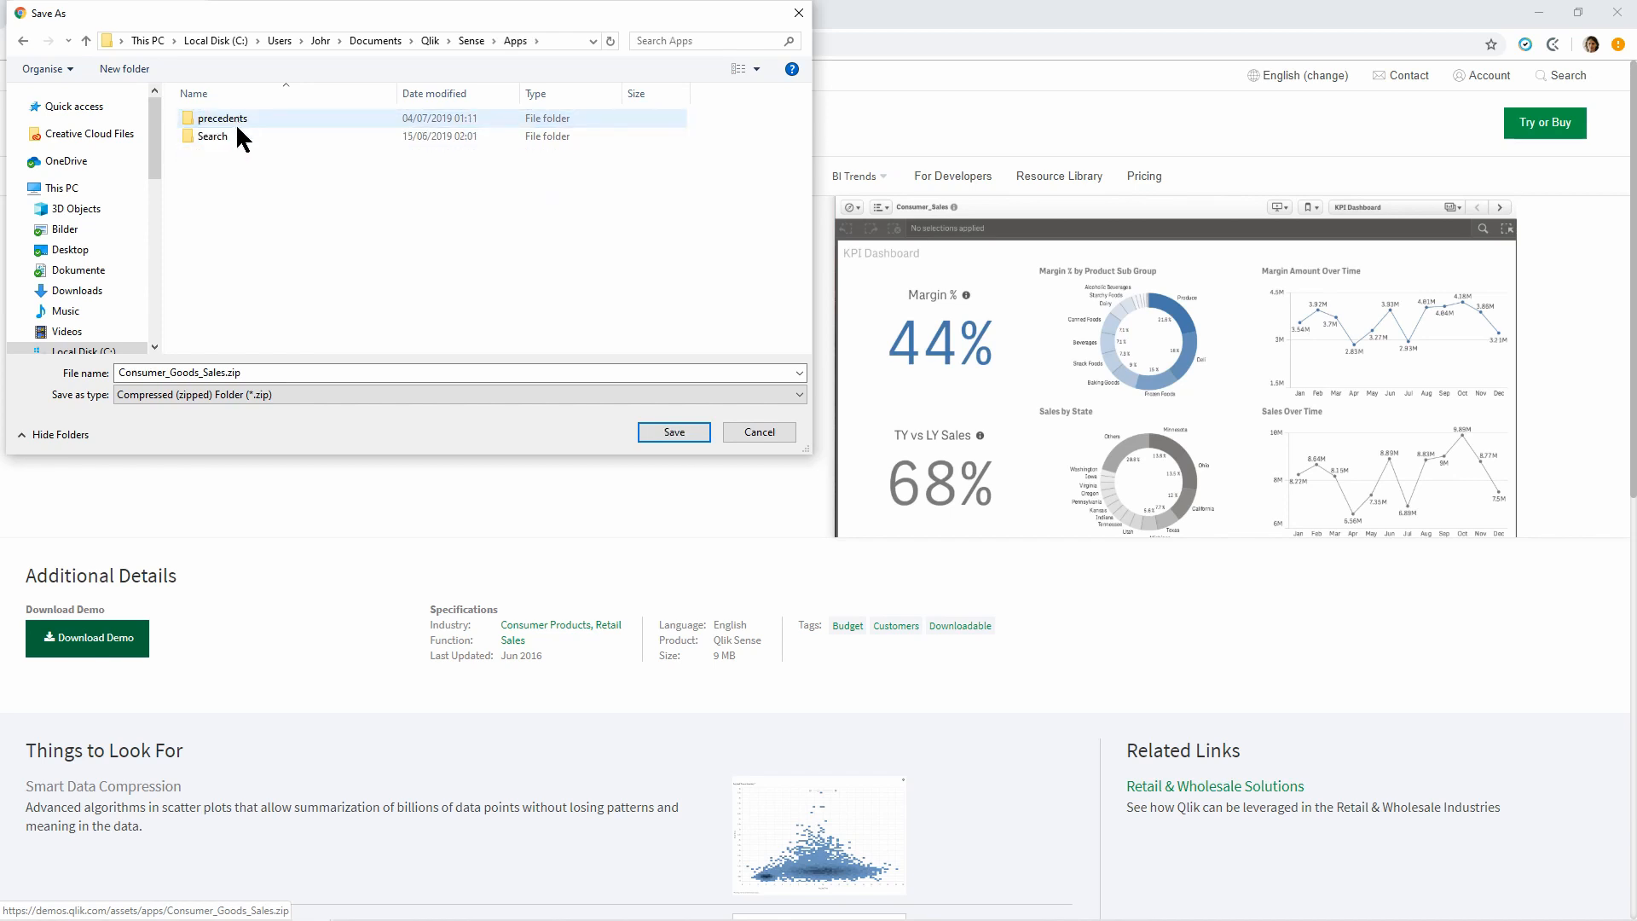
left_click(664, 434)
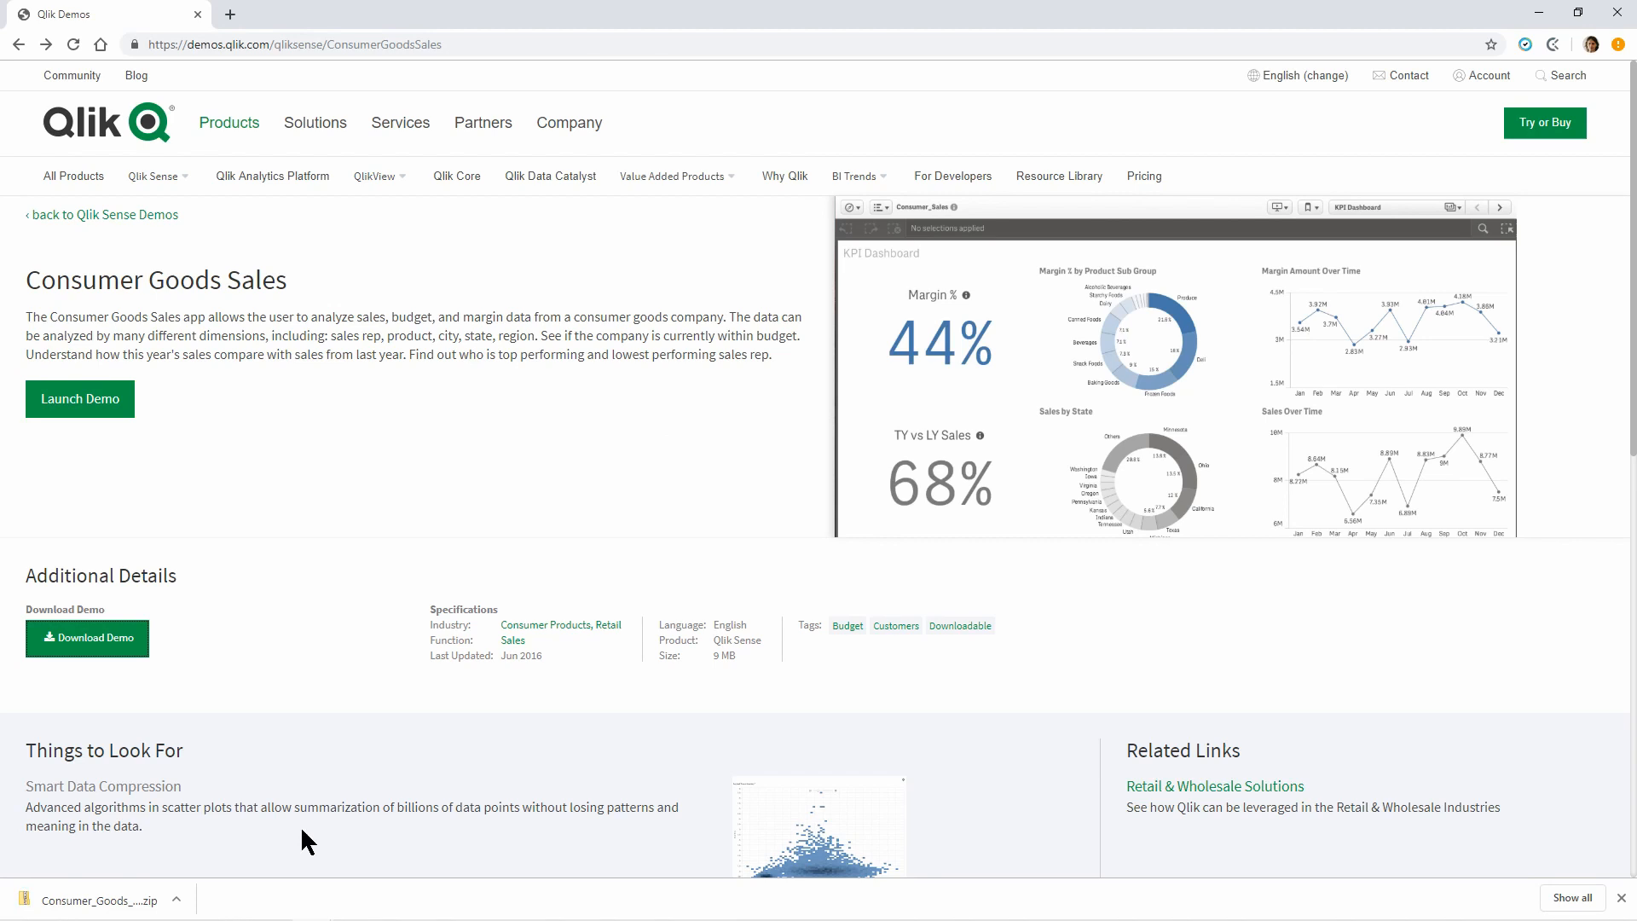
Step: Show the downloaded Consumer_Goods_Sales.zip in its folder and extract it to the Consumer_Goods_Sales folder under Apps
left_click(177, 899)
left_click(231, 836)
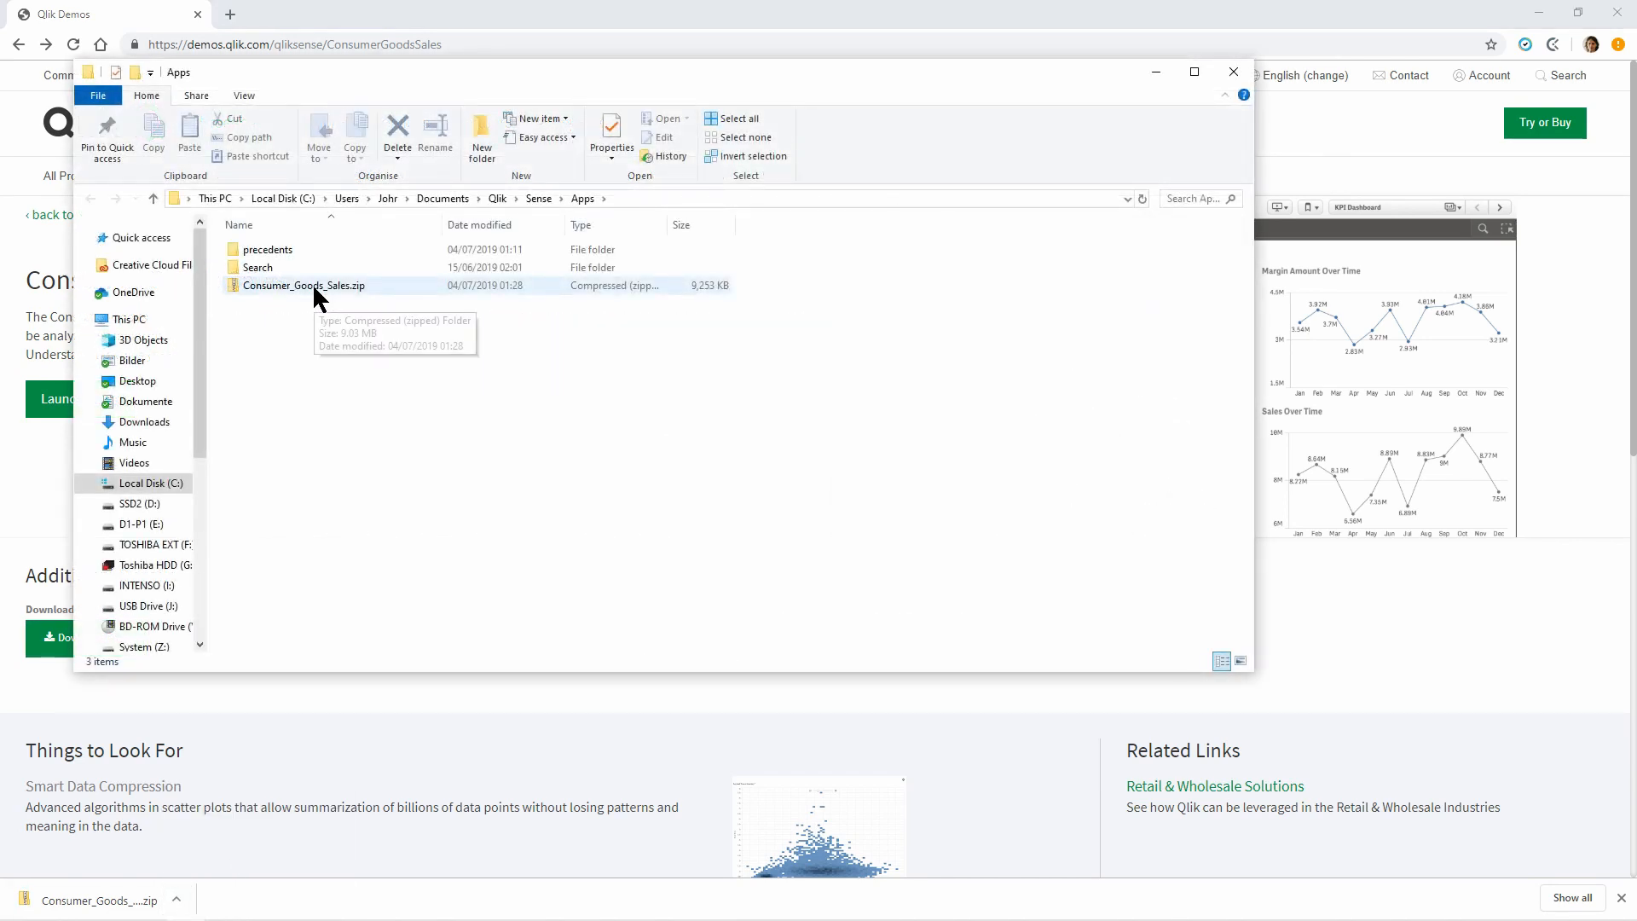
left_click(313, 287)
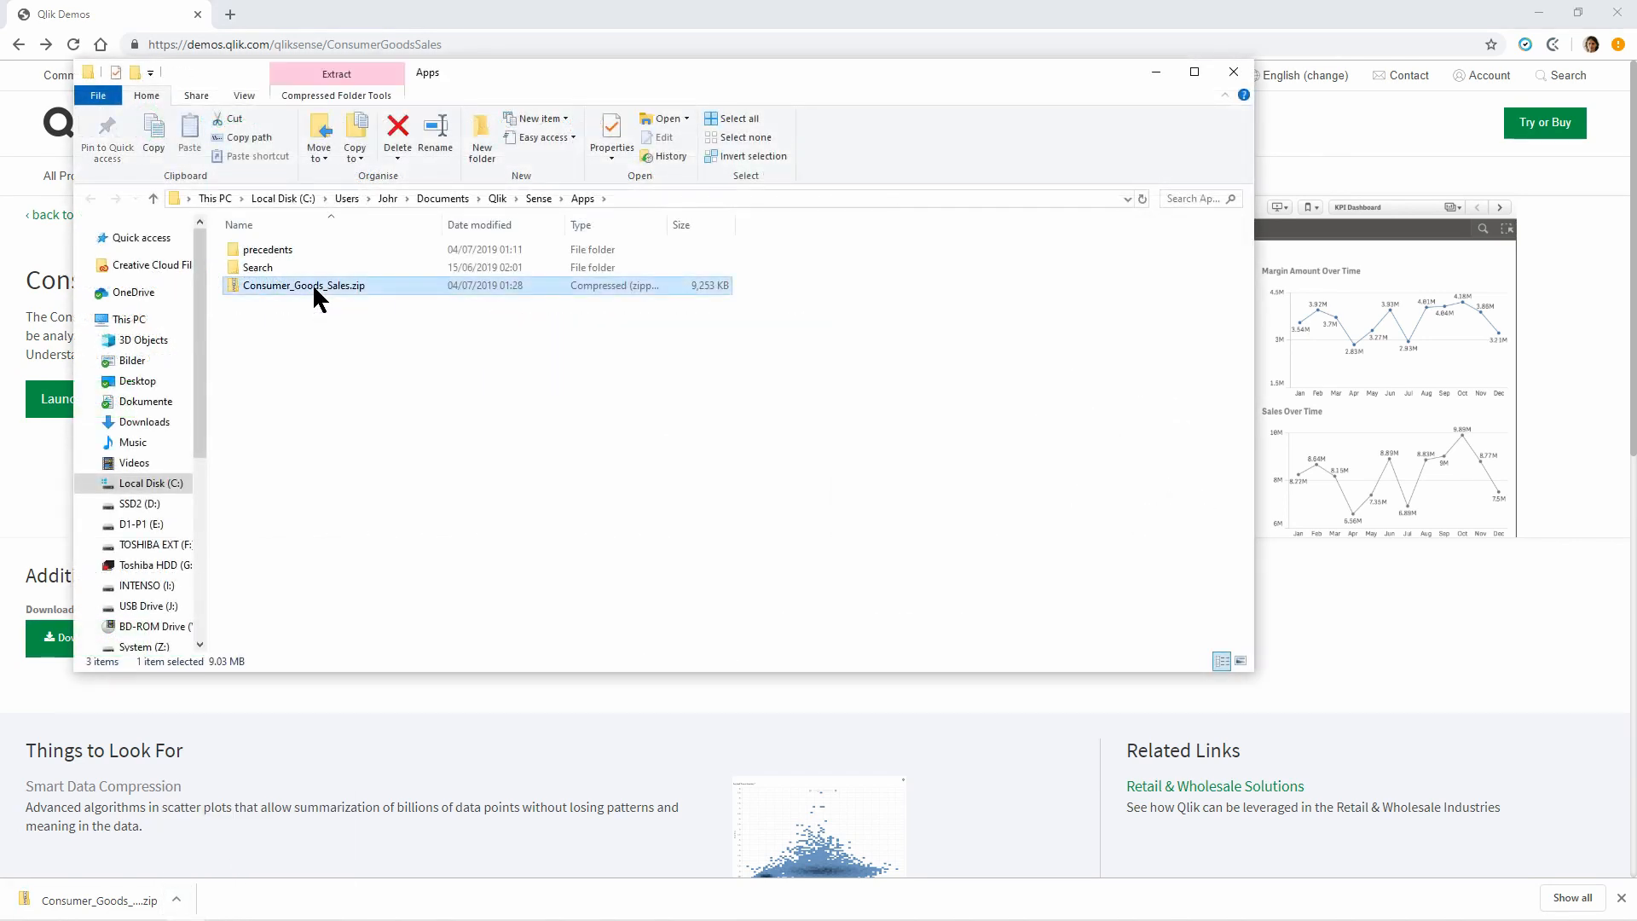
right_click(314, 287)
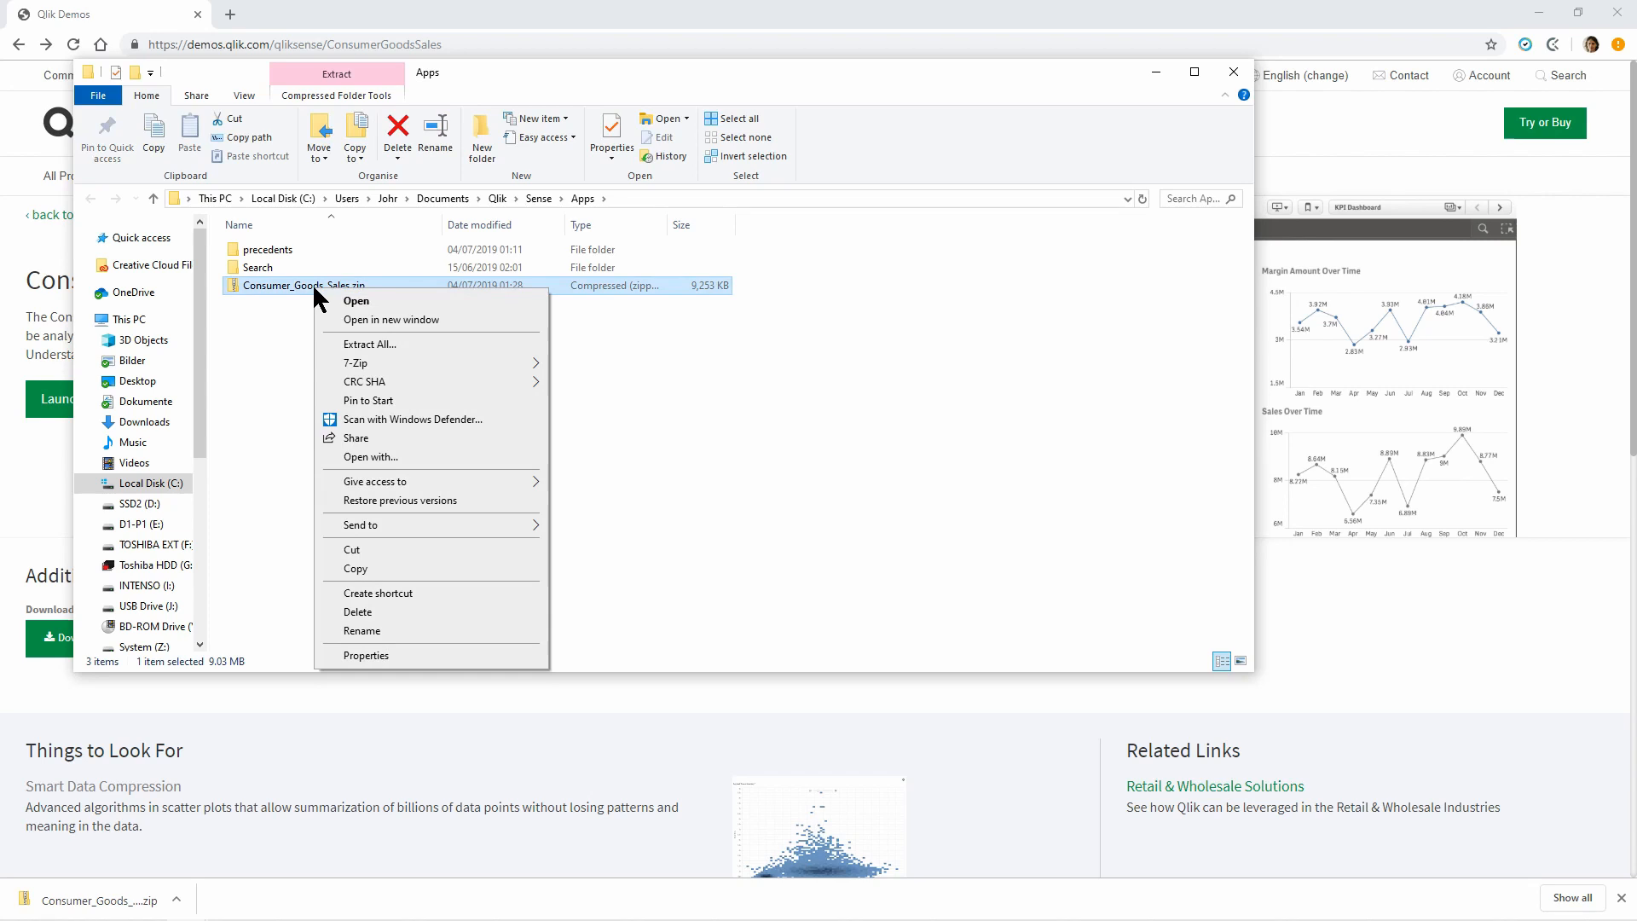
left_click(419, 342)
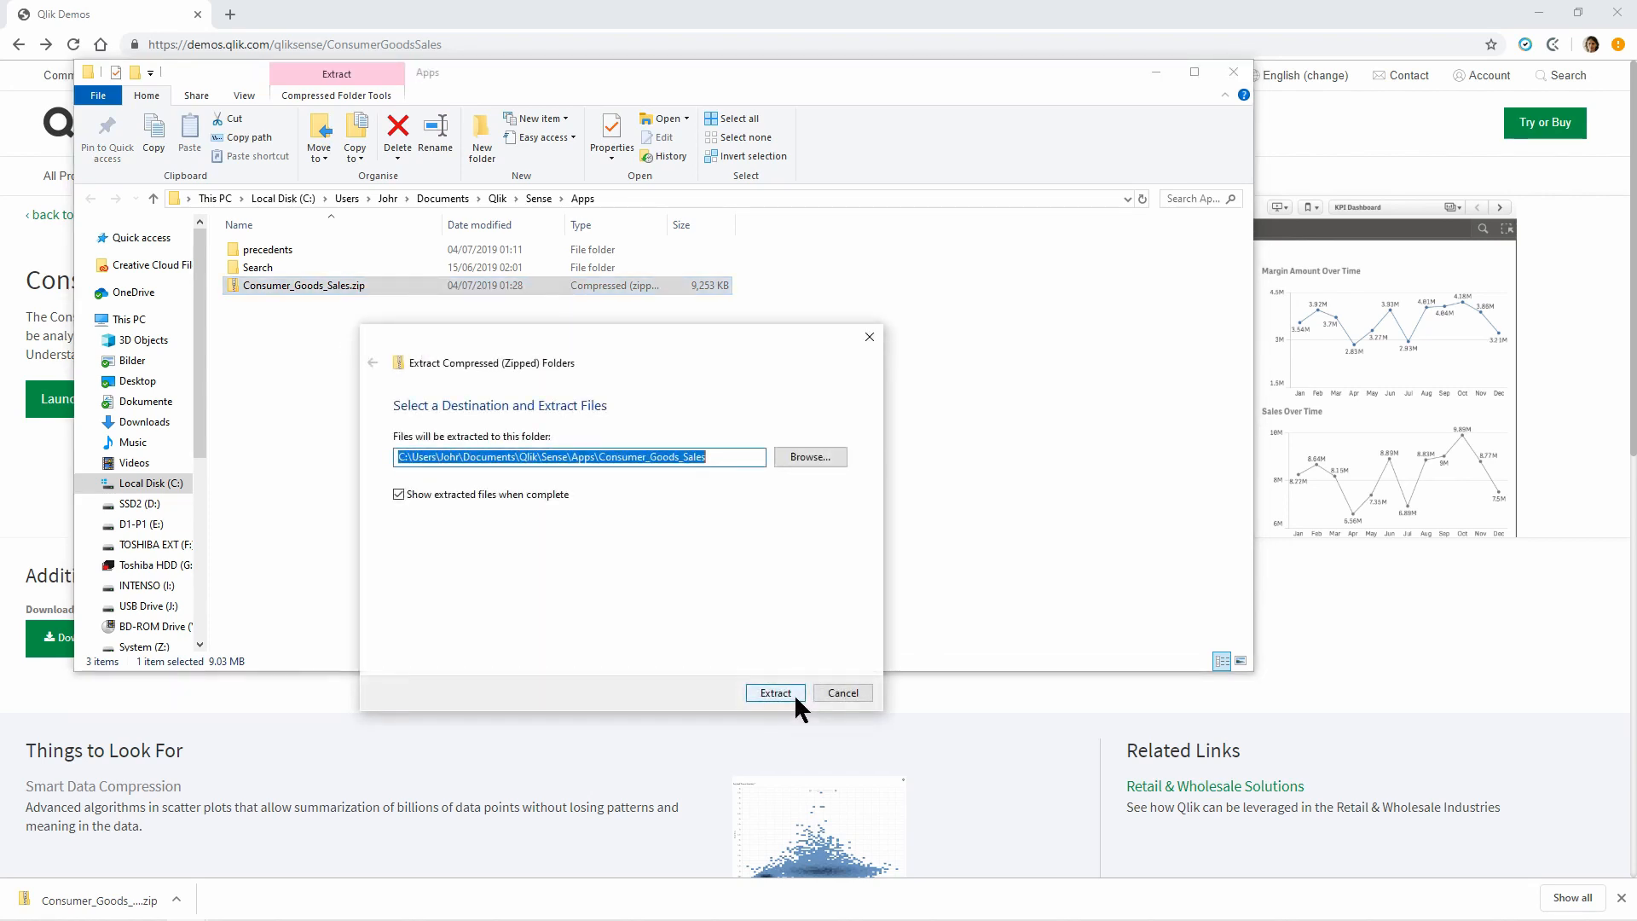
left_click(775, 692)
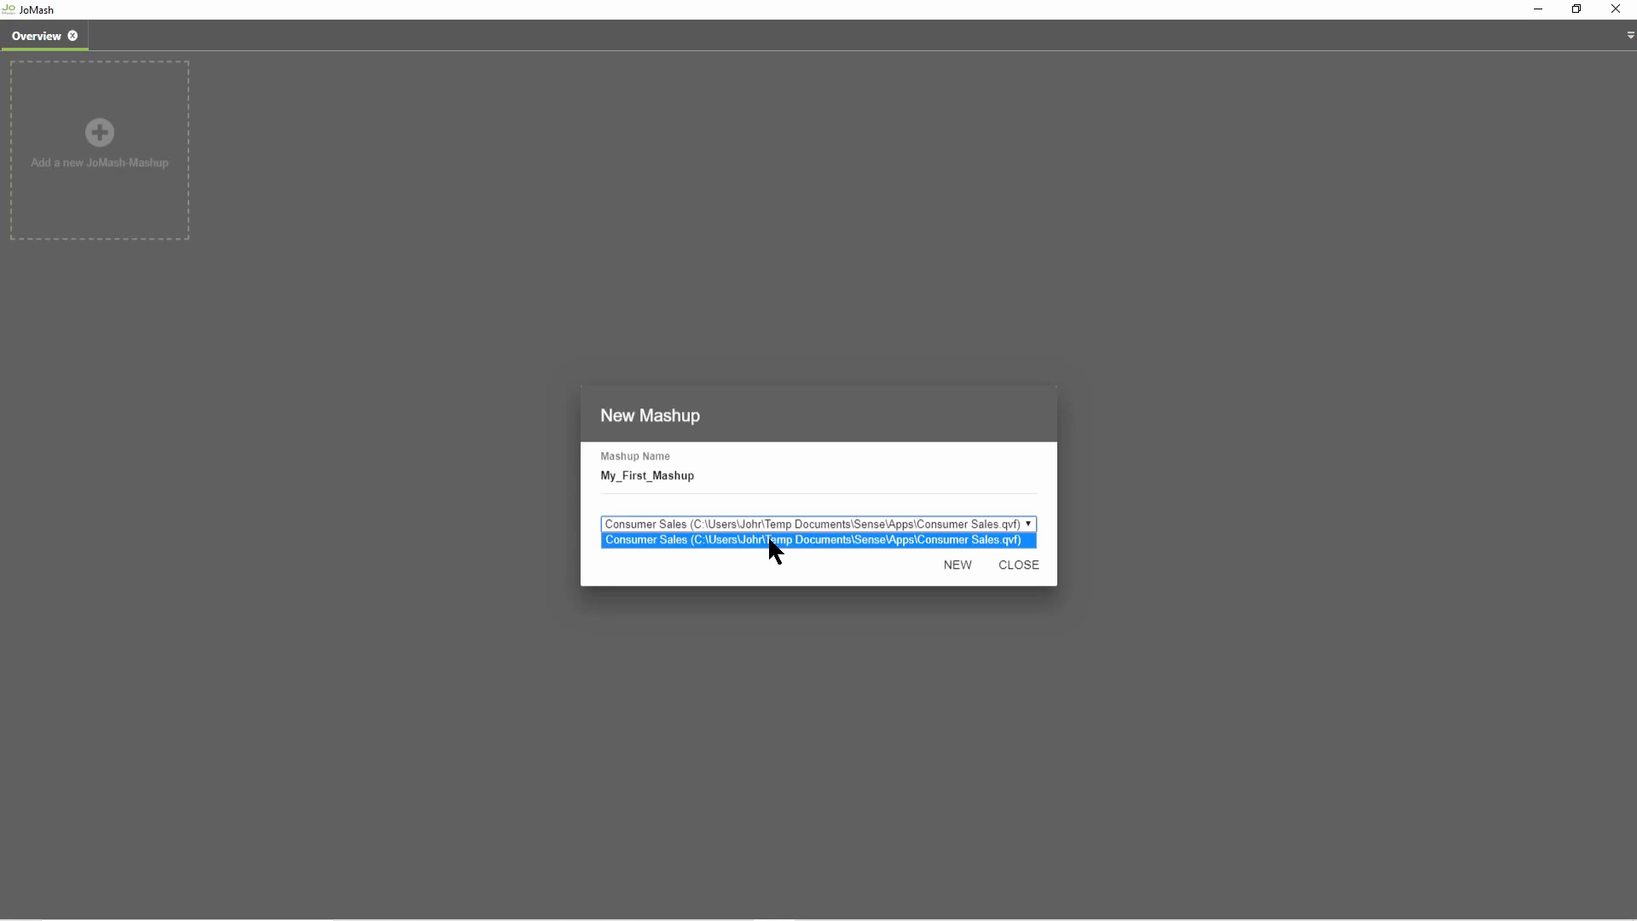
Step: Back in JoMash, create the mashup My_First_Mashup from the Consumer Sales app and close the New Mashup dialog
left_click(767, 539)
left_click(972, 566)
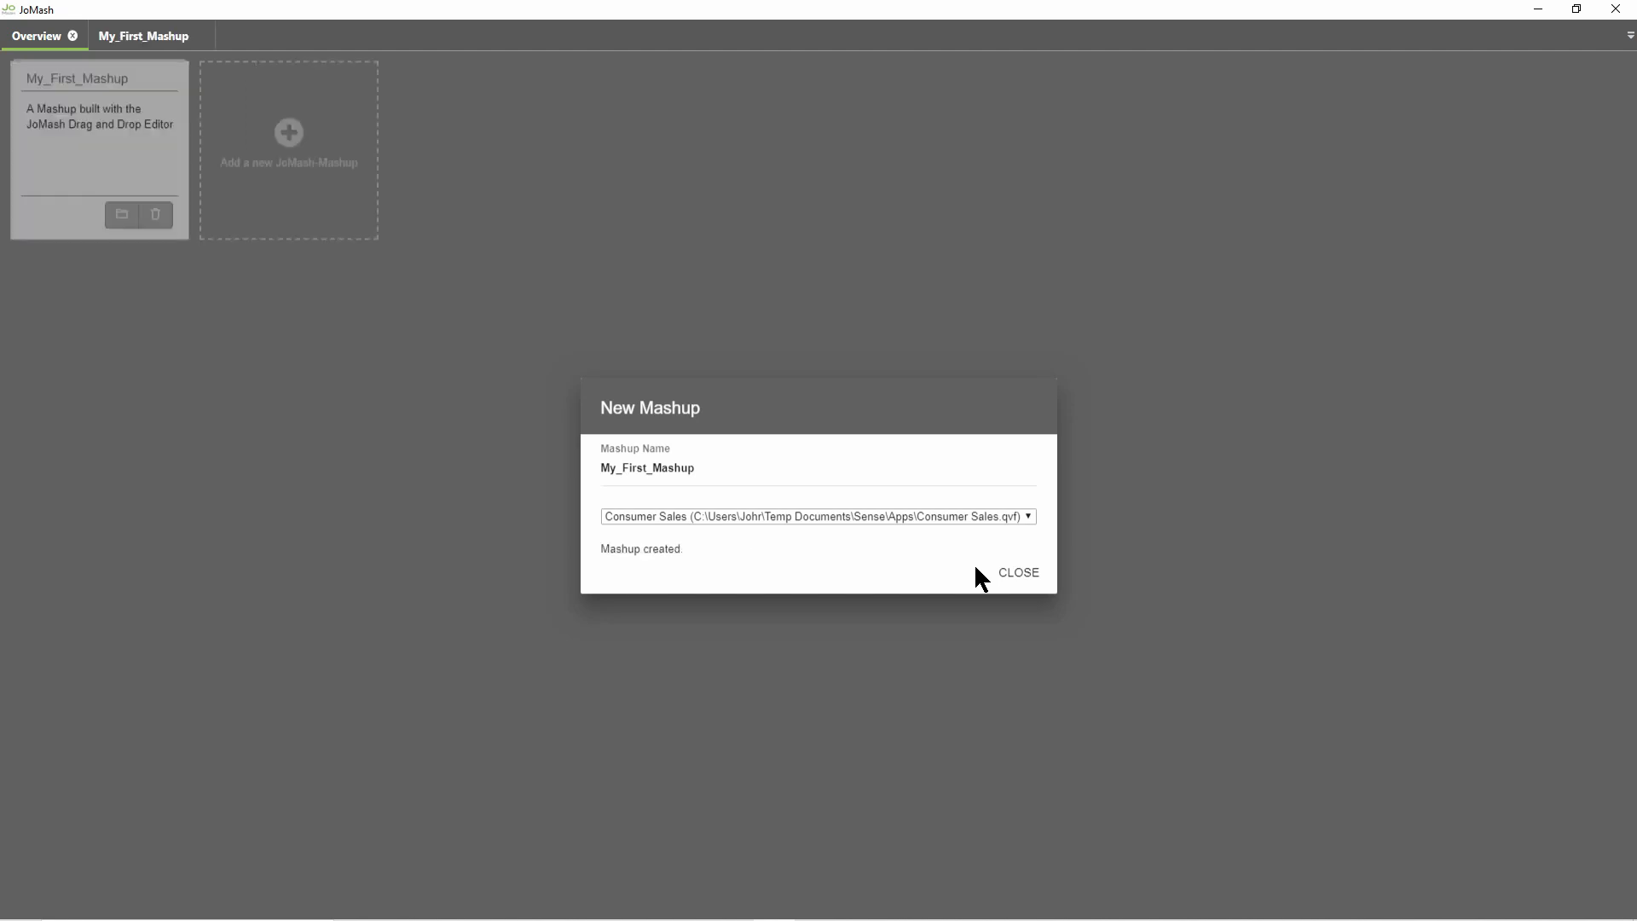
left_click(1027, 570)
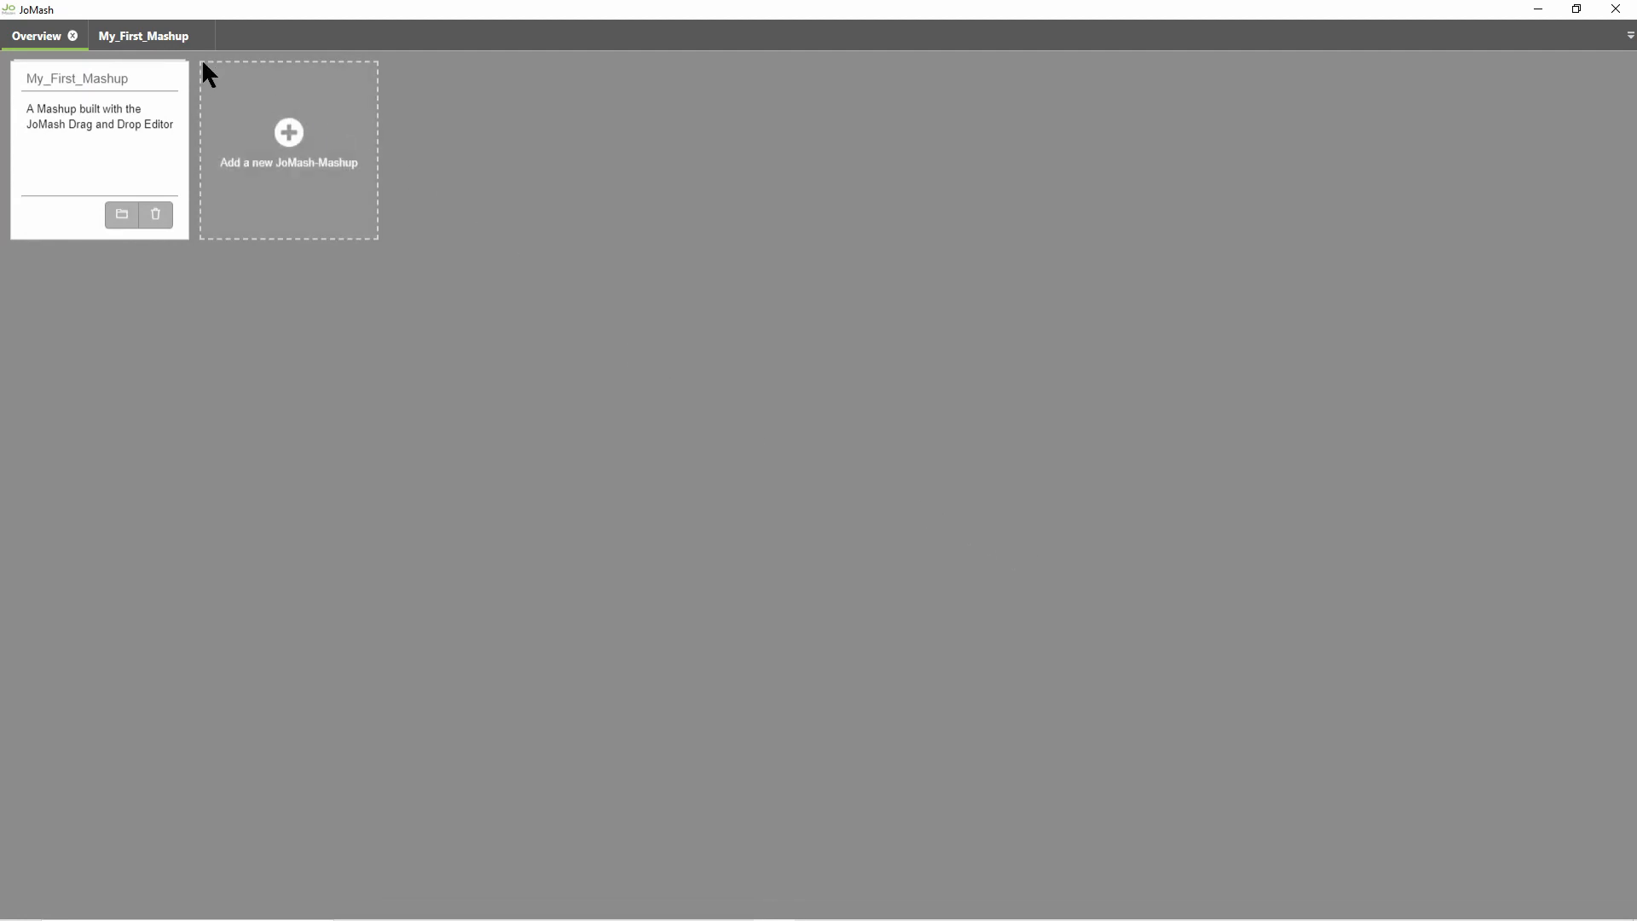
Step: Open My_First_Mashup for editing and display the KPI Dashboard sheet of the Consumer Sales app
left_click(159, 32)
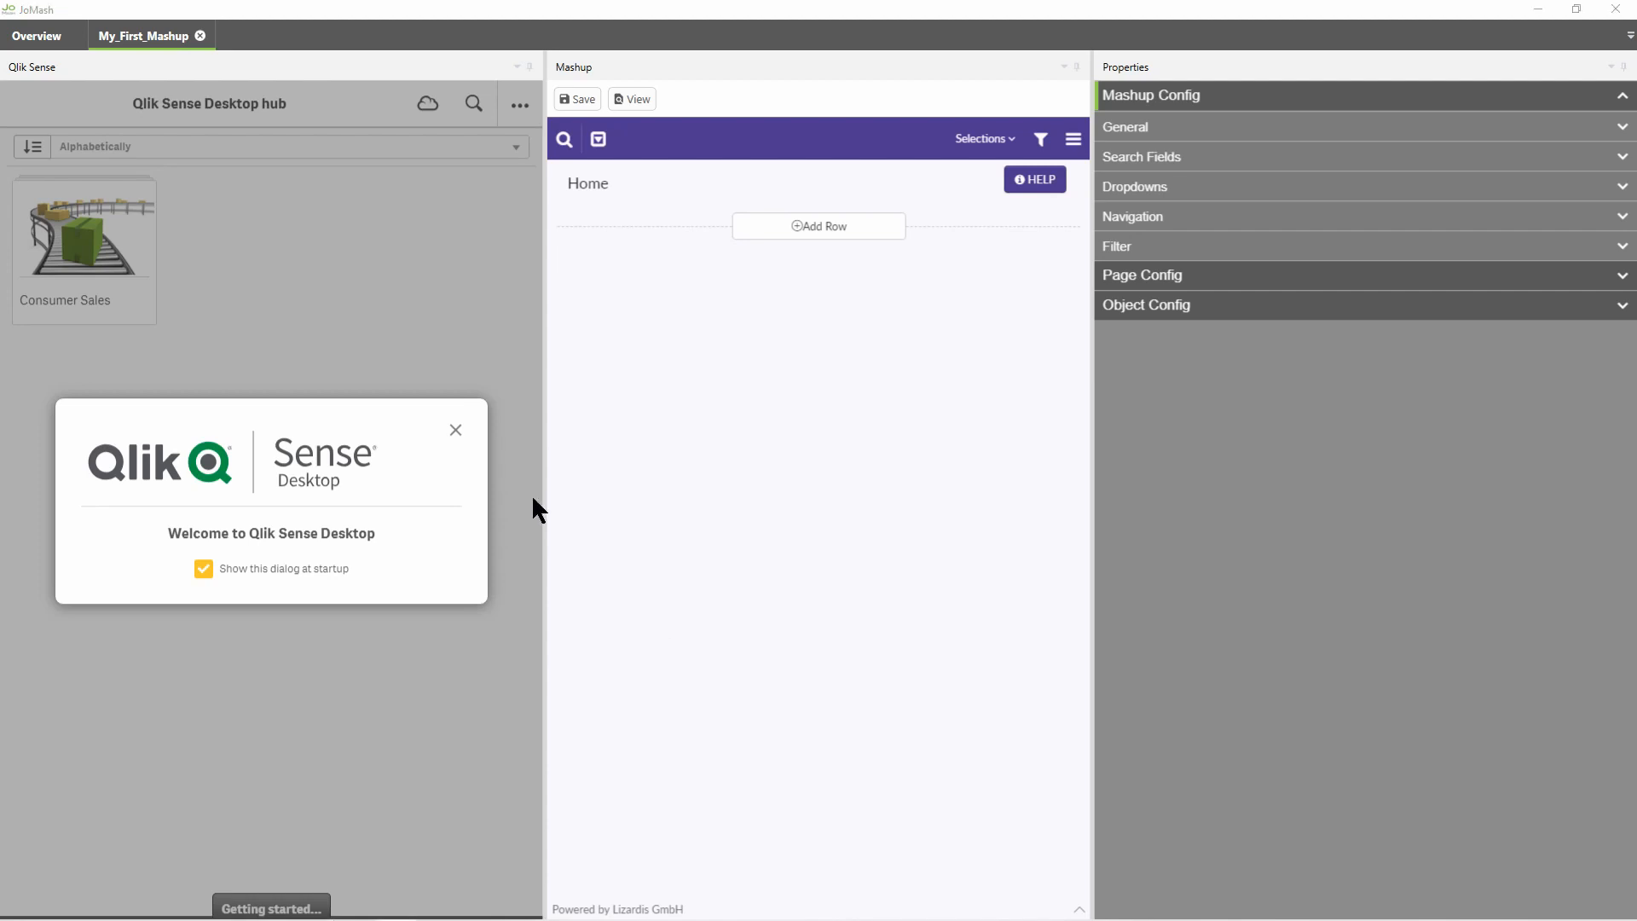
left_click(456, 430)
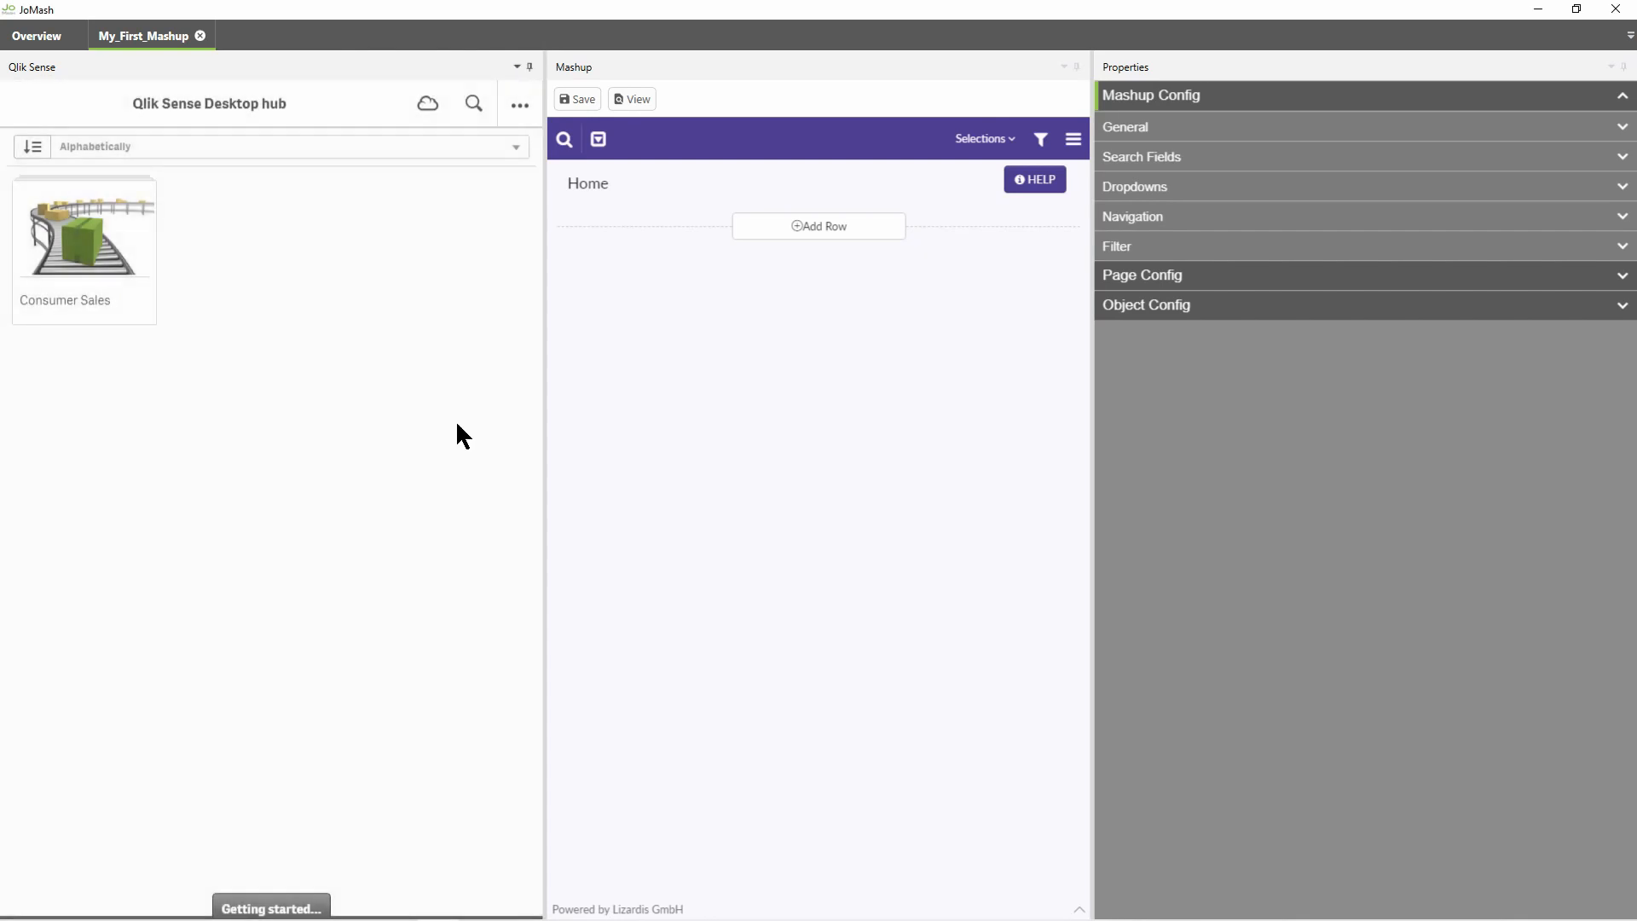
left_click(132, 246)
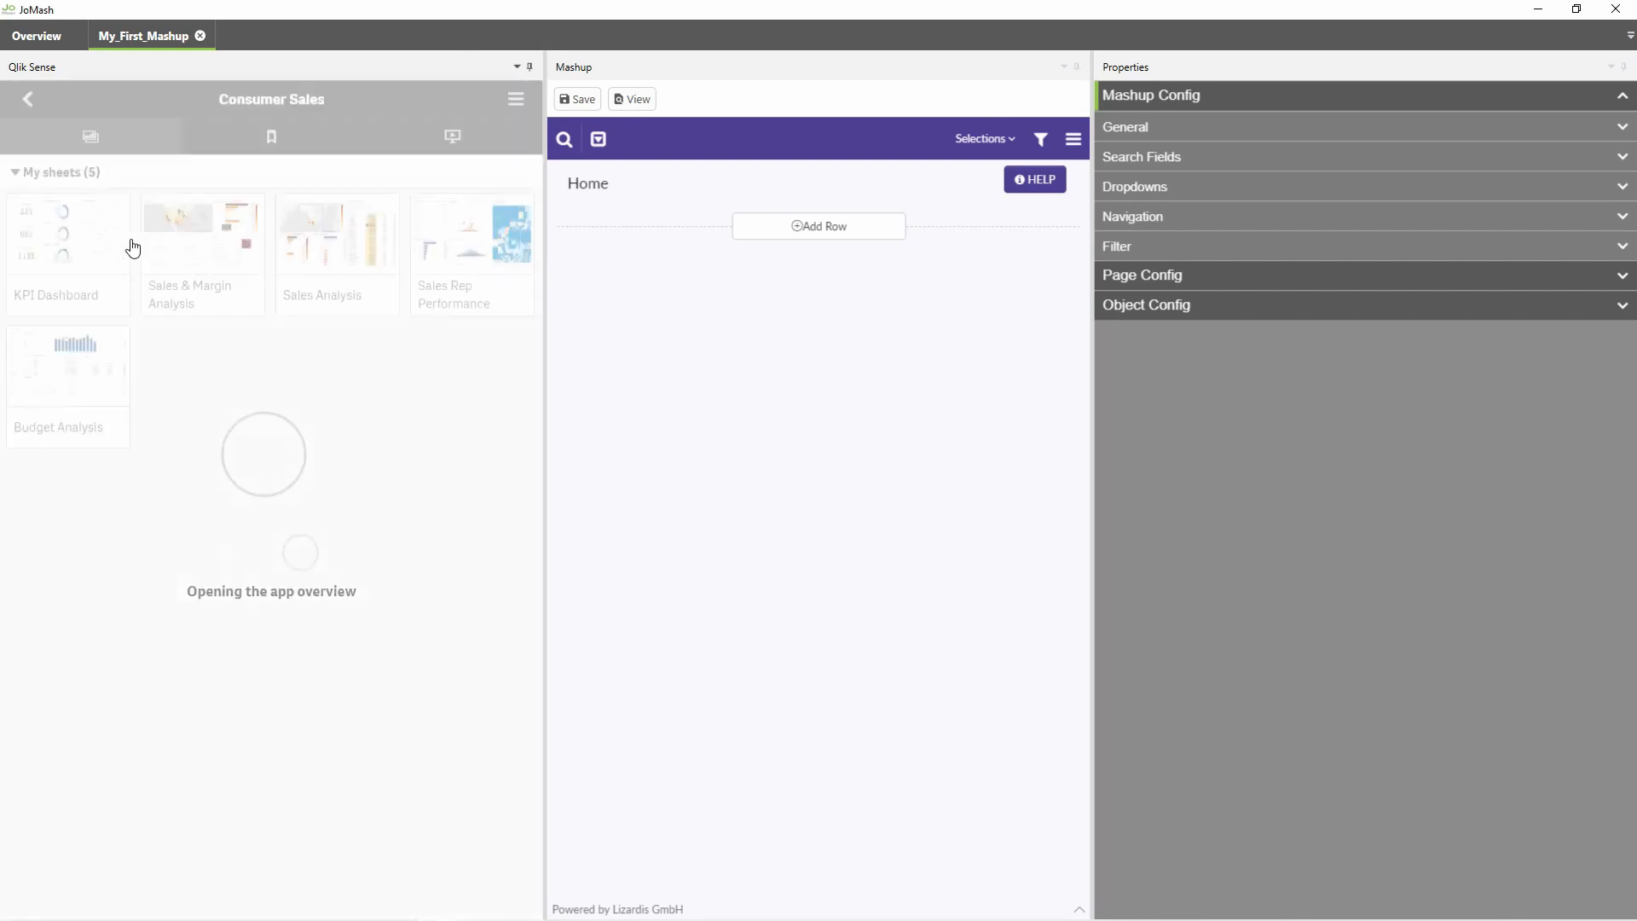
left_click(105, 246)
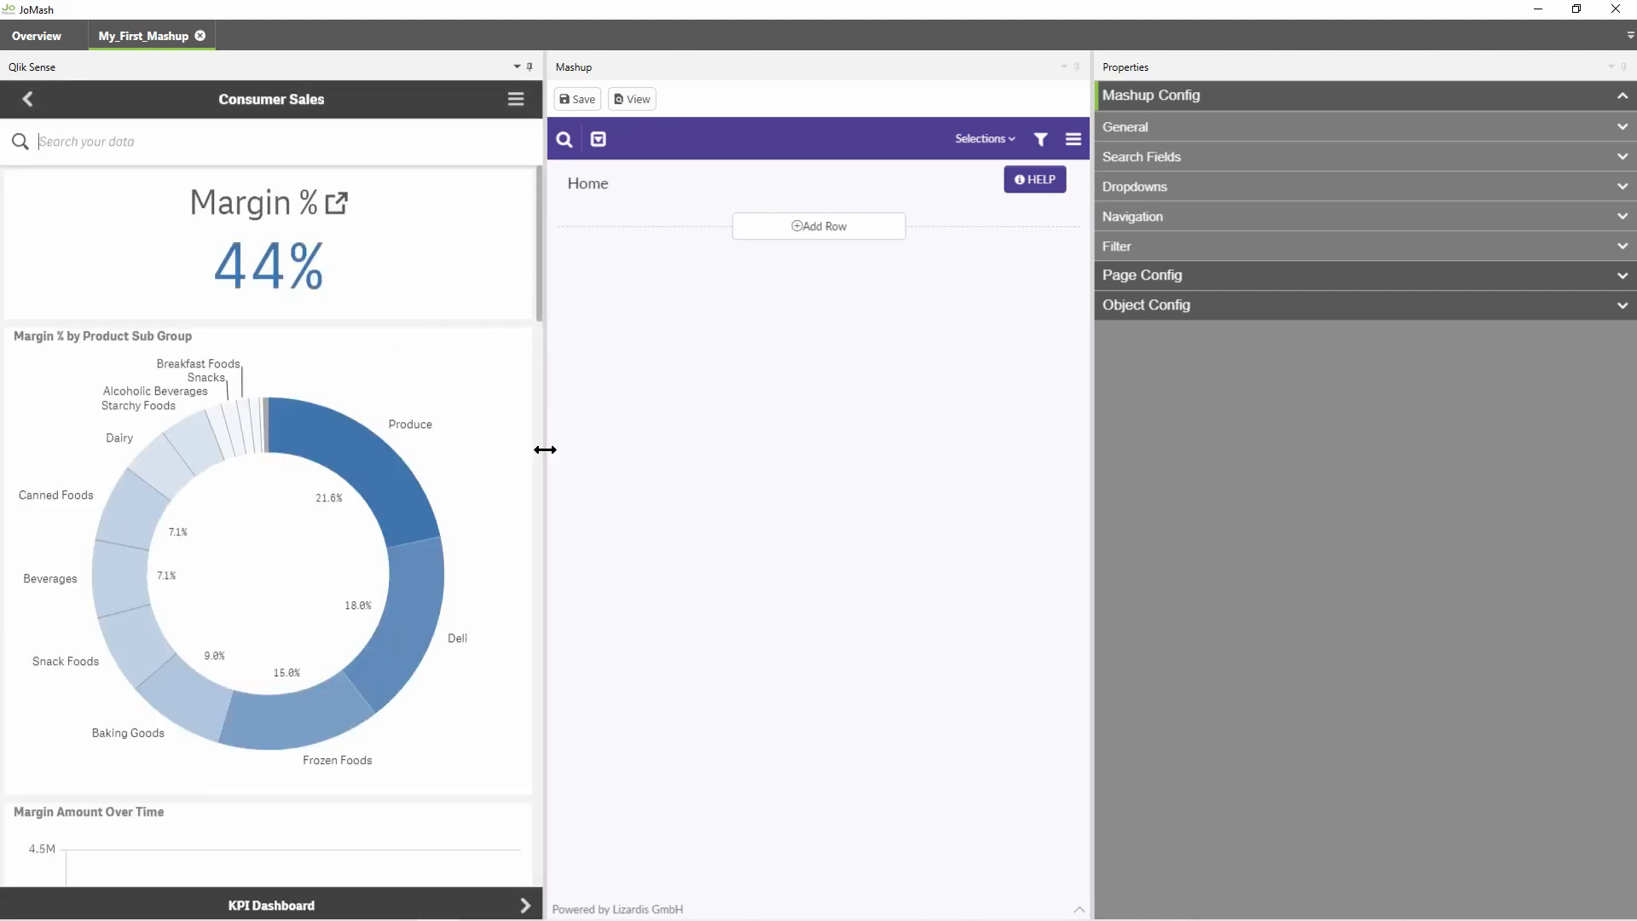
Step: Widen the mashup editing area by narrowing the Qlik Sense and Properties panes
left_click_drag(545, 449, 253, 461)
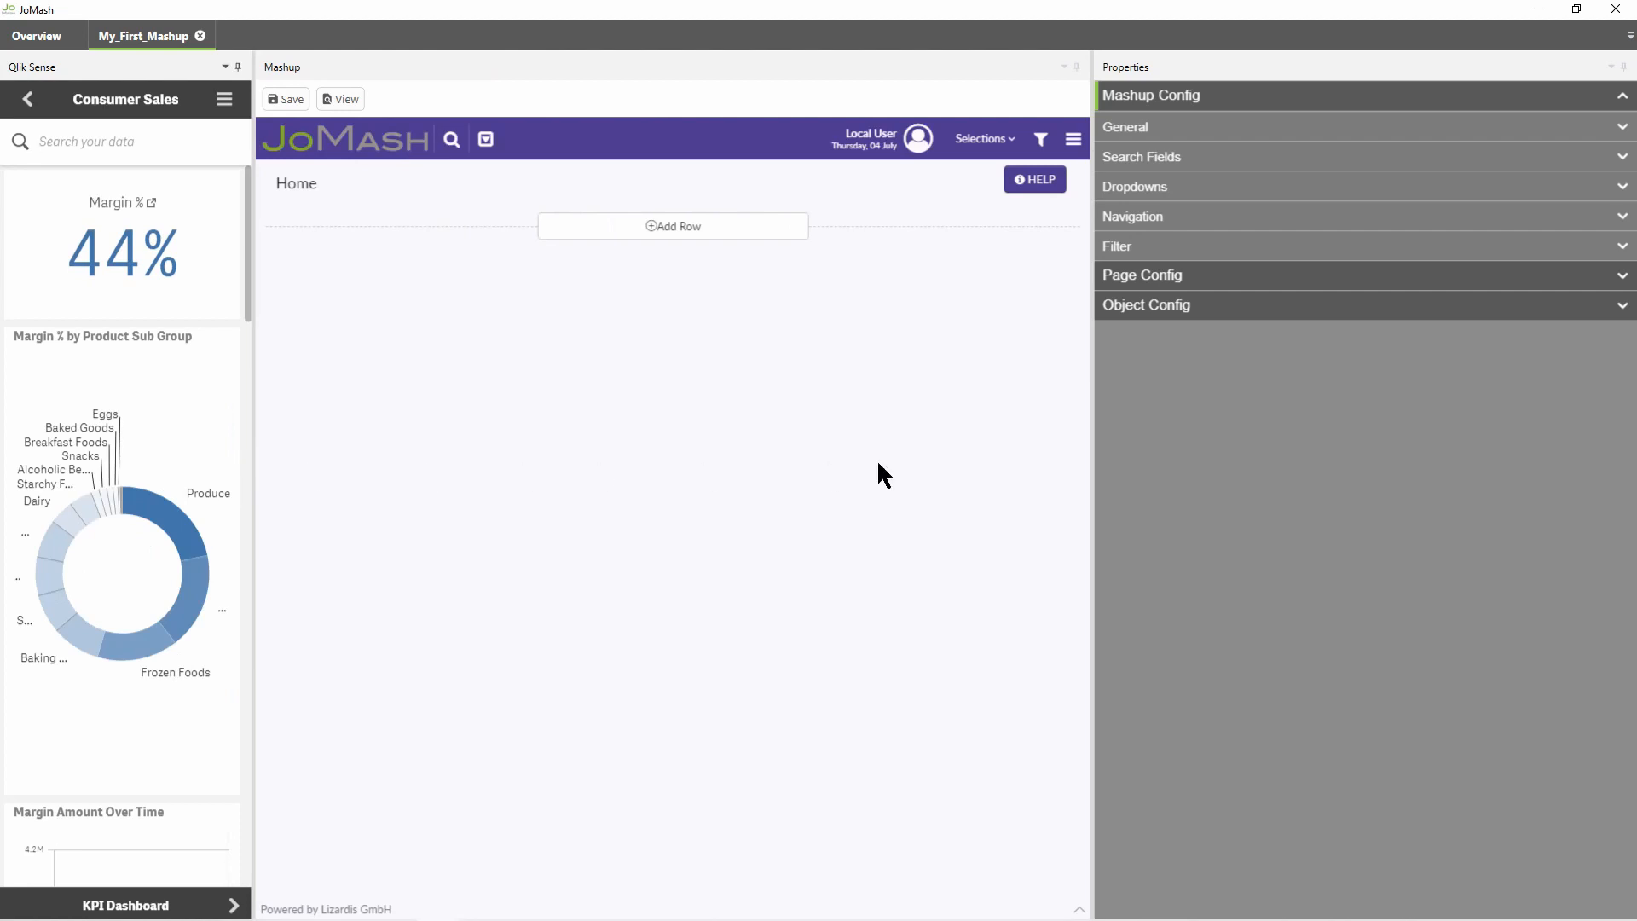
left_click_drag(1093, 467, 1397, 487)
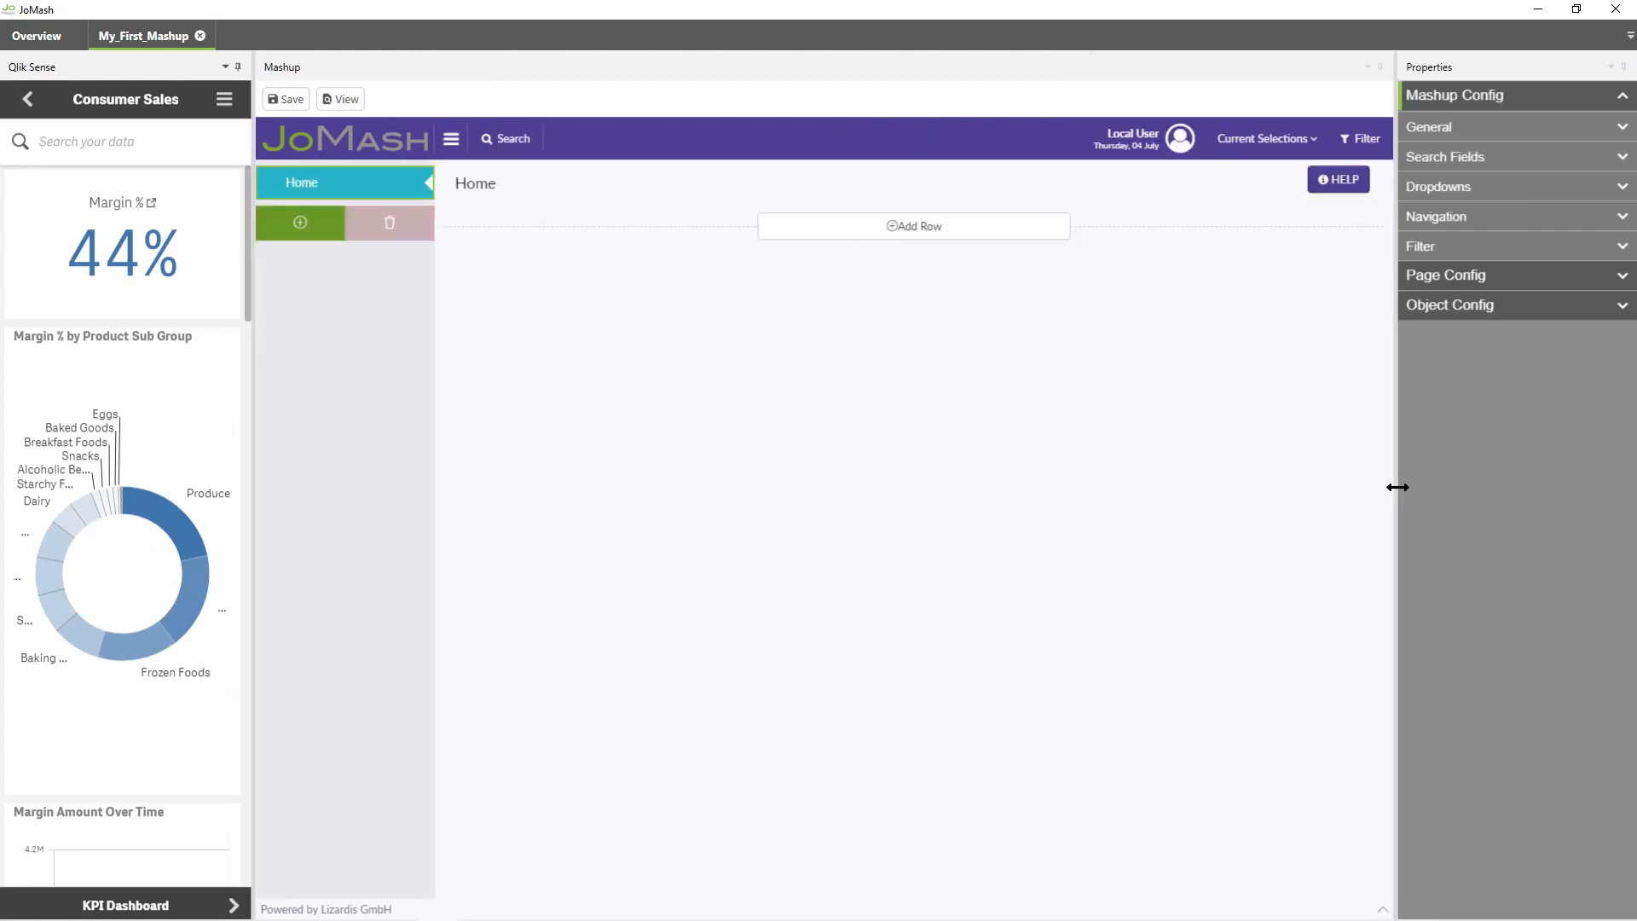
Step: Add a new page below Home in the mashup navigation and name it First Page
left_click(332, 235)
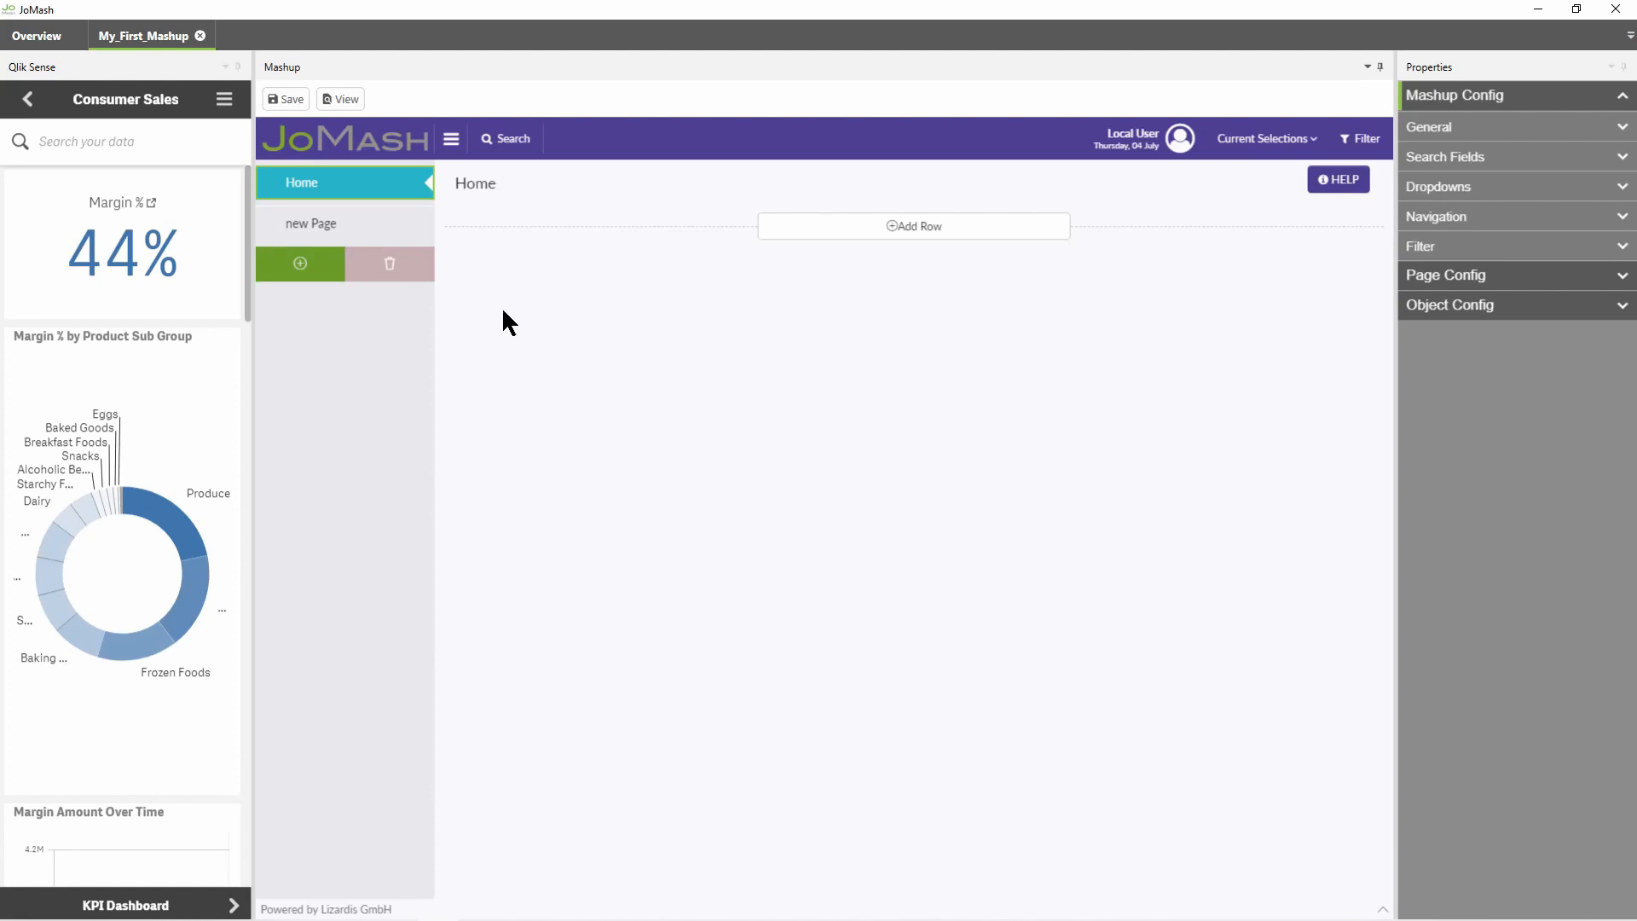
left_click(414, 236)
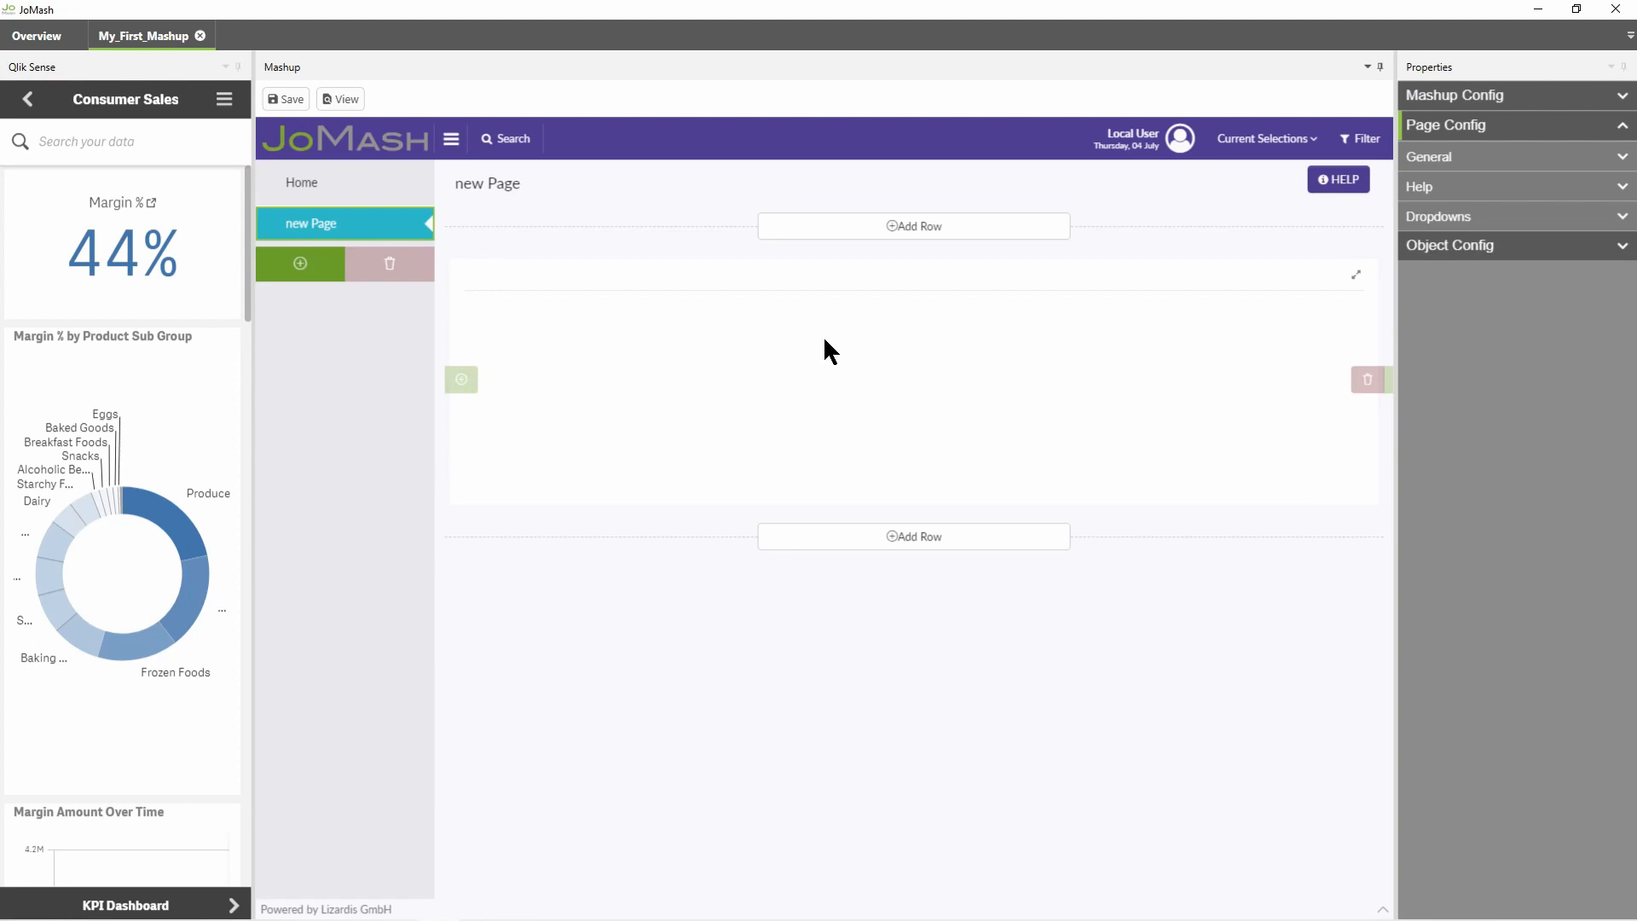
left_click(1497, 161)
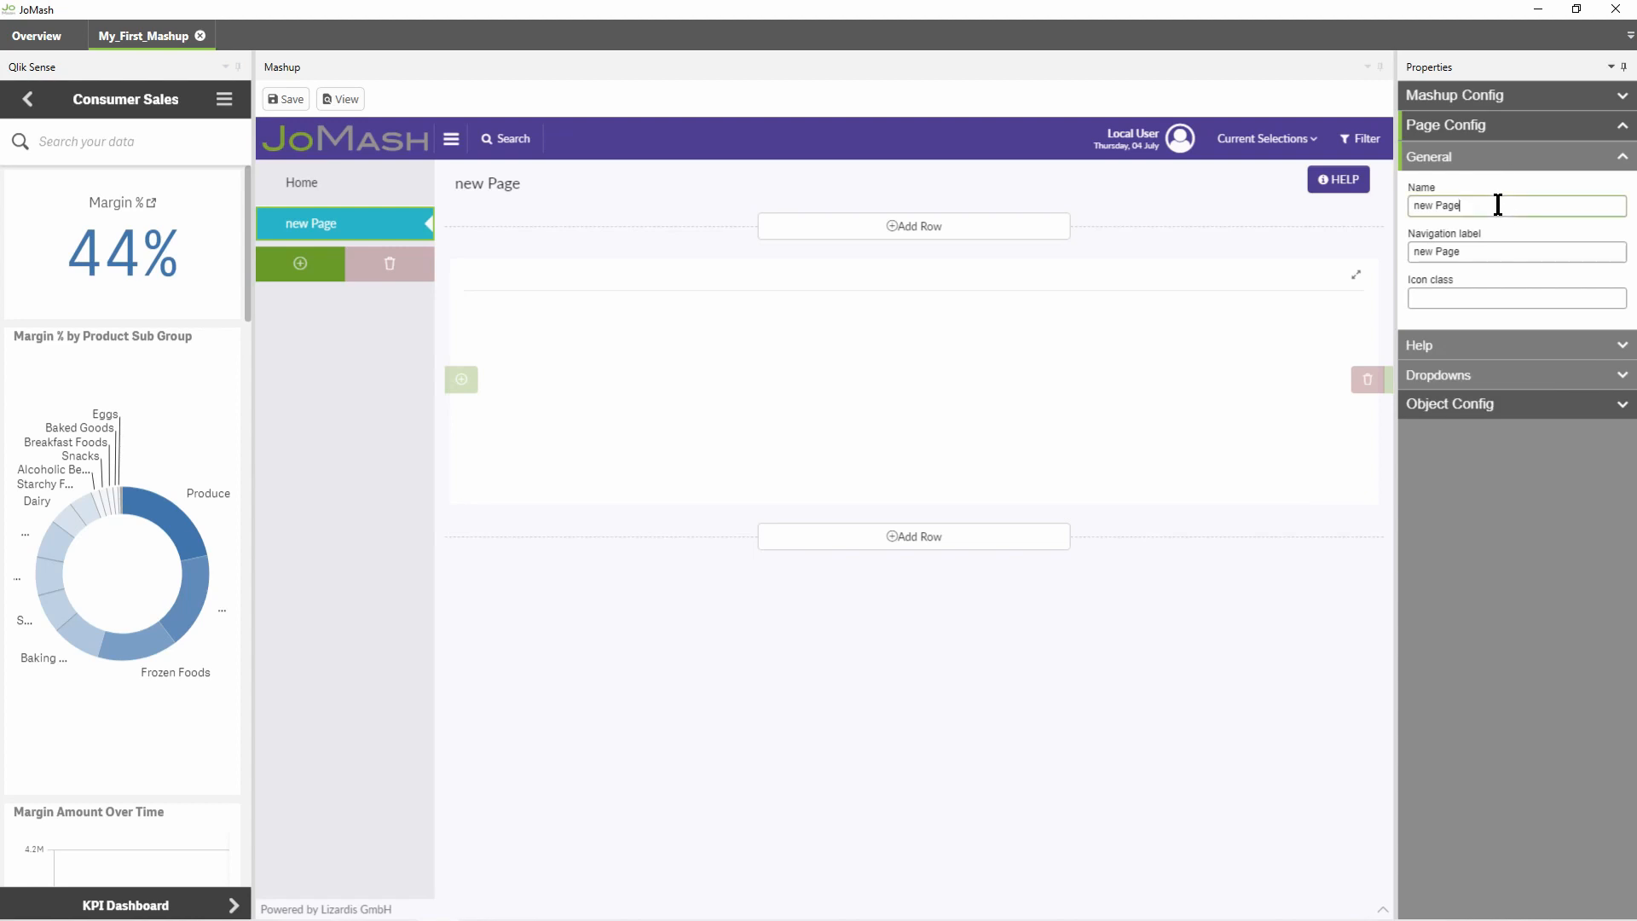
left_click_drag(1498, 205, 1395, 199)
type("First Page")
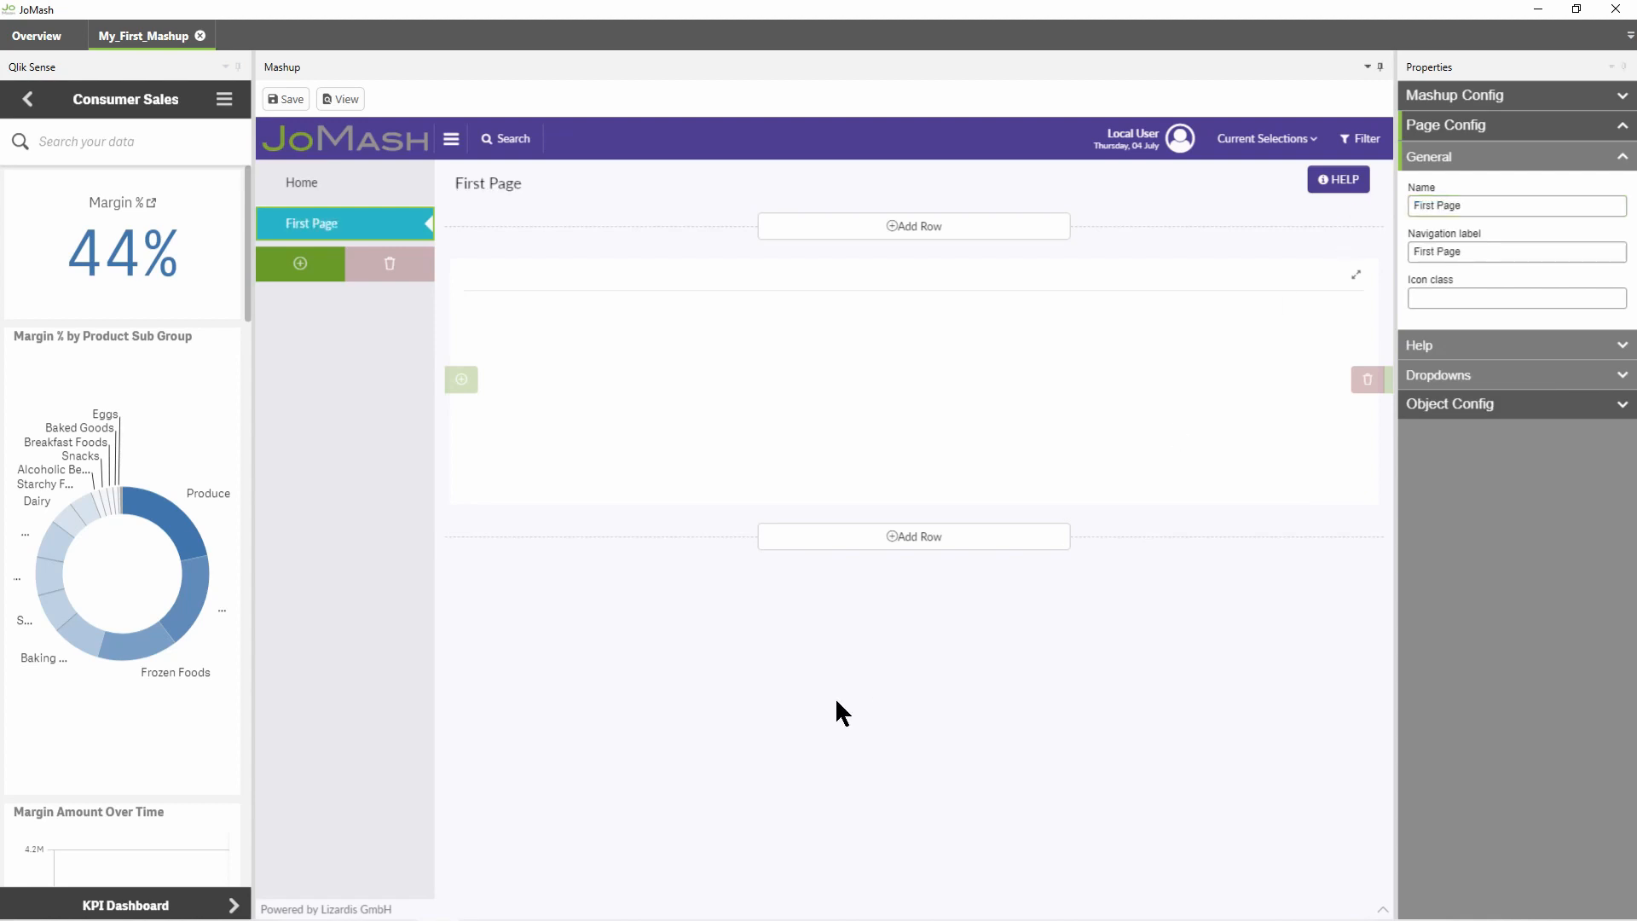
Step: Add another page below First Page in the mashup navigation and name it First Submenu
left_click(321, 279)
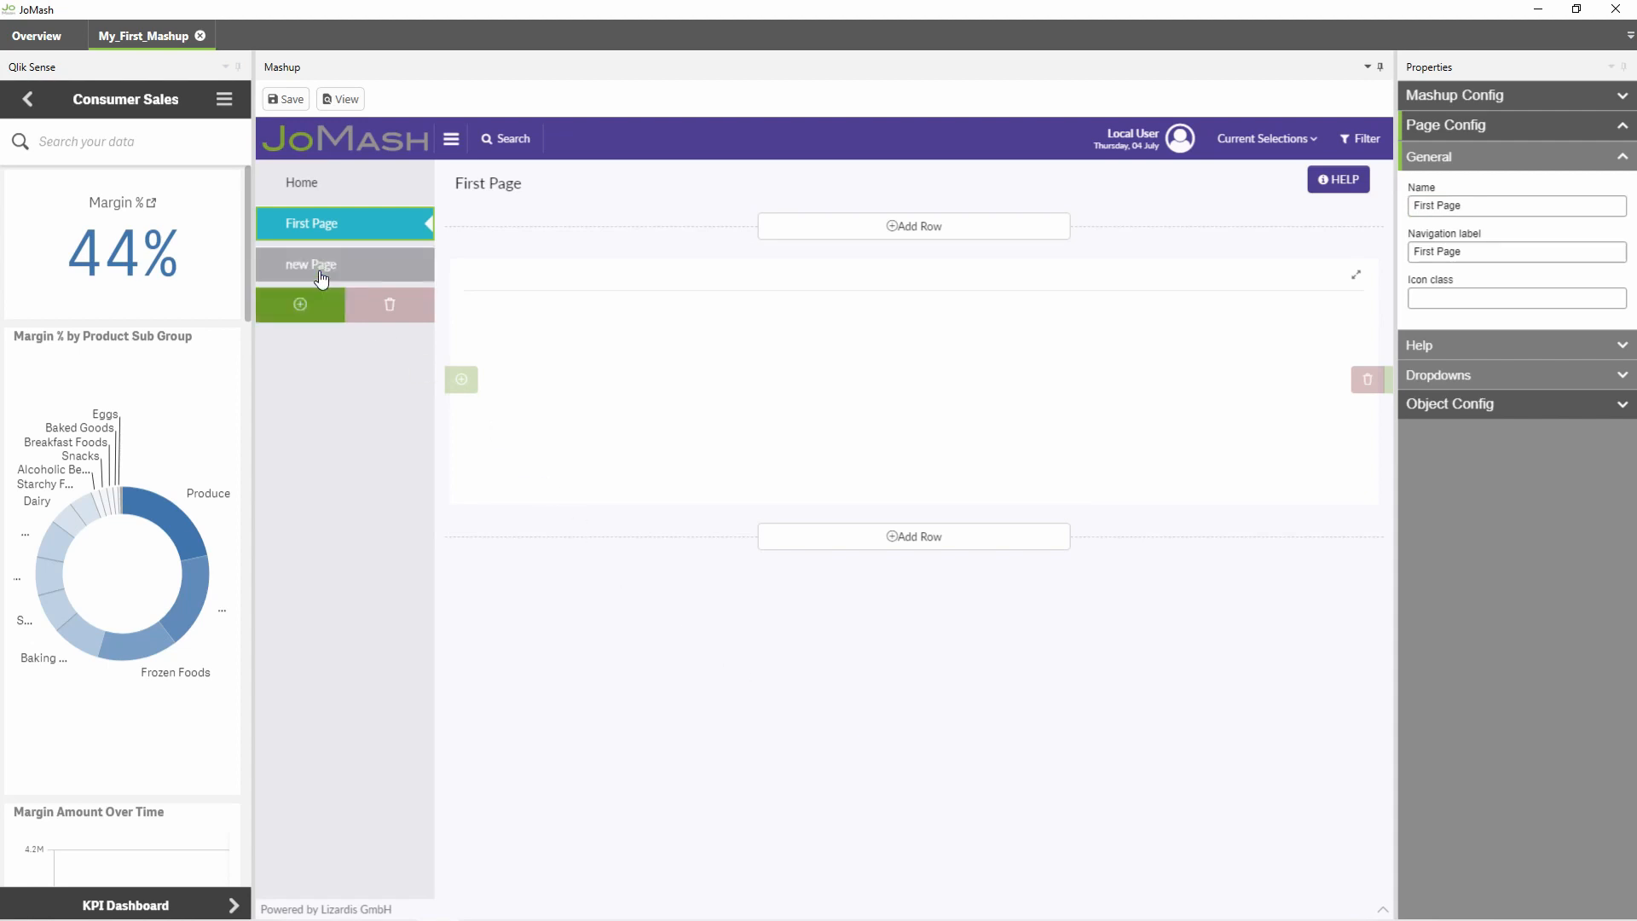
left_click(384, 282)
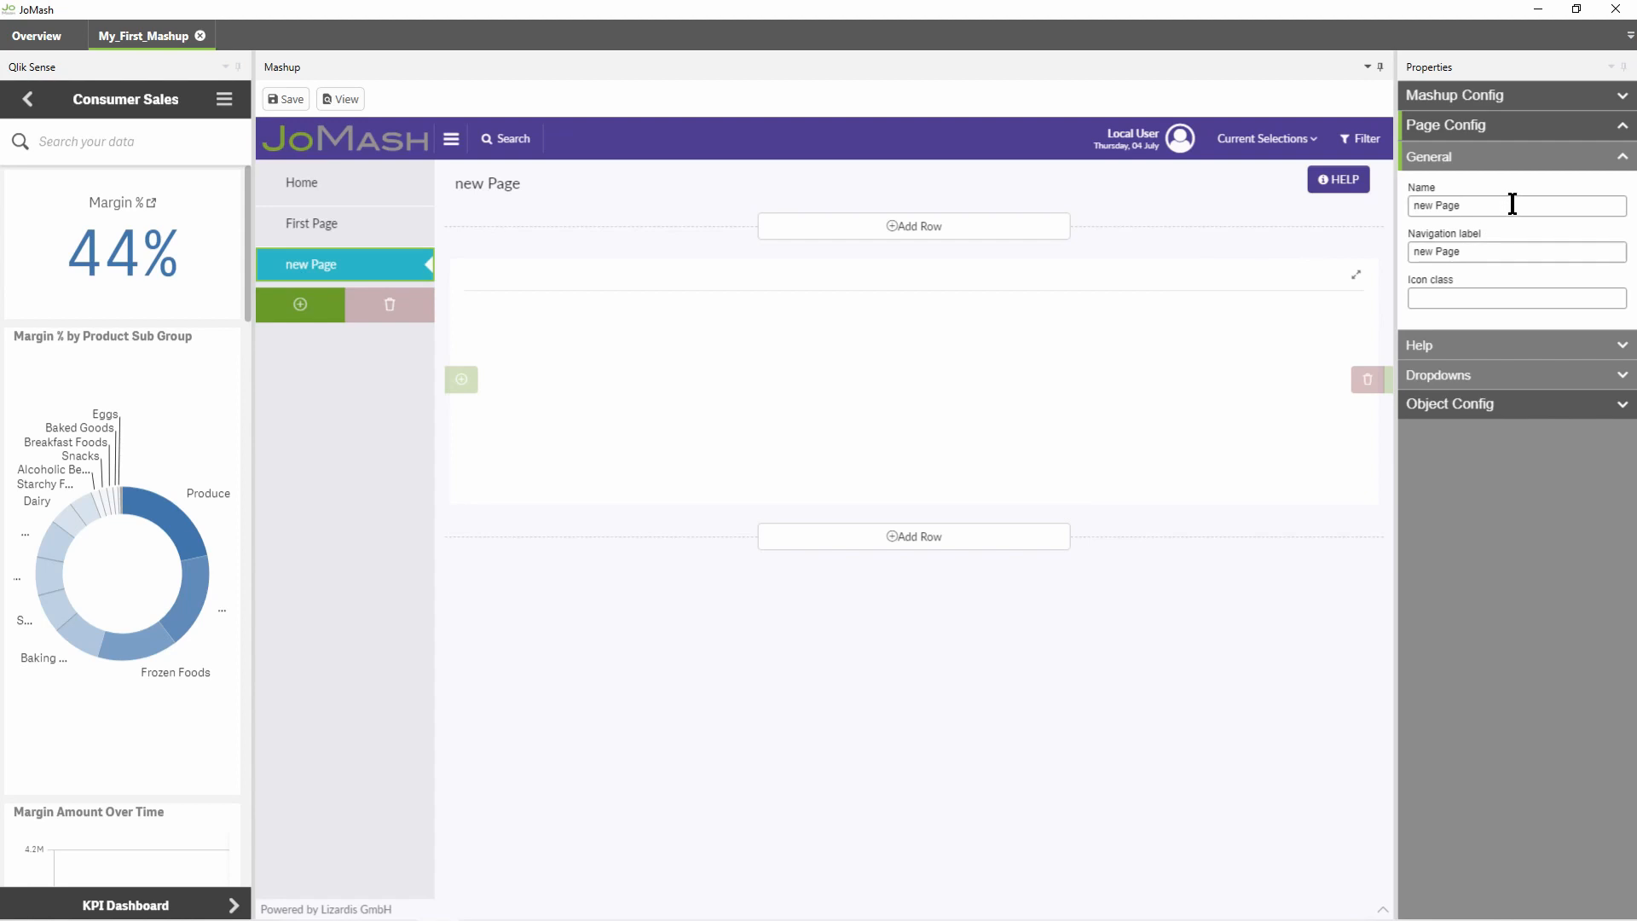
left_click_drag(1513, 205, 1394, 209)
type("First Submenu")
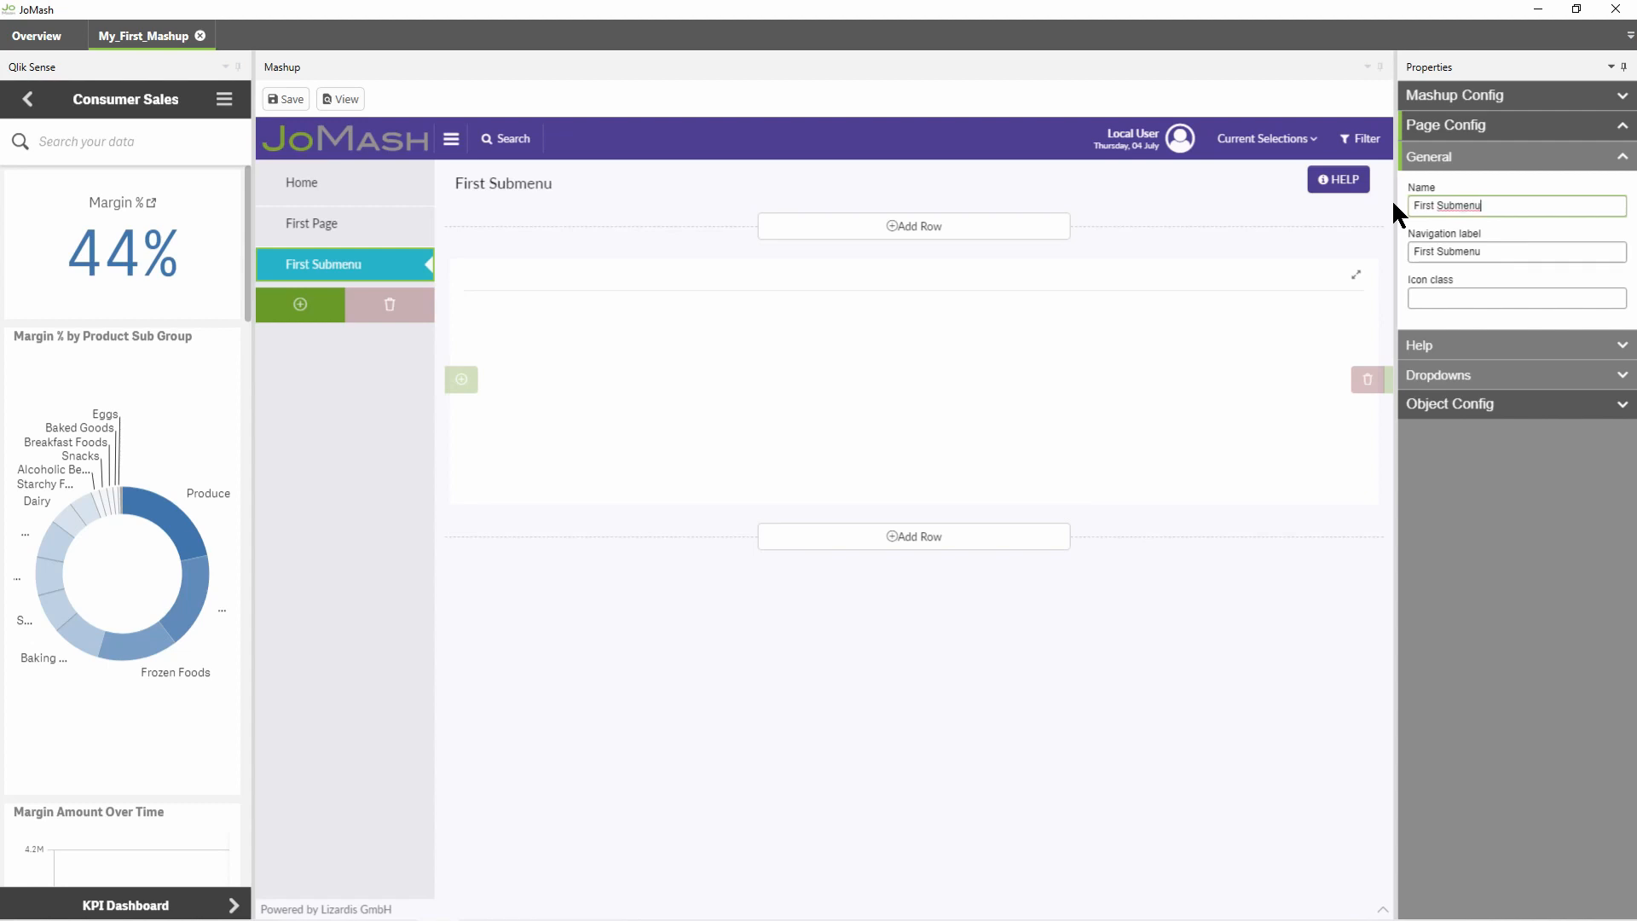
left_click(358, 480)
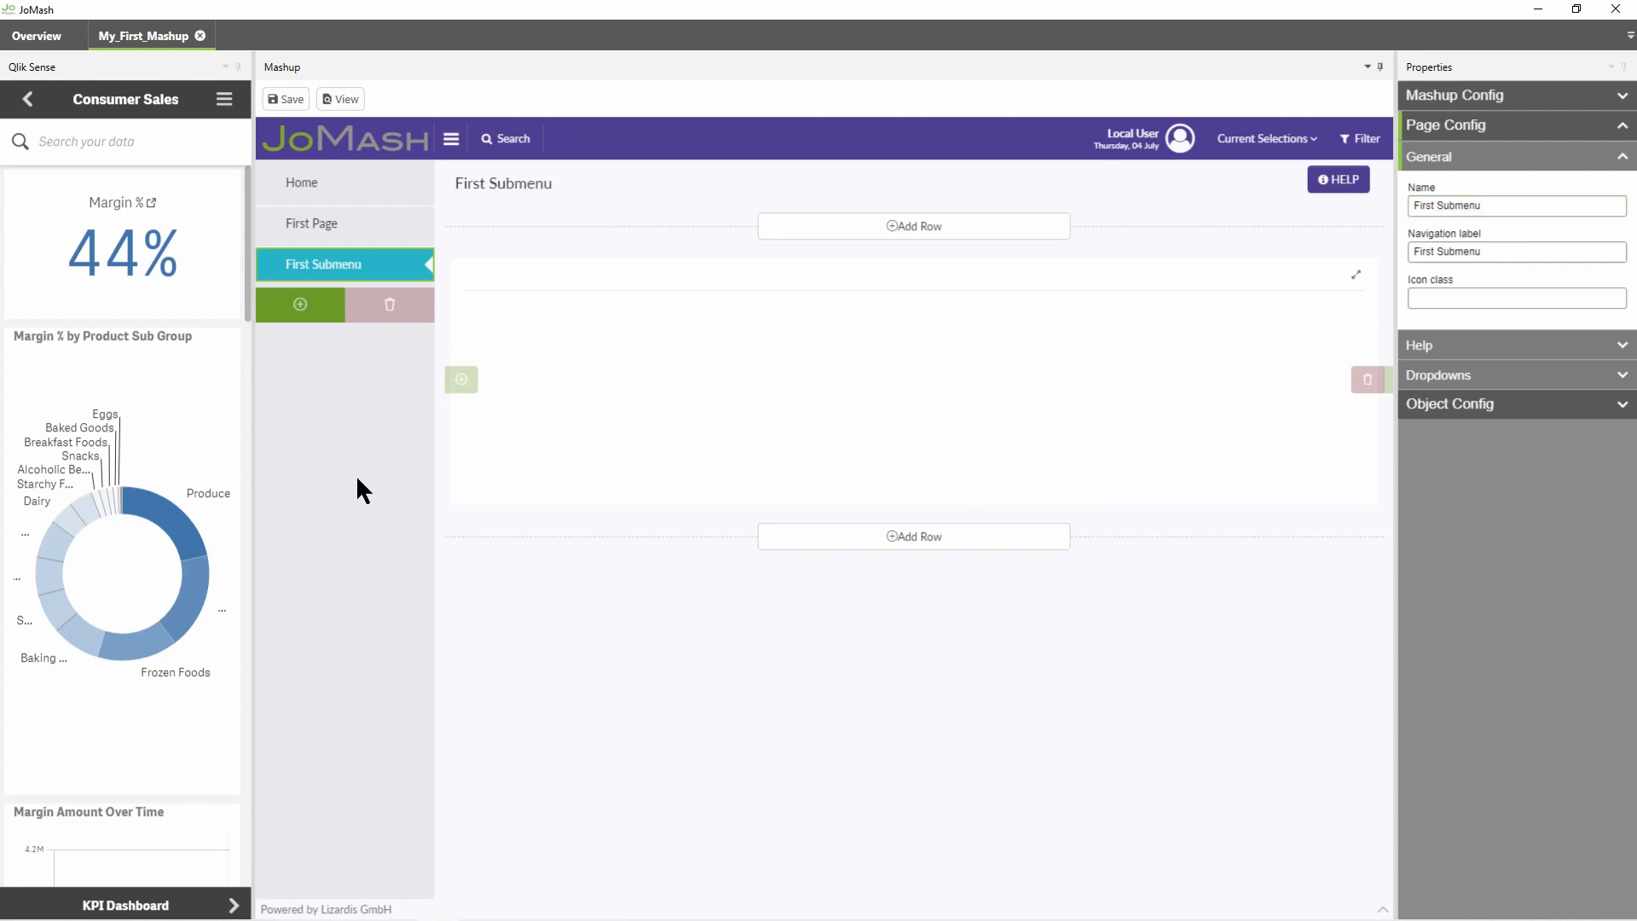
Step: Add a page below First Submenu in the mashup navigation and name it First Subpage
left_click(320, 317)
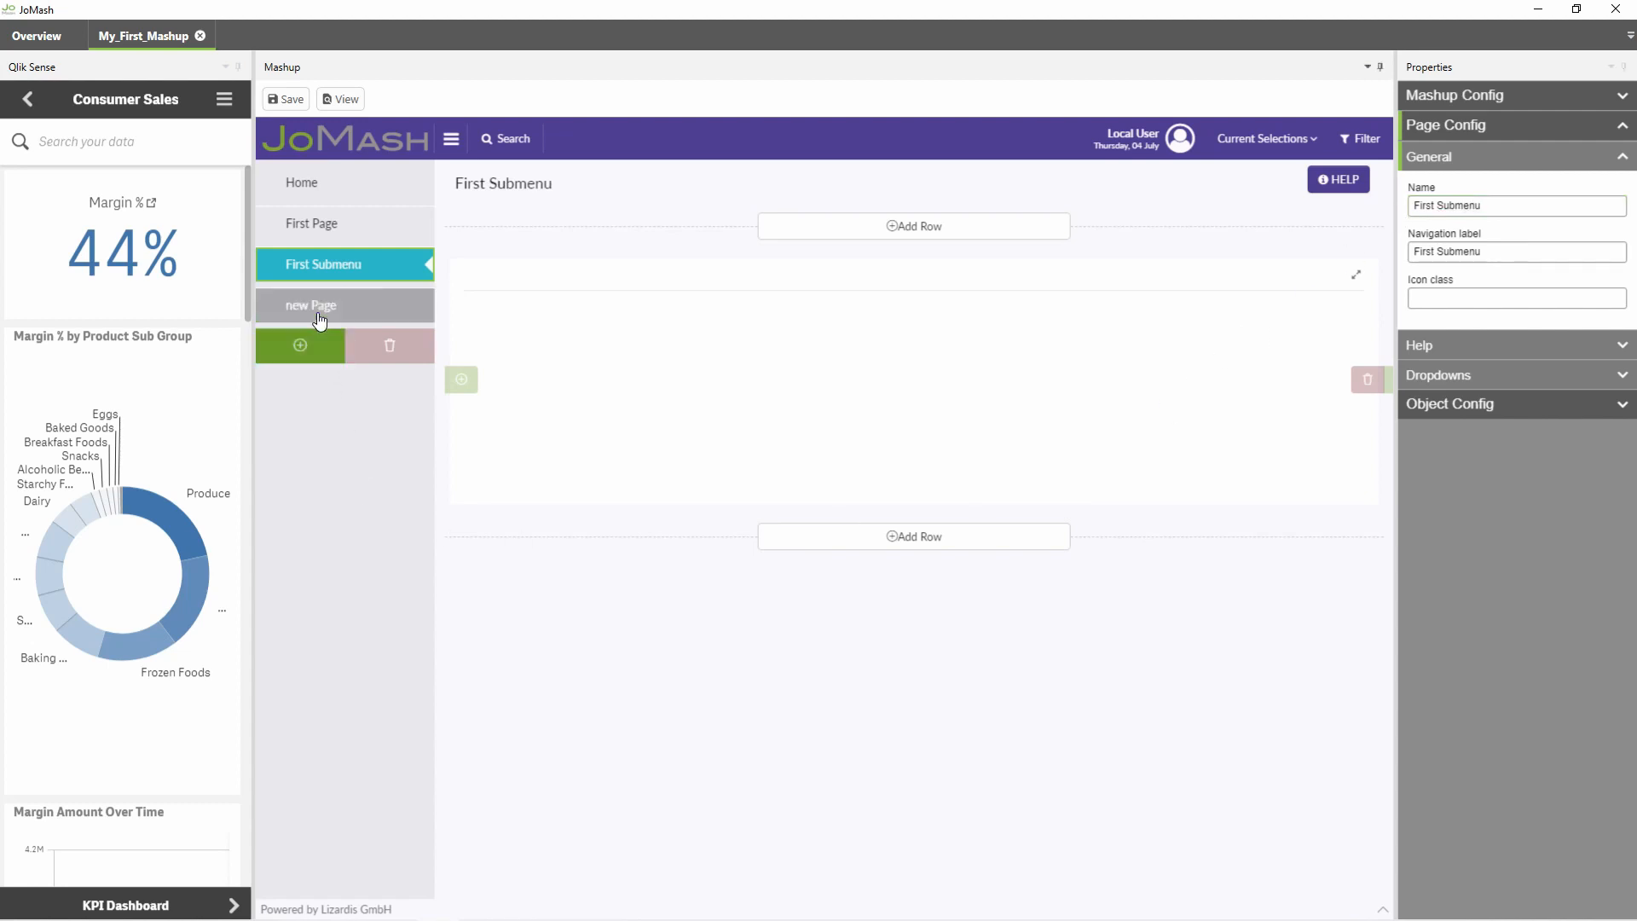
left_click(390, 316)
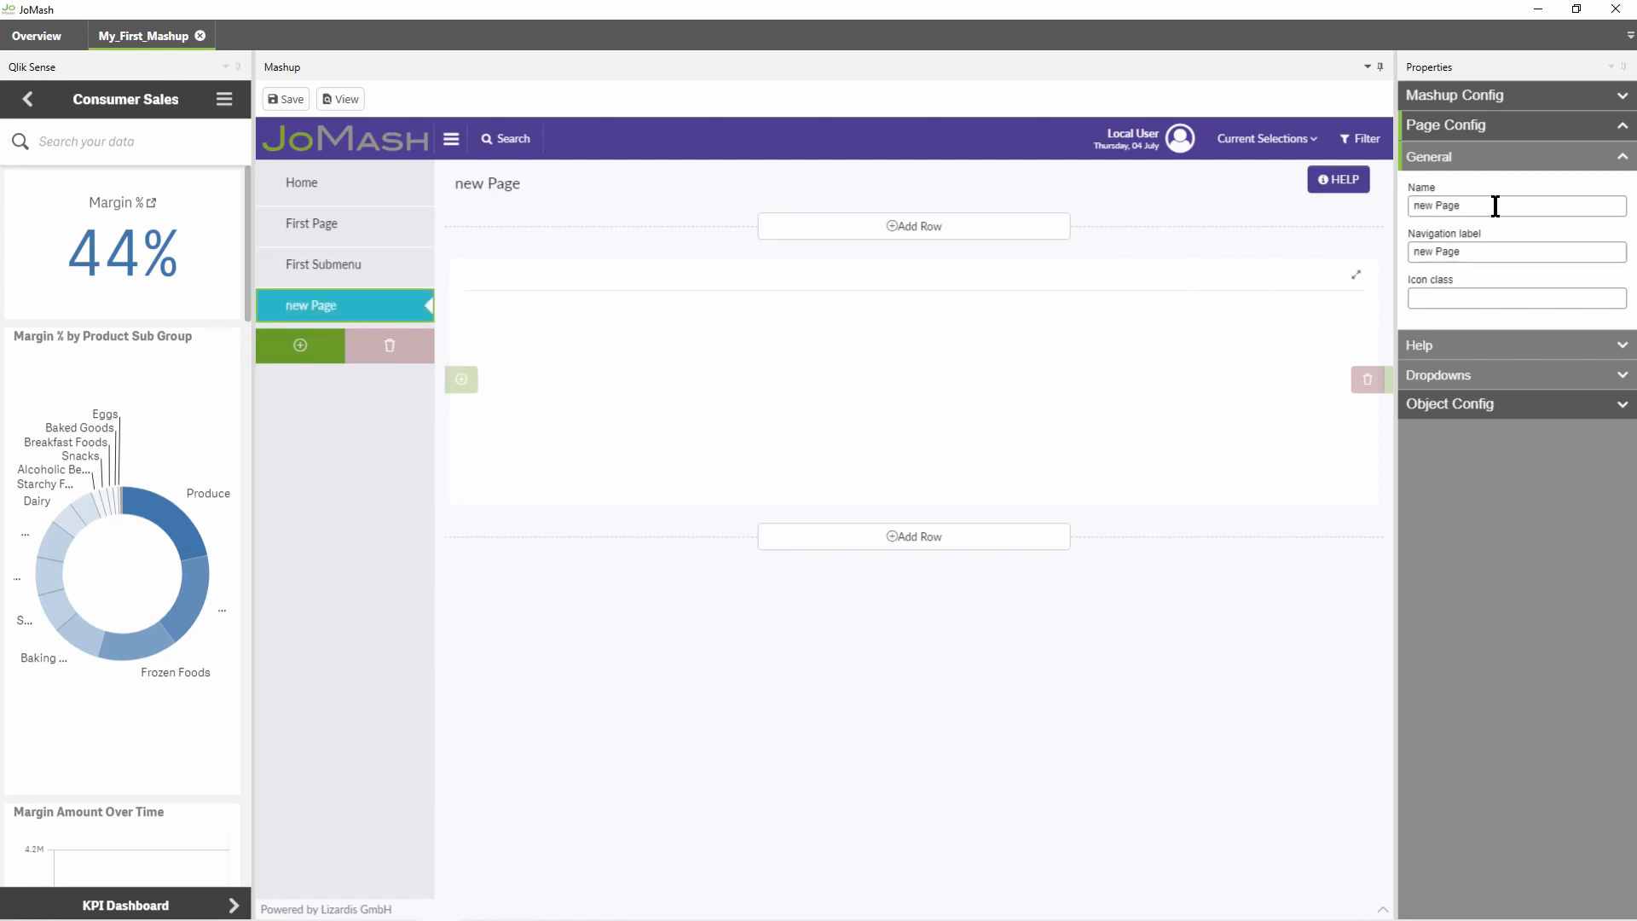
left_click_drag(1494, 205, 1415, 206)
type("First Subpage")
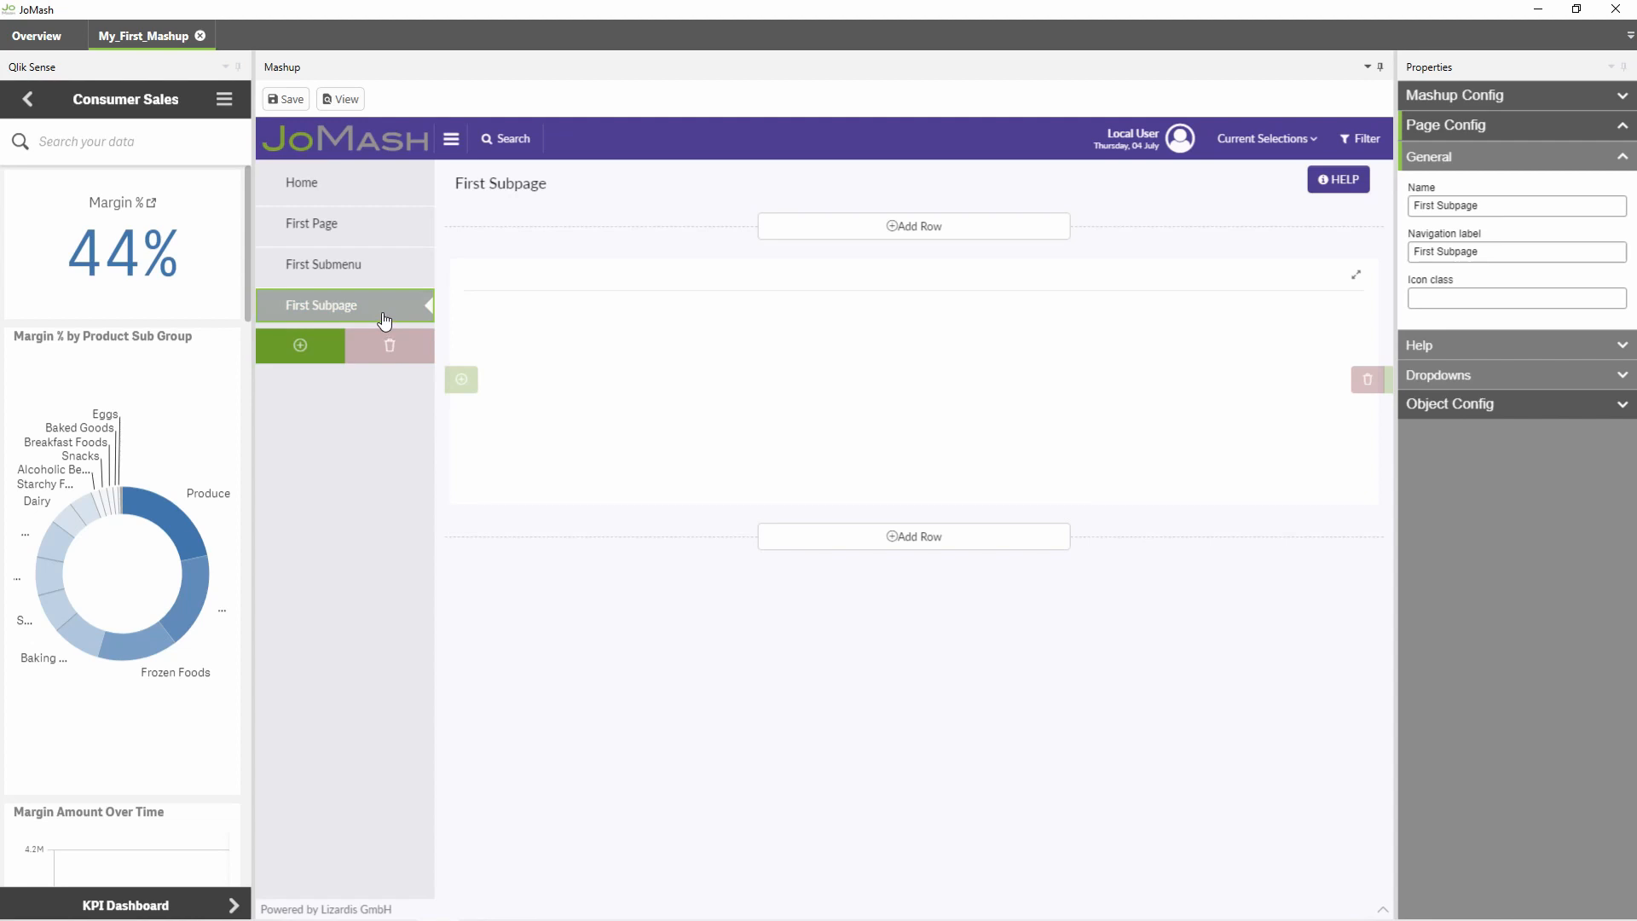
Step: Nest First Subpage under First Submenu in the navigation and expand First Submenu
left_click_drag(385, 321, 383, 314)
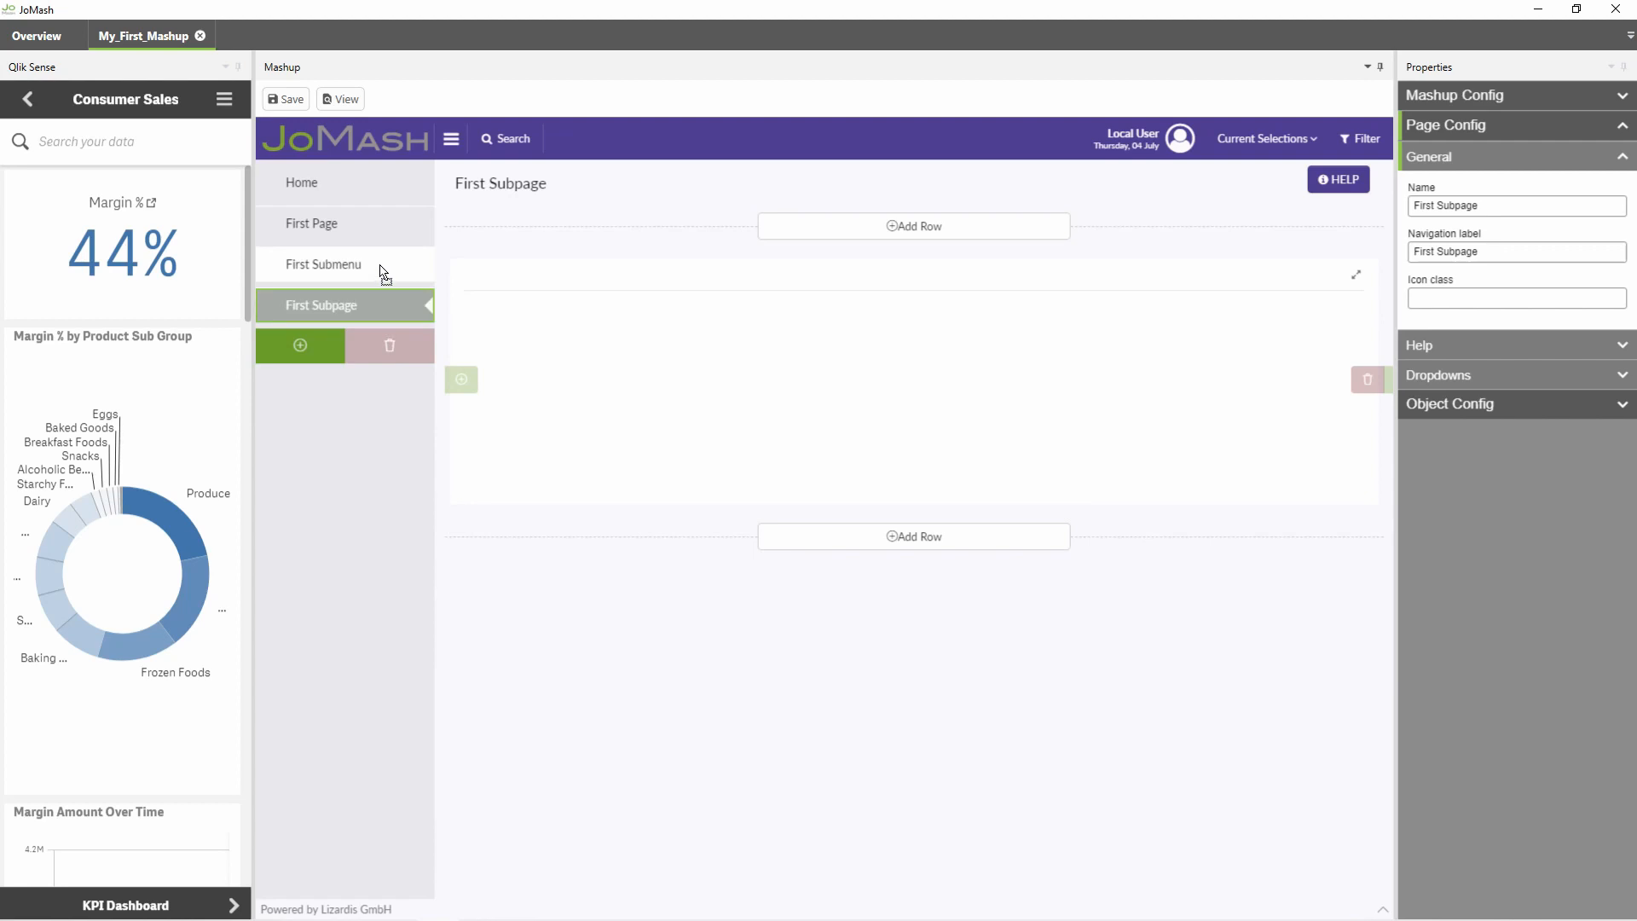
left_click(381, 272)
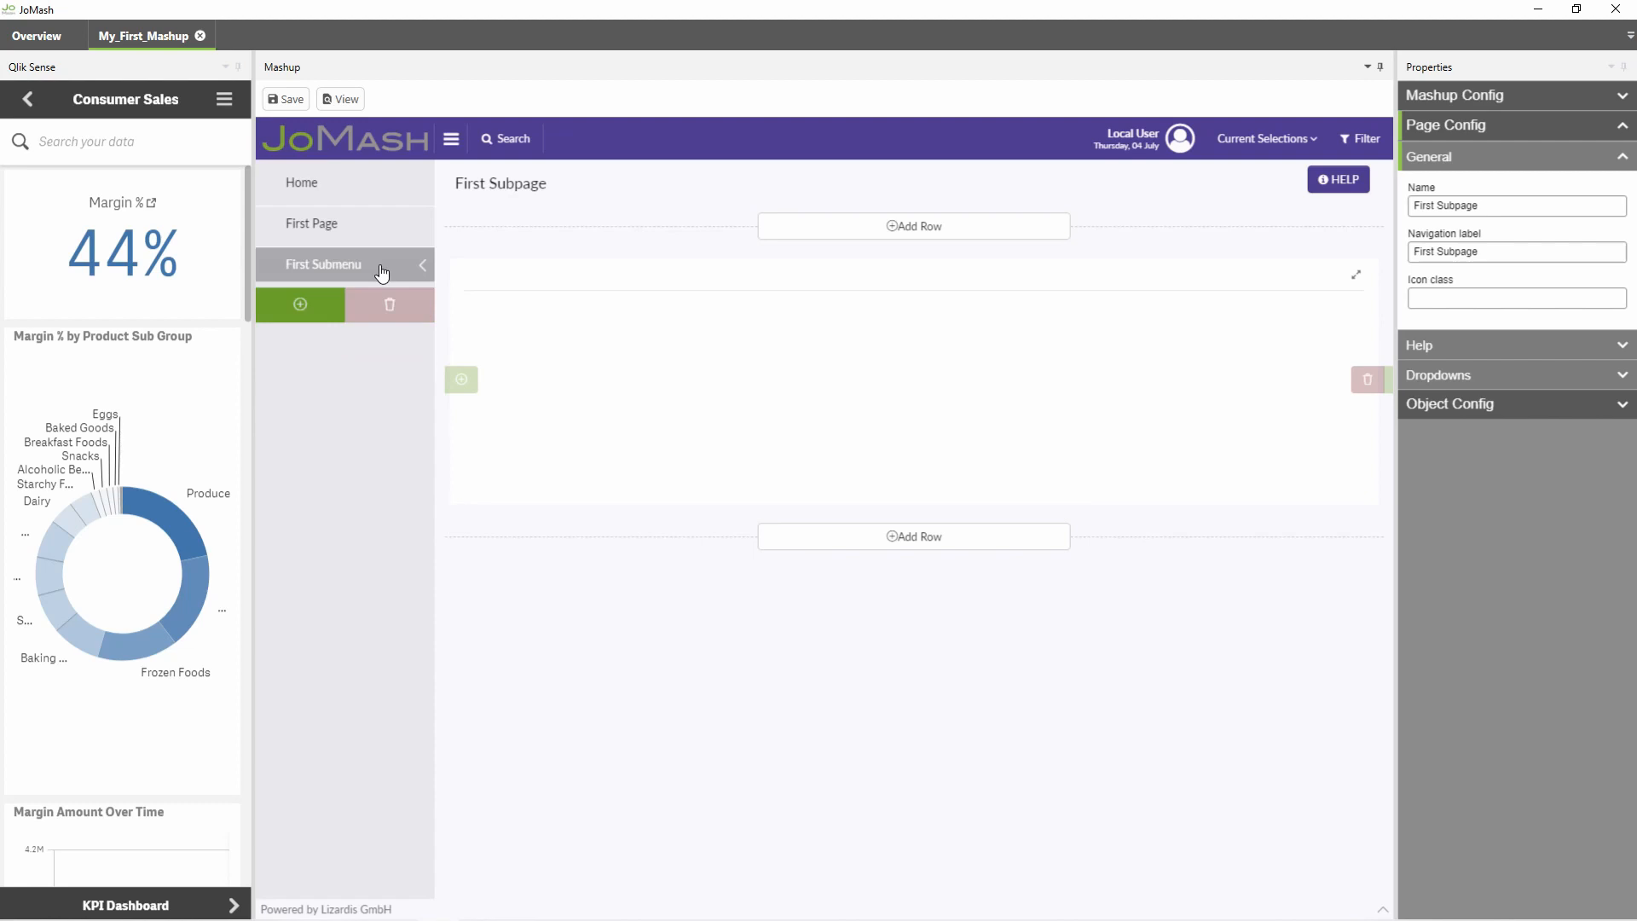
left_click(424, 270)
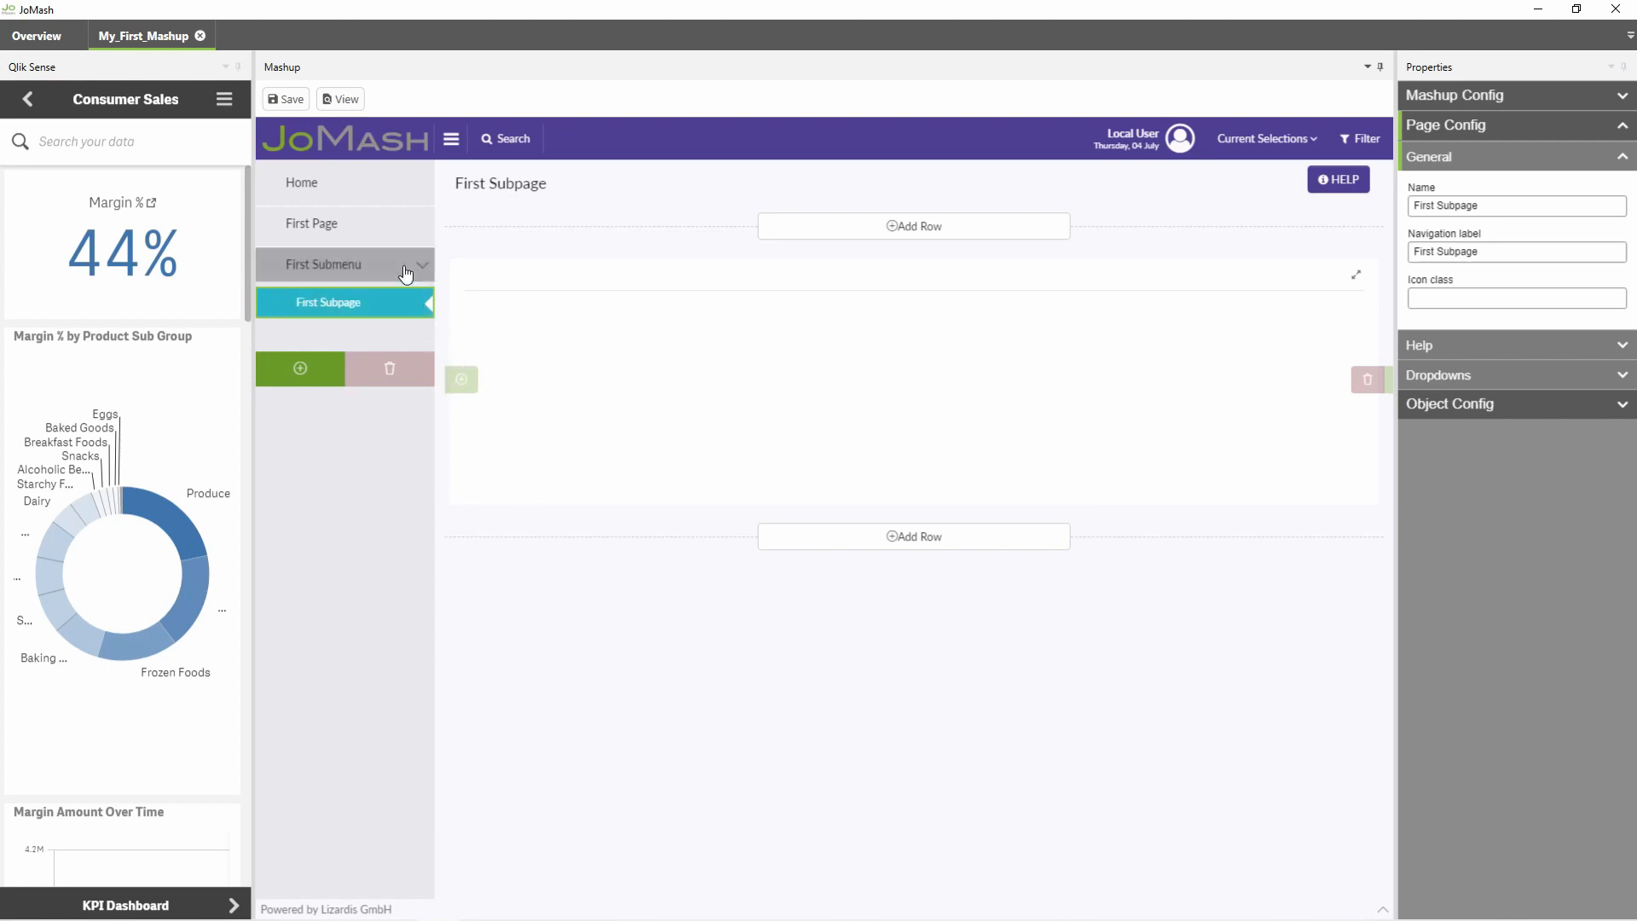
Step: On First Page, place the Margin % by Product Sub Group chart in the empty object and add two empty objects before it in the row
left_click(388, 236)
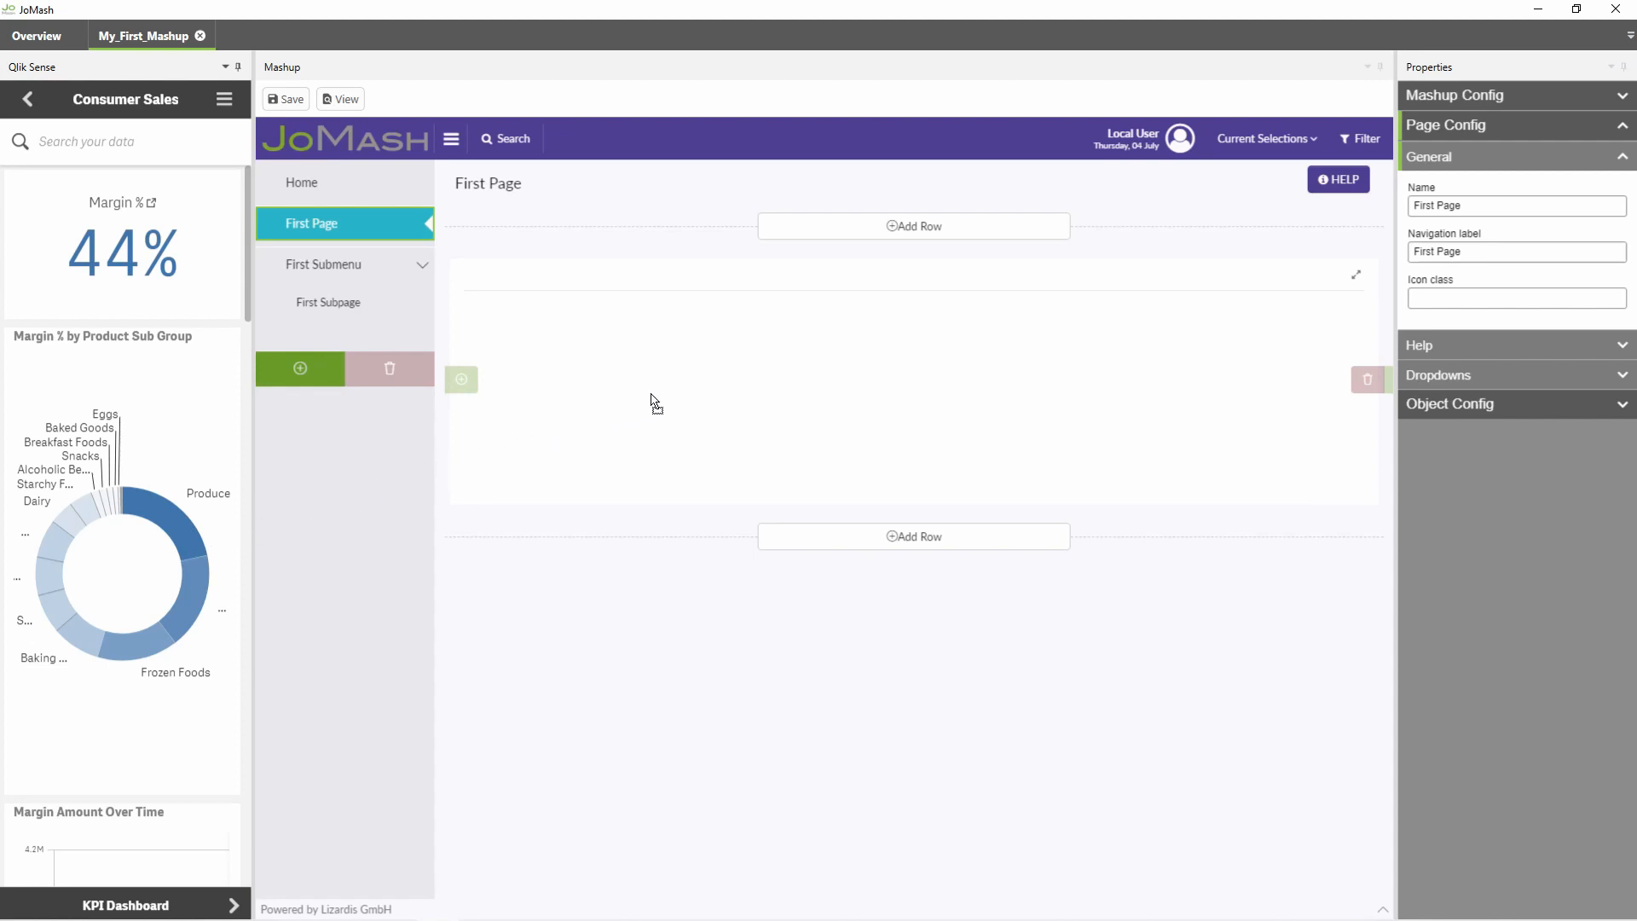
left_click_drag(123, 573, 680, 378)
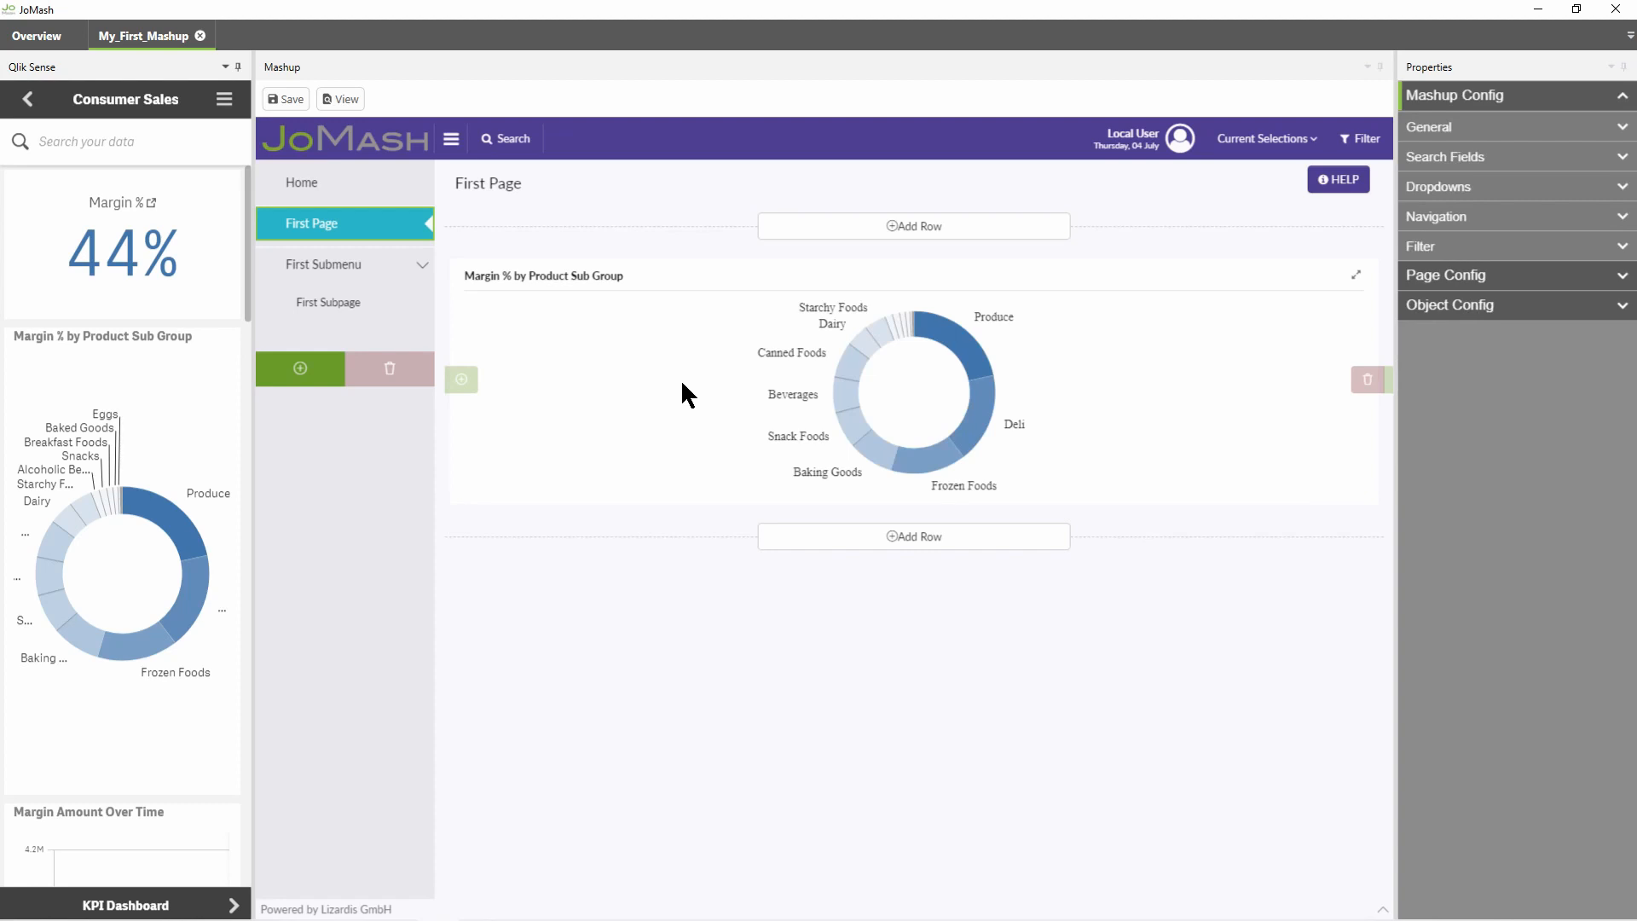
left_click(461, 380)
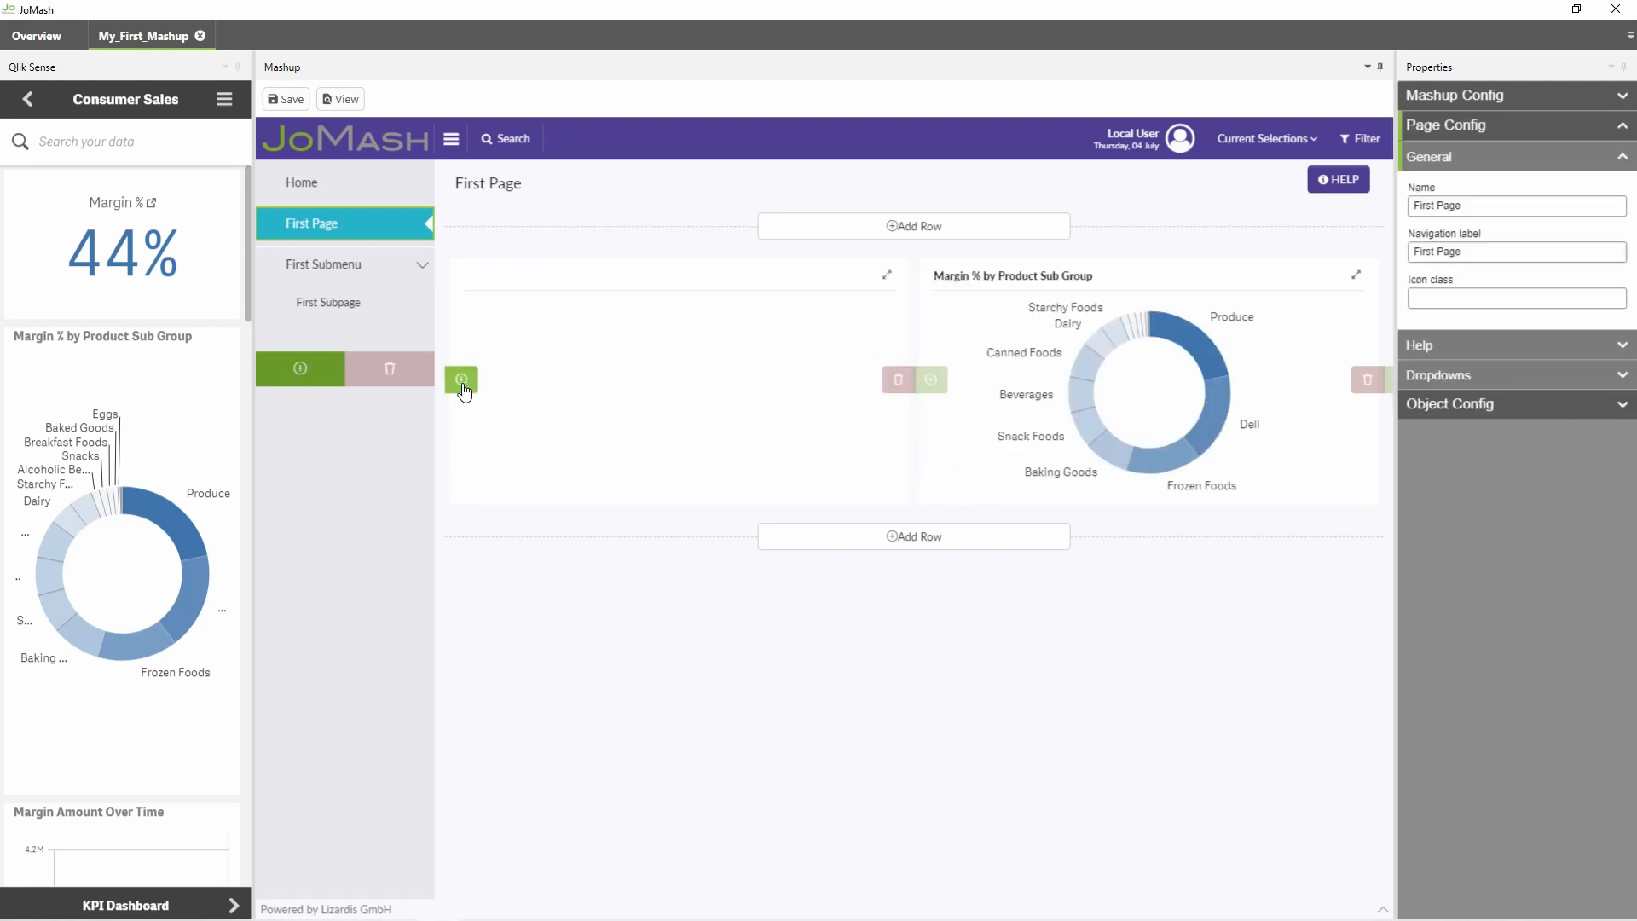
left_click(462, 381)
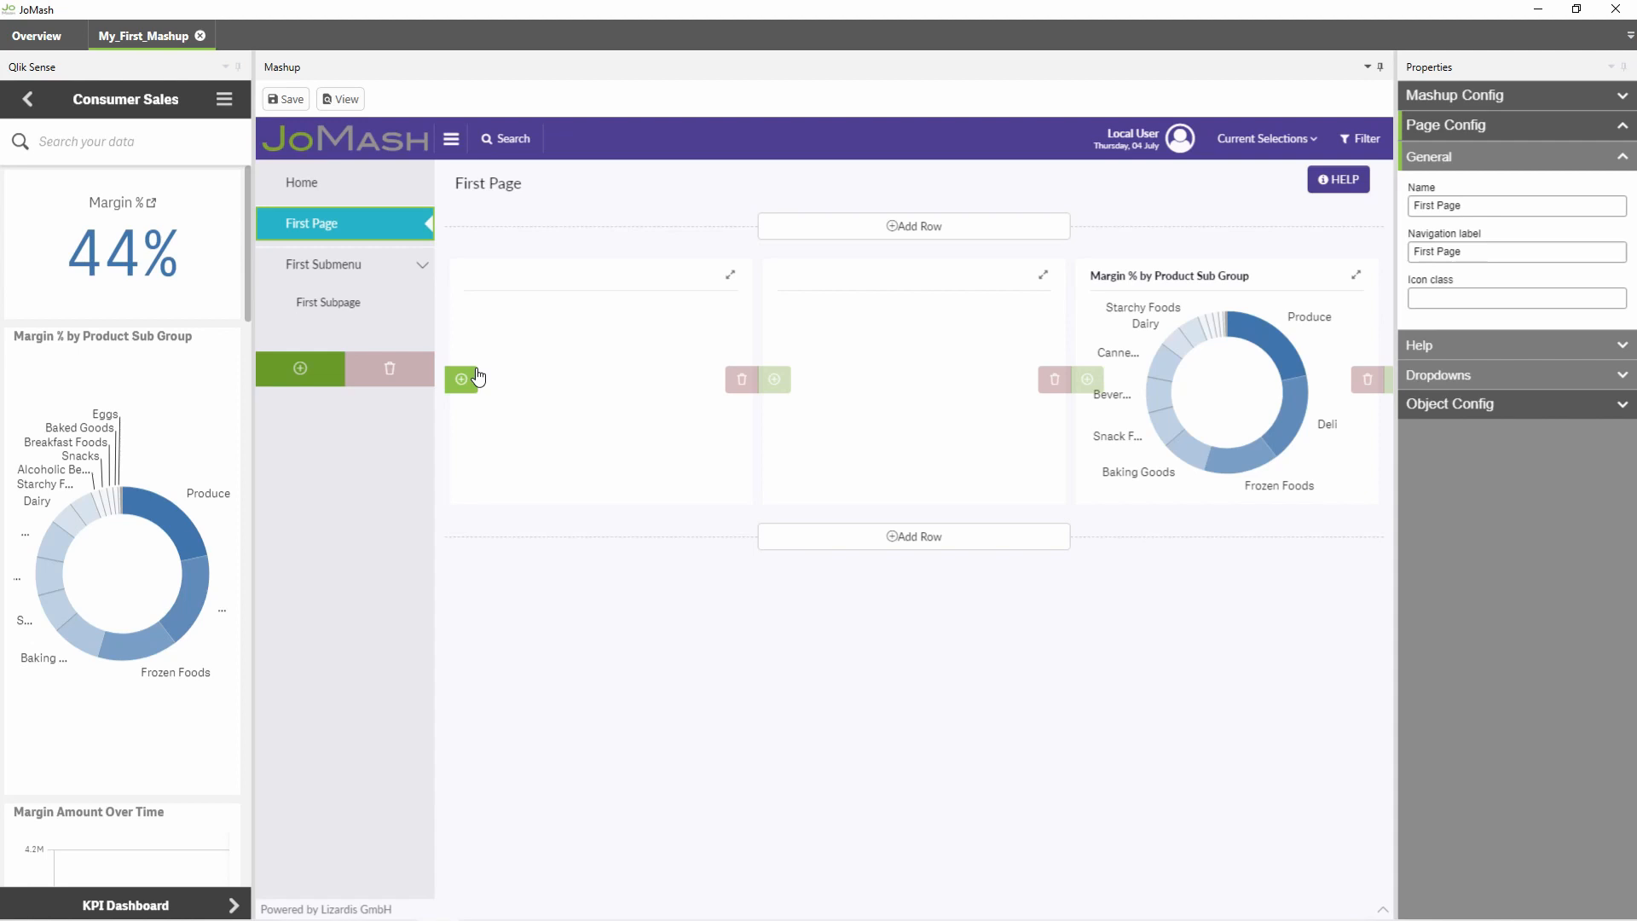
Step: Place the Sales by State chart in the row's middle object and the Budget Amount by Sales Rep chart in its first object
scroll(133, 512, "down", 10)
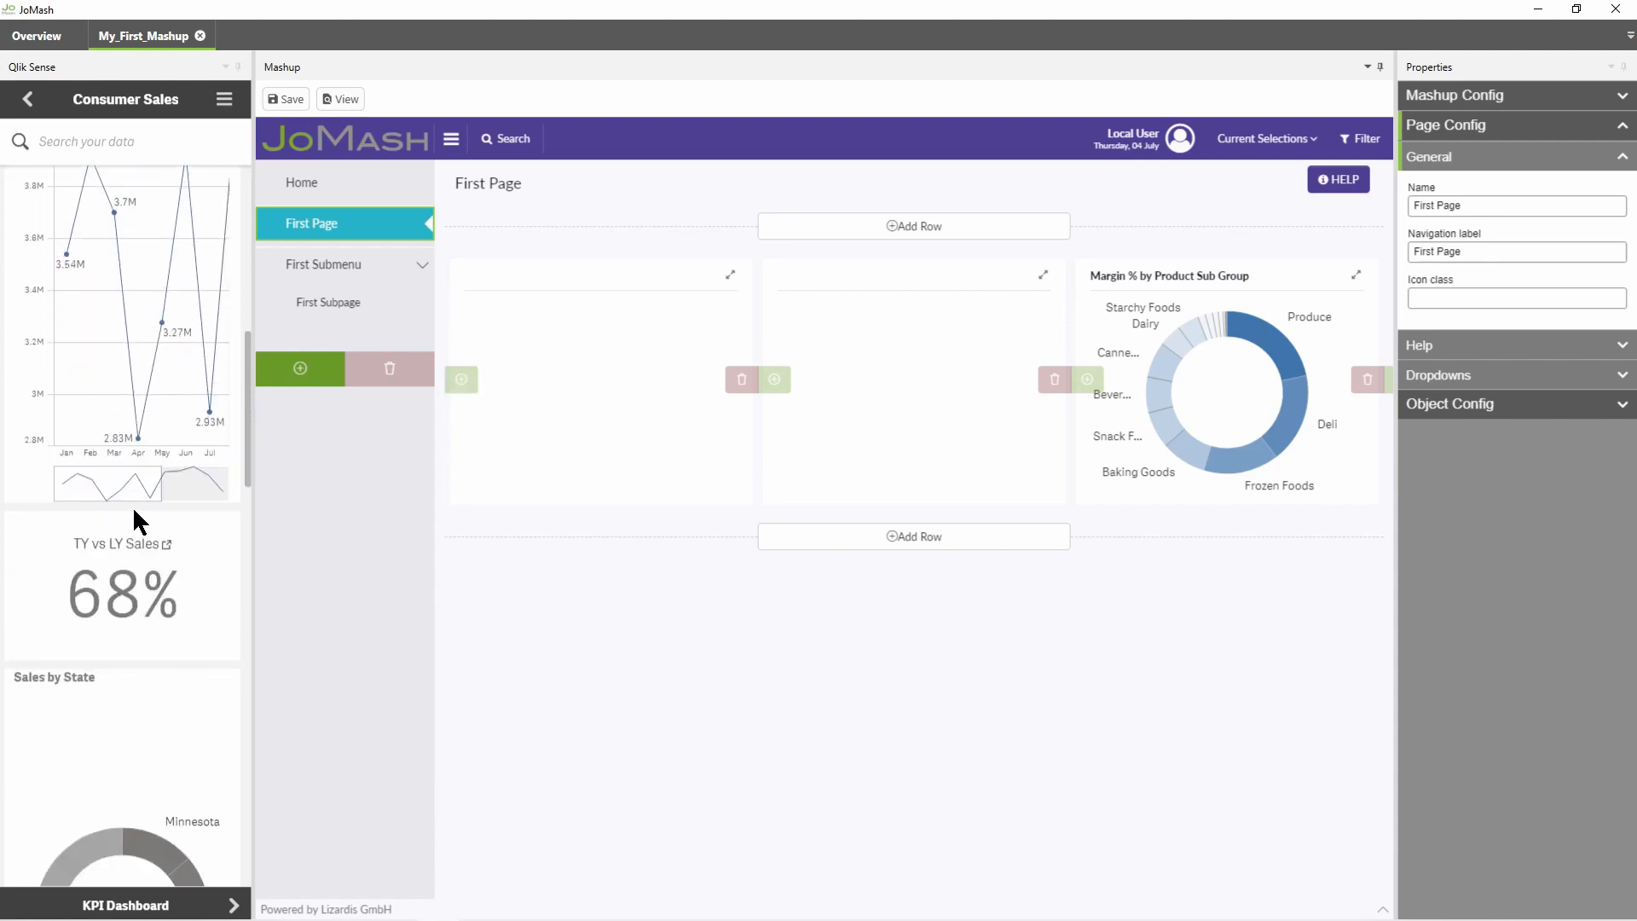
scroll(134, 521, "down", 5)
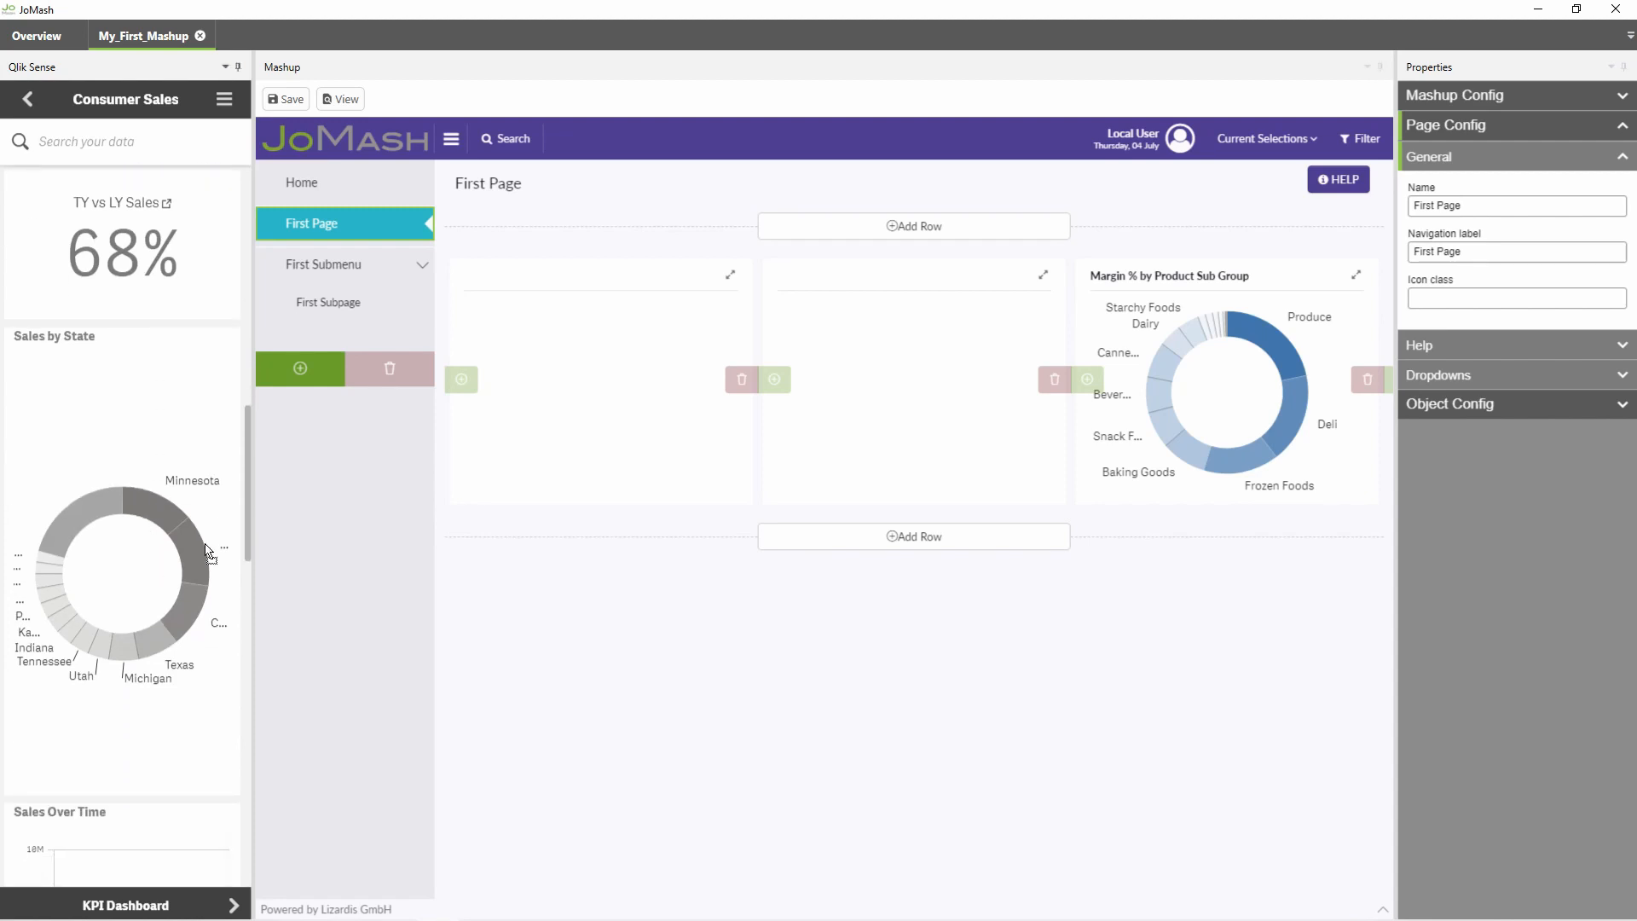
left_click_drag(205, 544, 863, 416)
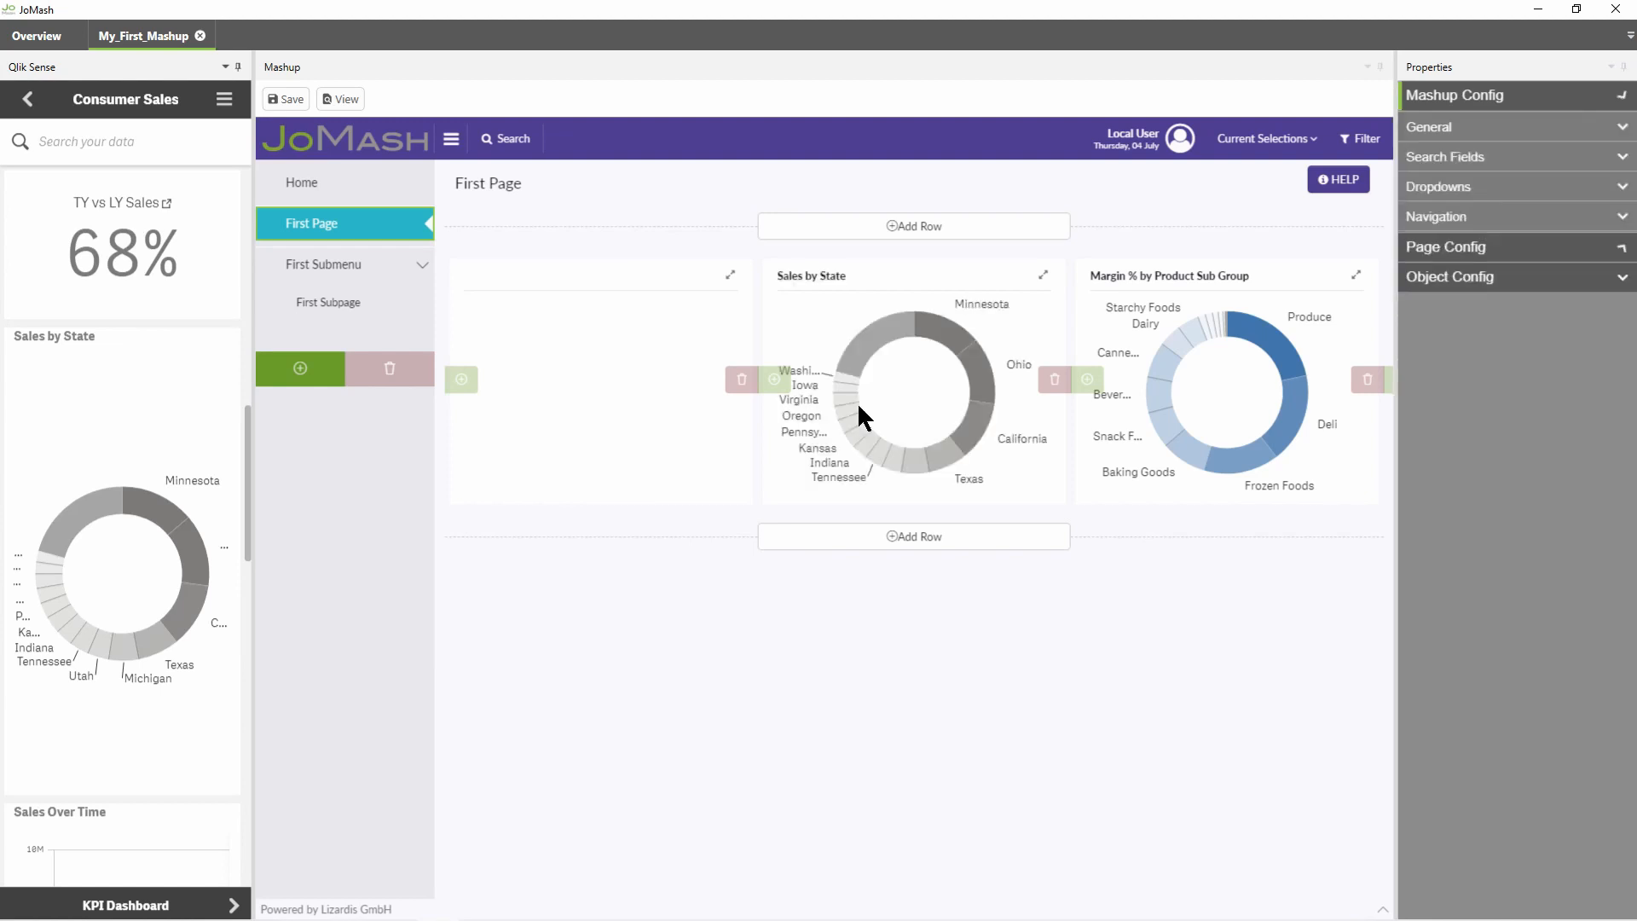
scroll(120, 571, "down", 1)
scroll(120, 571, "down", 10)
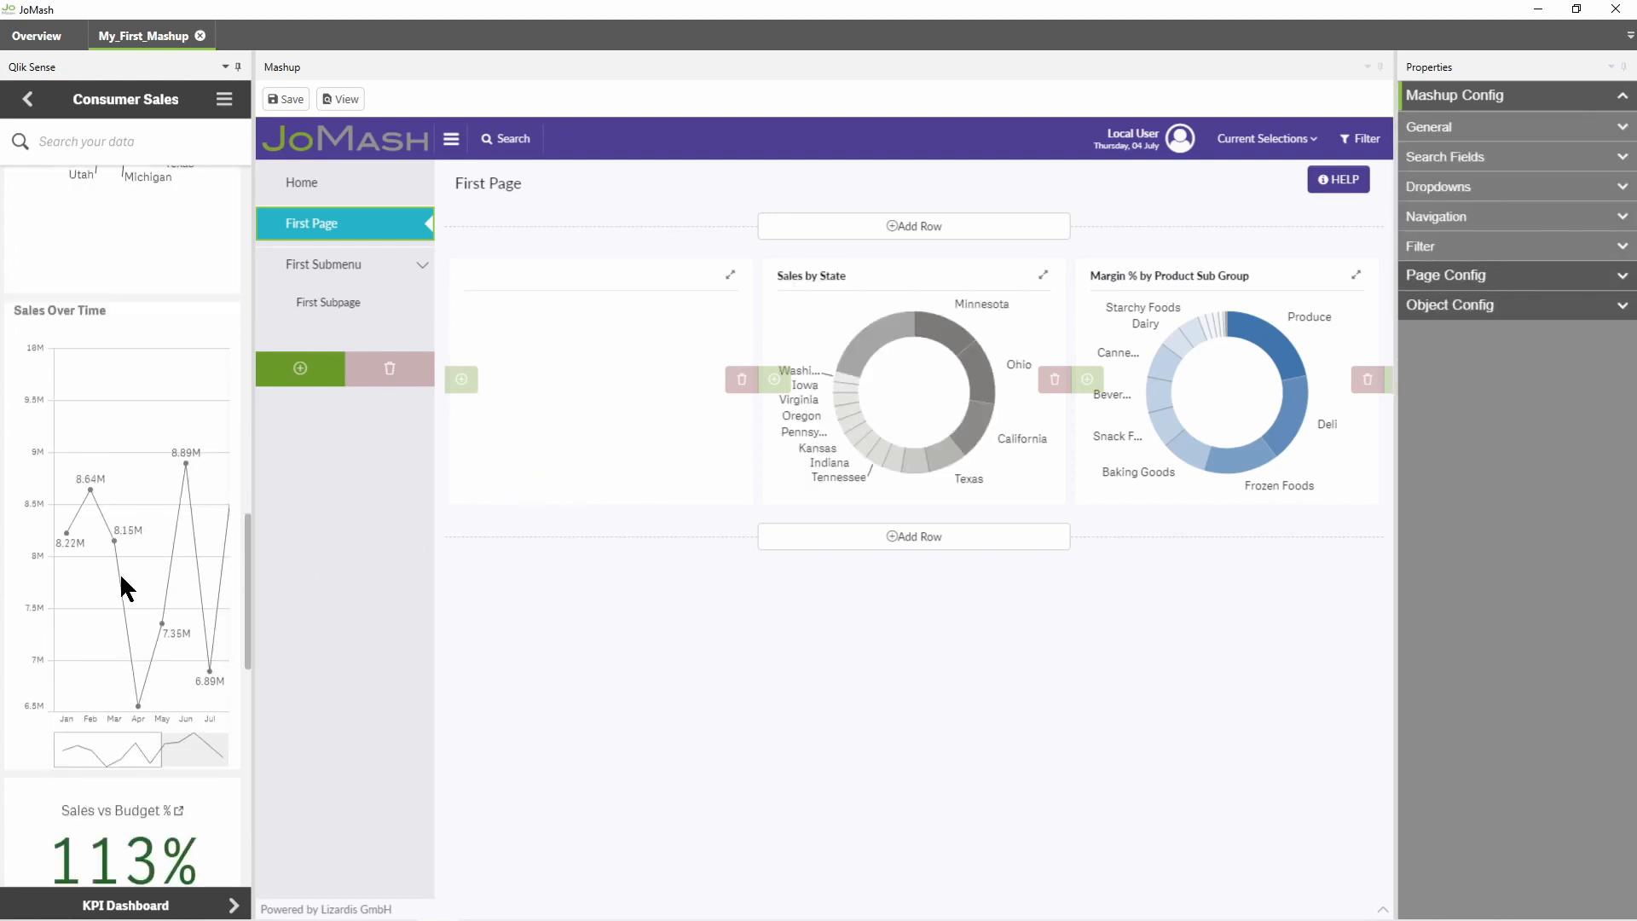
left_click_drag(119, 571, 590, 412)
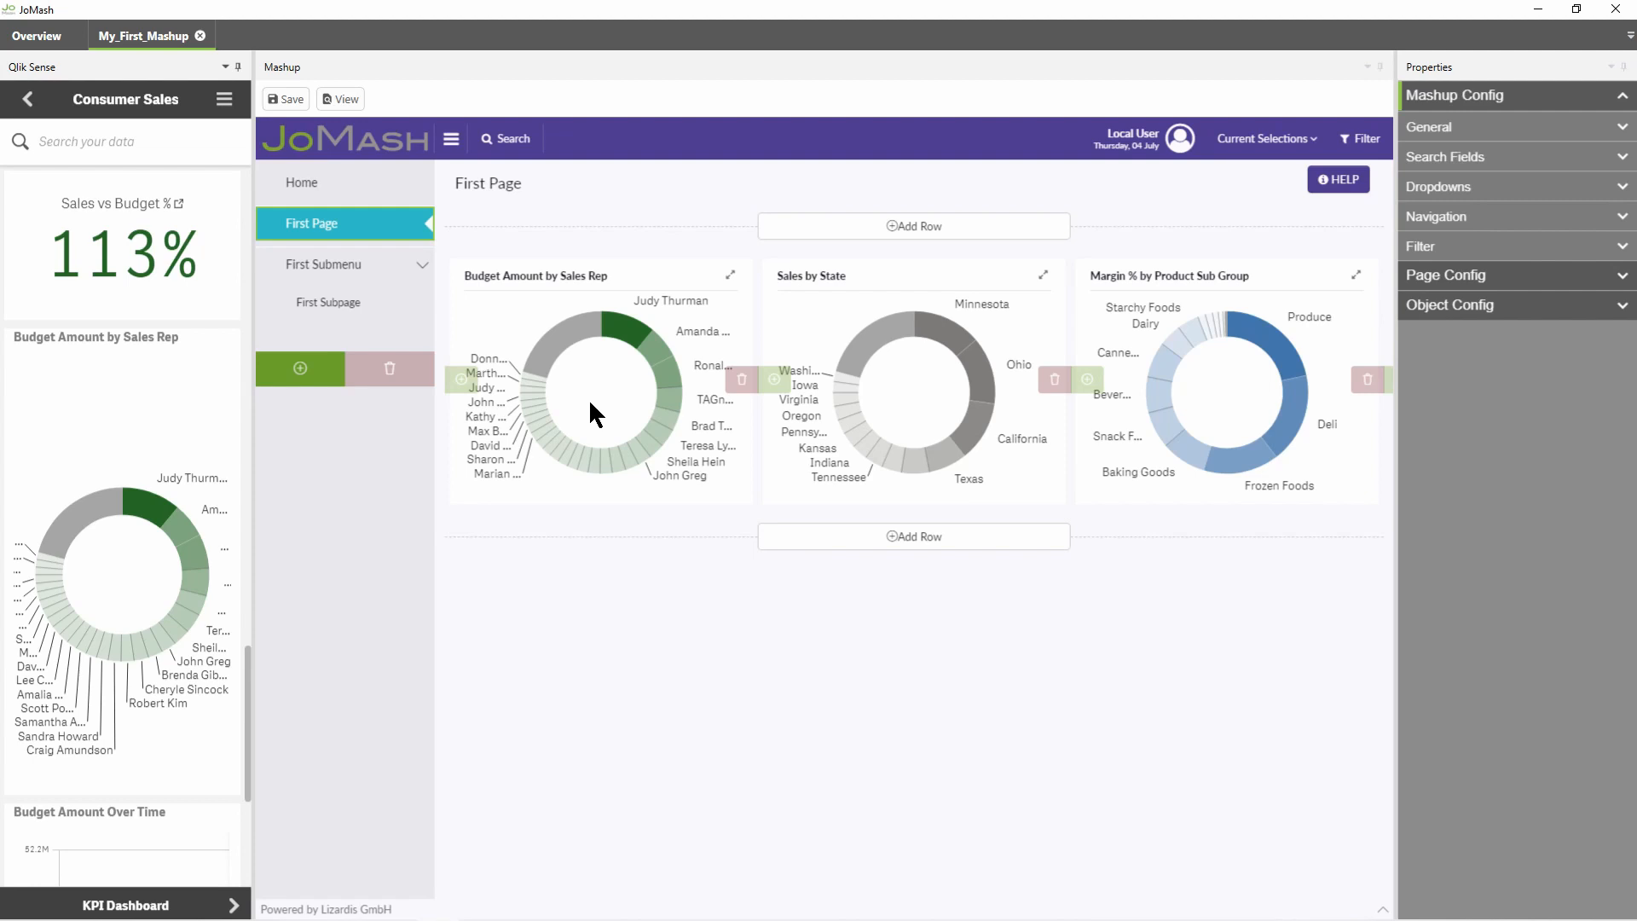
Step: Add a new row above the charts on First Page and divide it into three empty objects
left_click(962, 225)
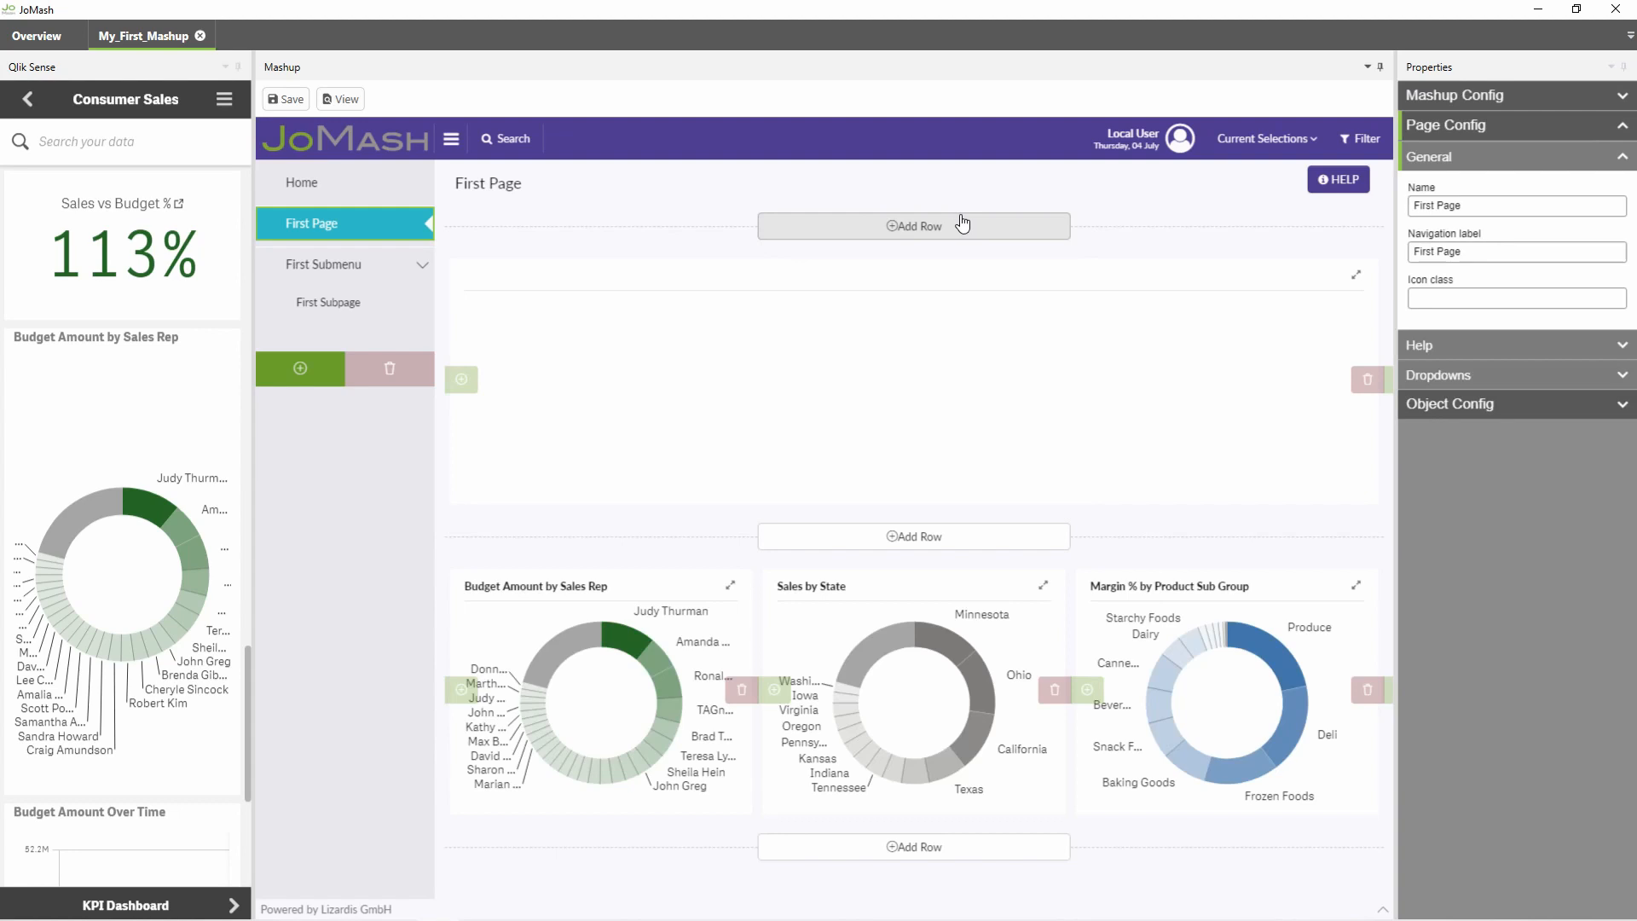
left_click(470, 390)
left_click(470, 389)
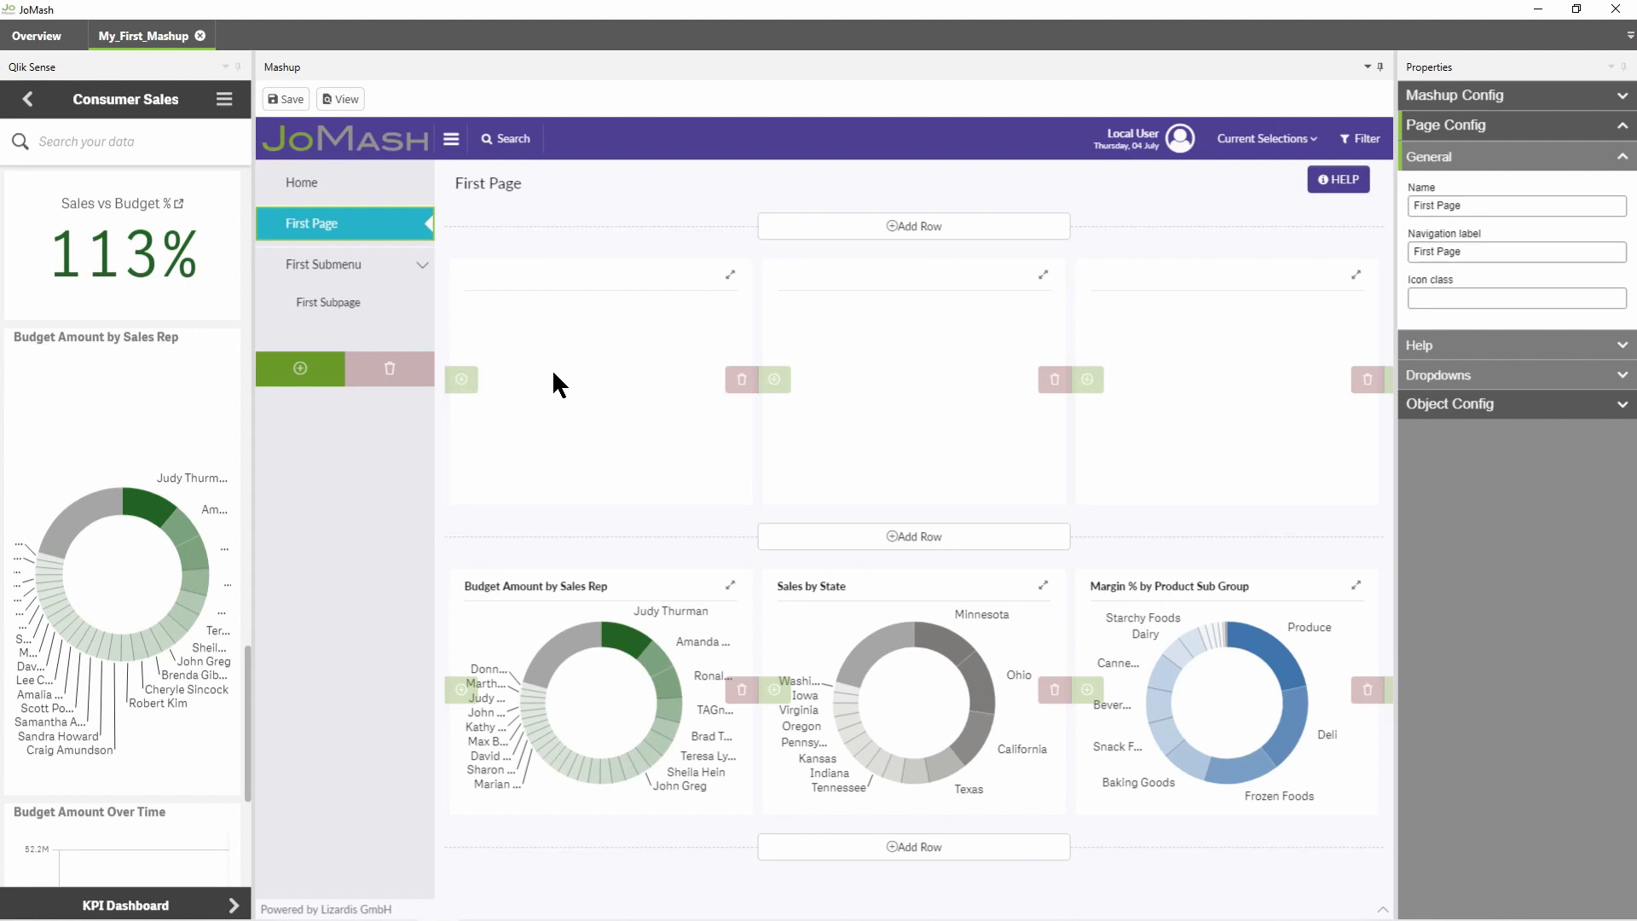
Step: Set the first object of the new row to type Kpi Box and fill it with the Margin % KPI
left_click(653, 336)
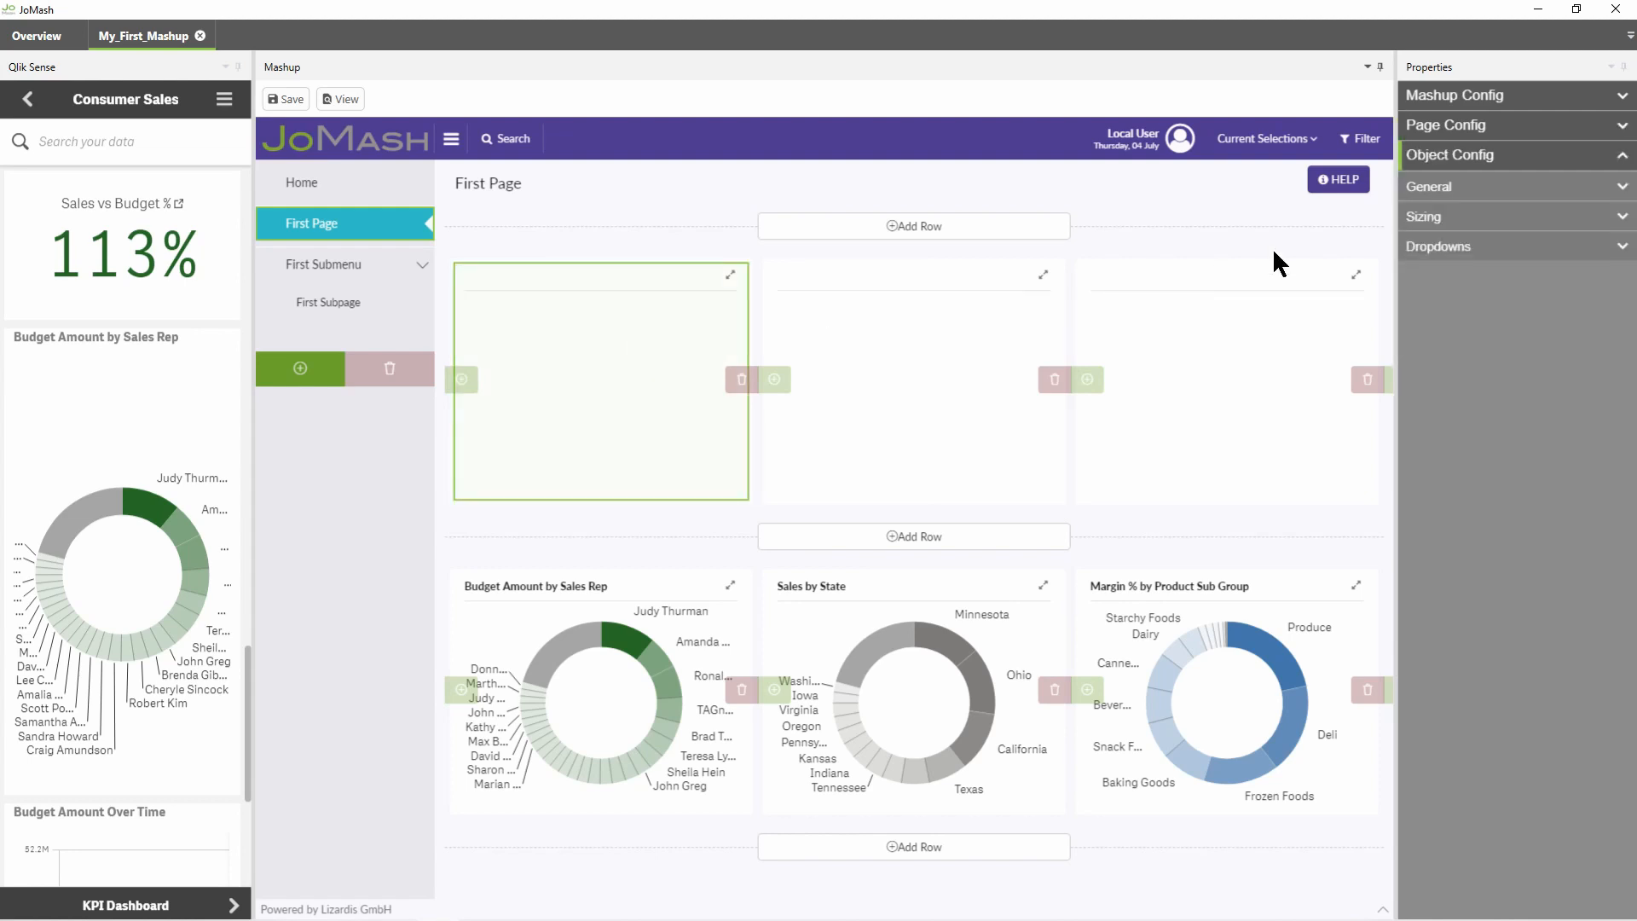
left_click(1467, 191)
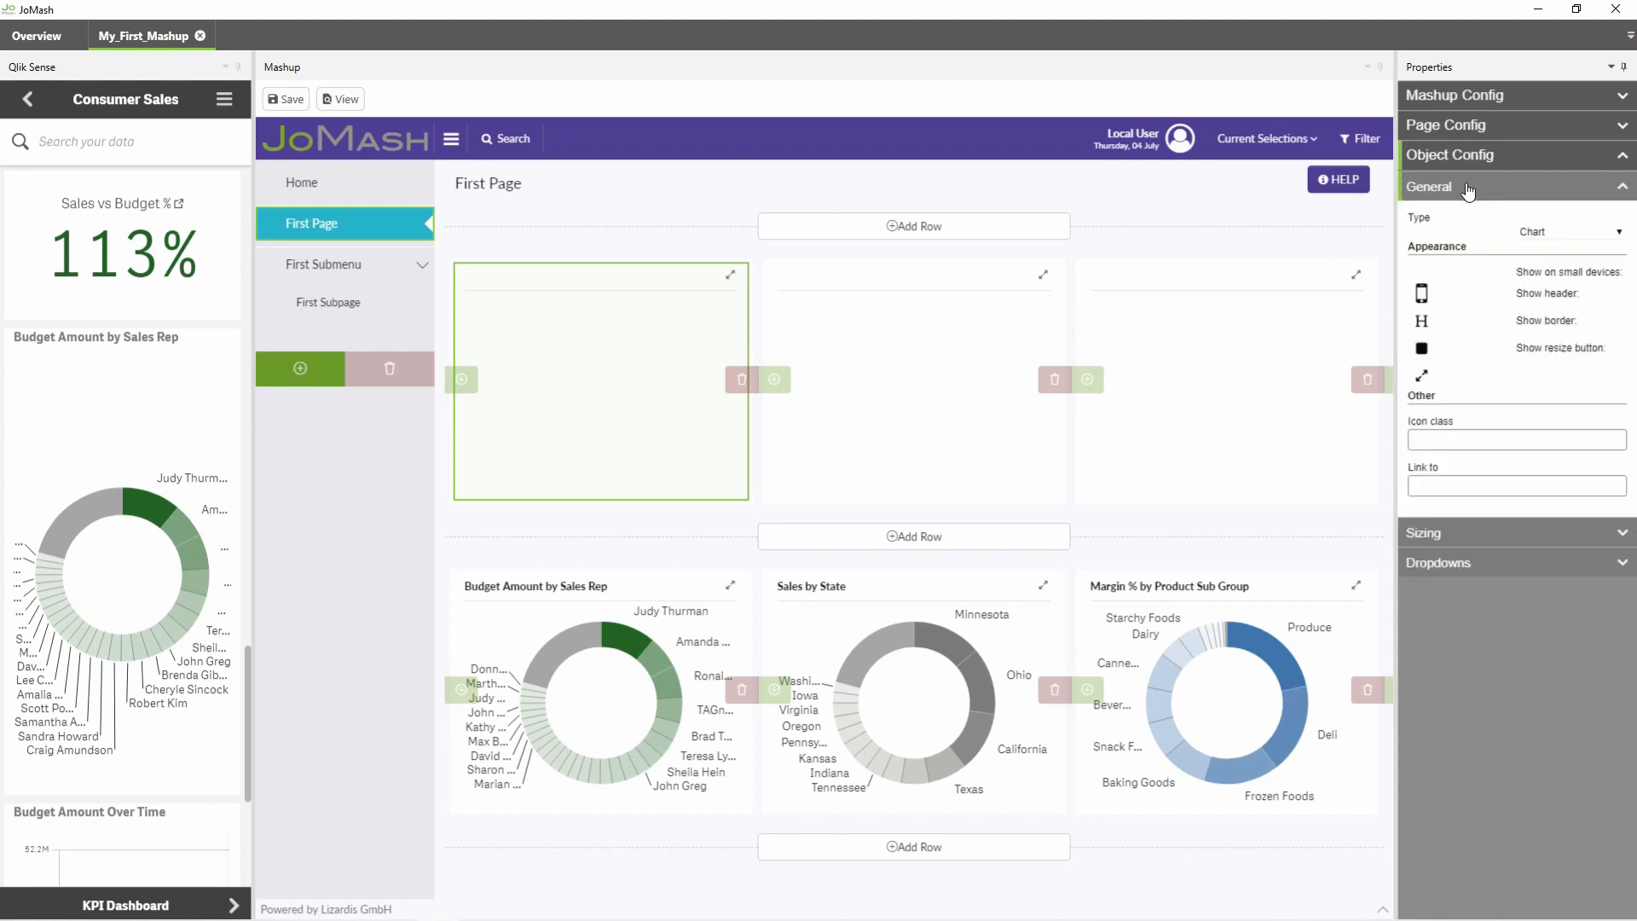
left_click(1579, 239)
left_click(1583, 260)
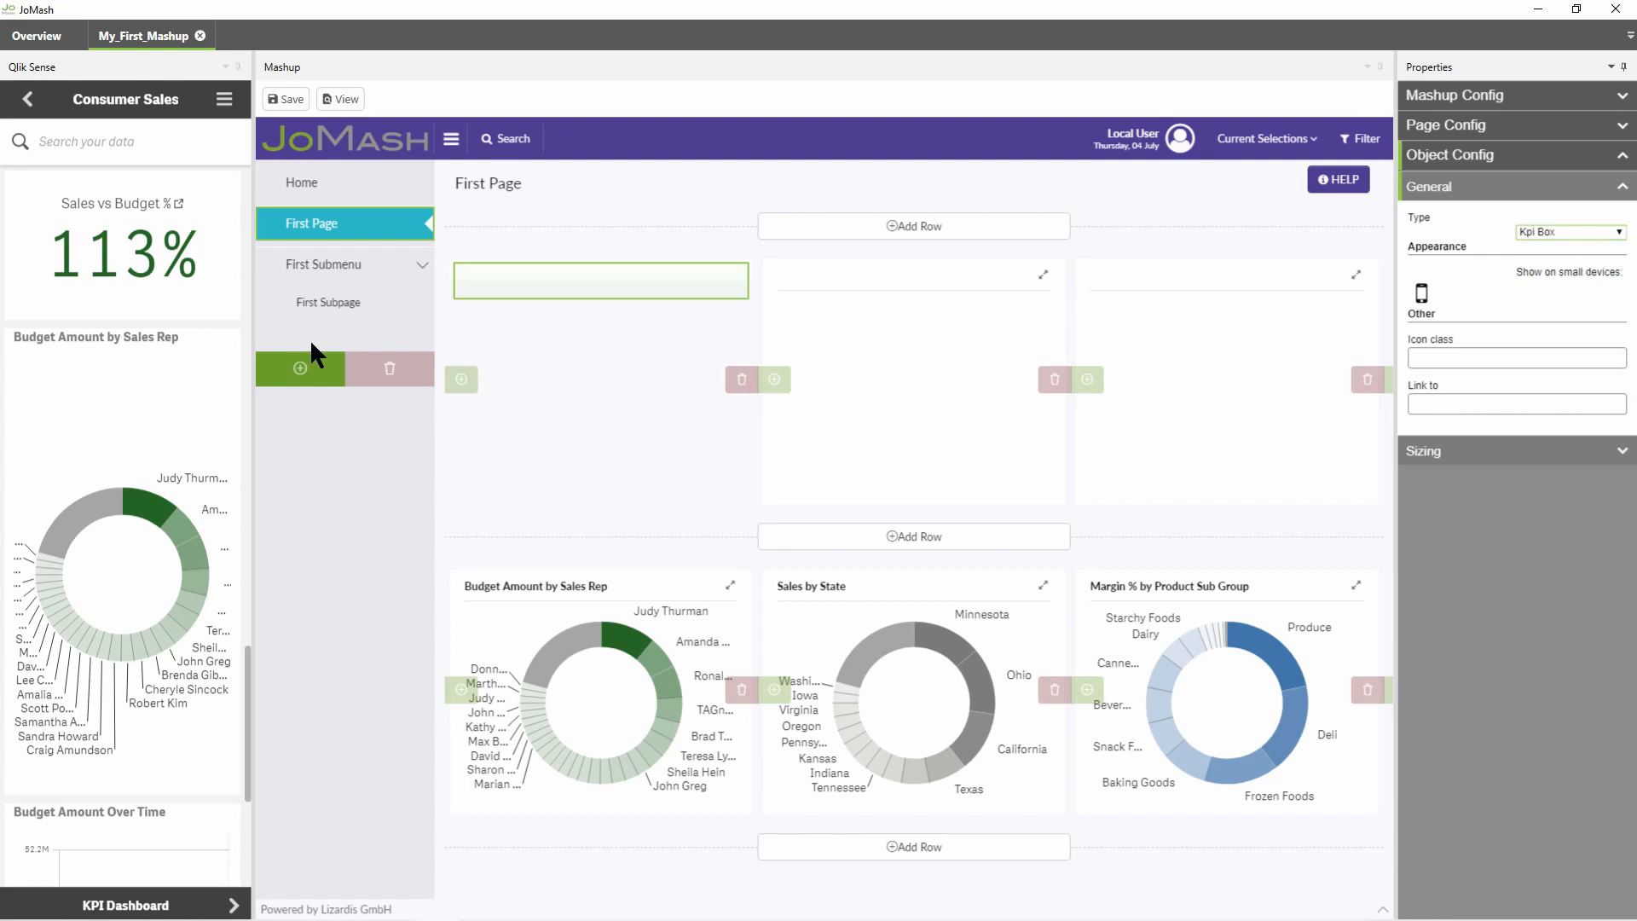
scroll(167, 339, "up", 15)
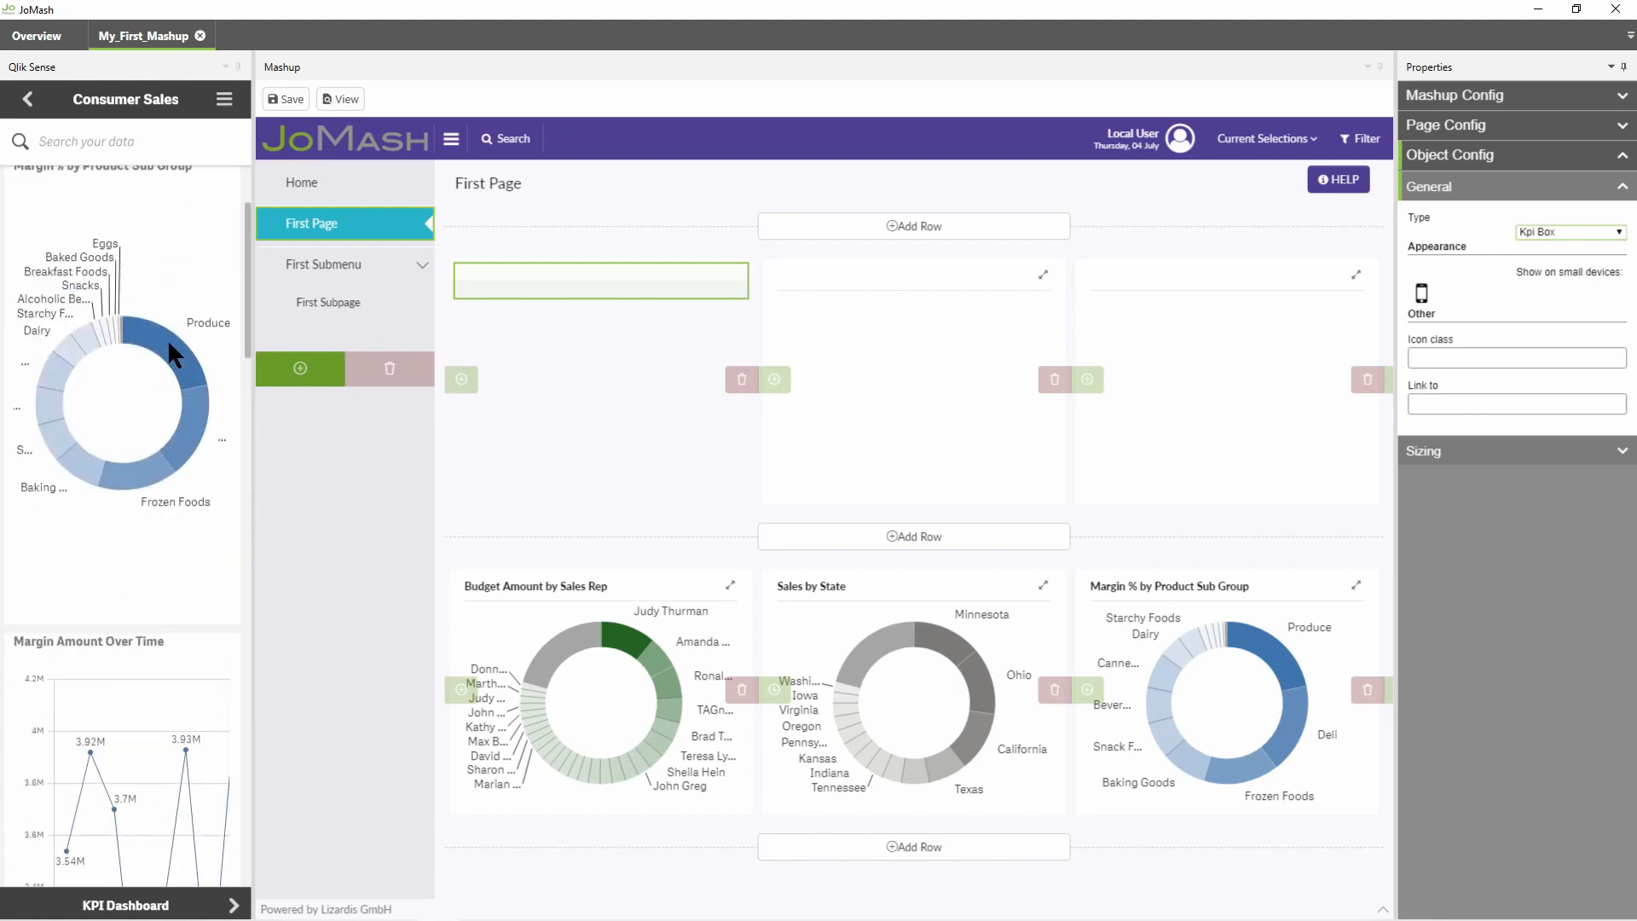
scroll(167, 340, "up", 2)
left_click_drag(141, 227, 608, 284)
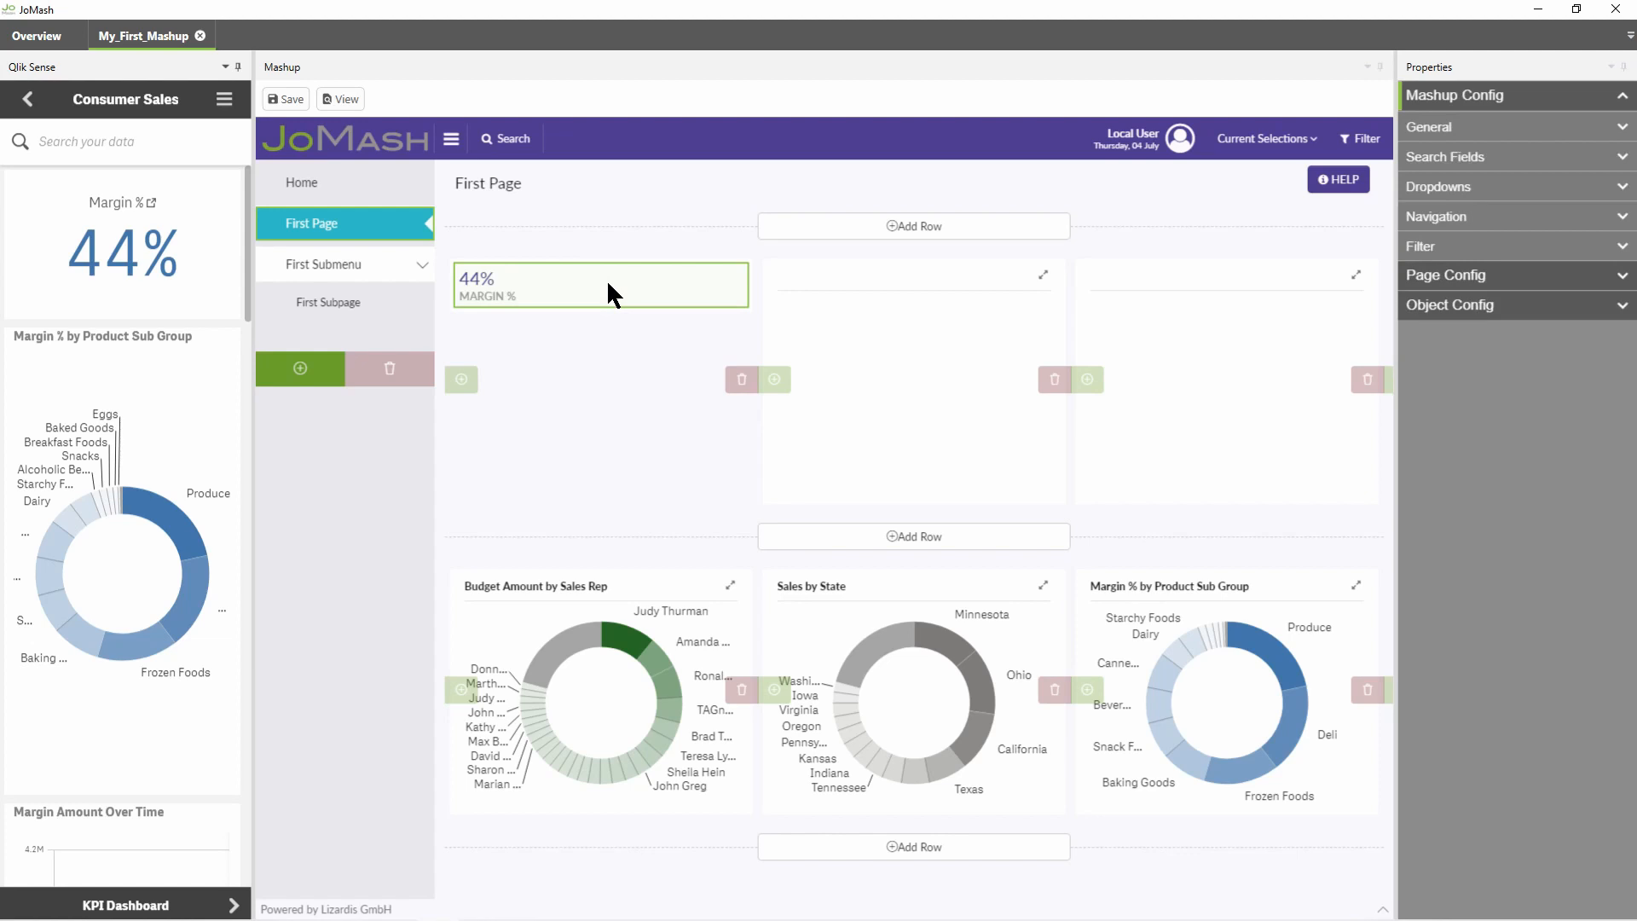
Step: Place the TY vs LY Sales KPI in the upper row's middle object and set its type to Kpi Box
scroll(163, 404, "down", 8)
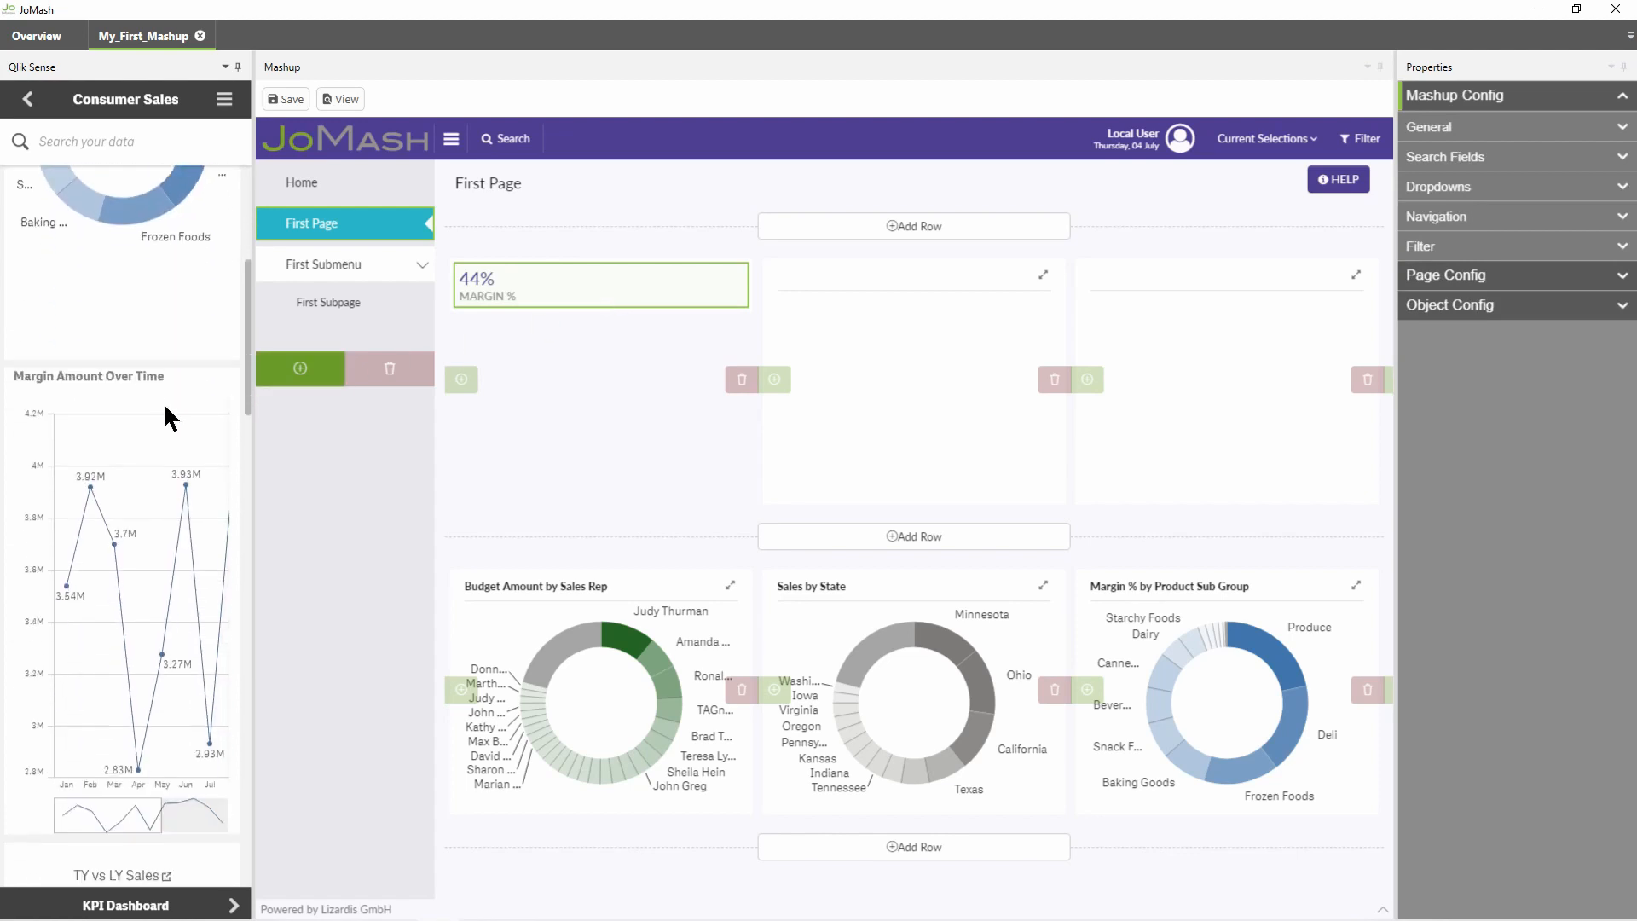
scroll(162, 401, "down", 2)
left_click_drag(146, 482, 913, 358)
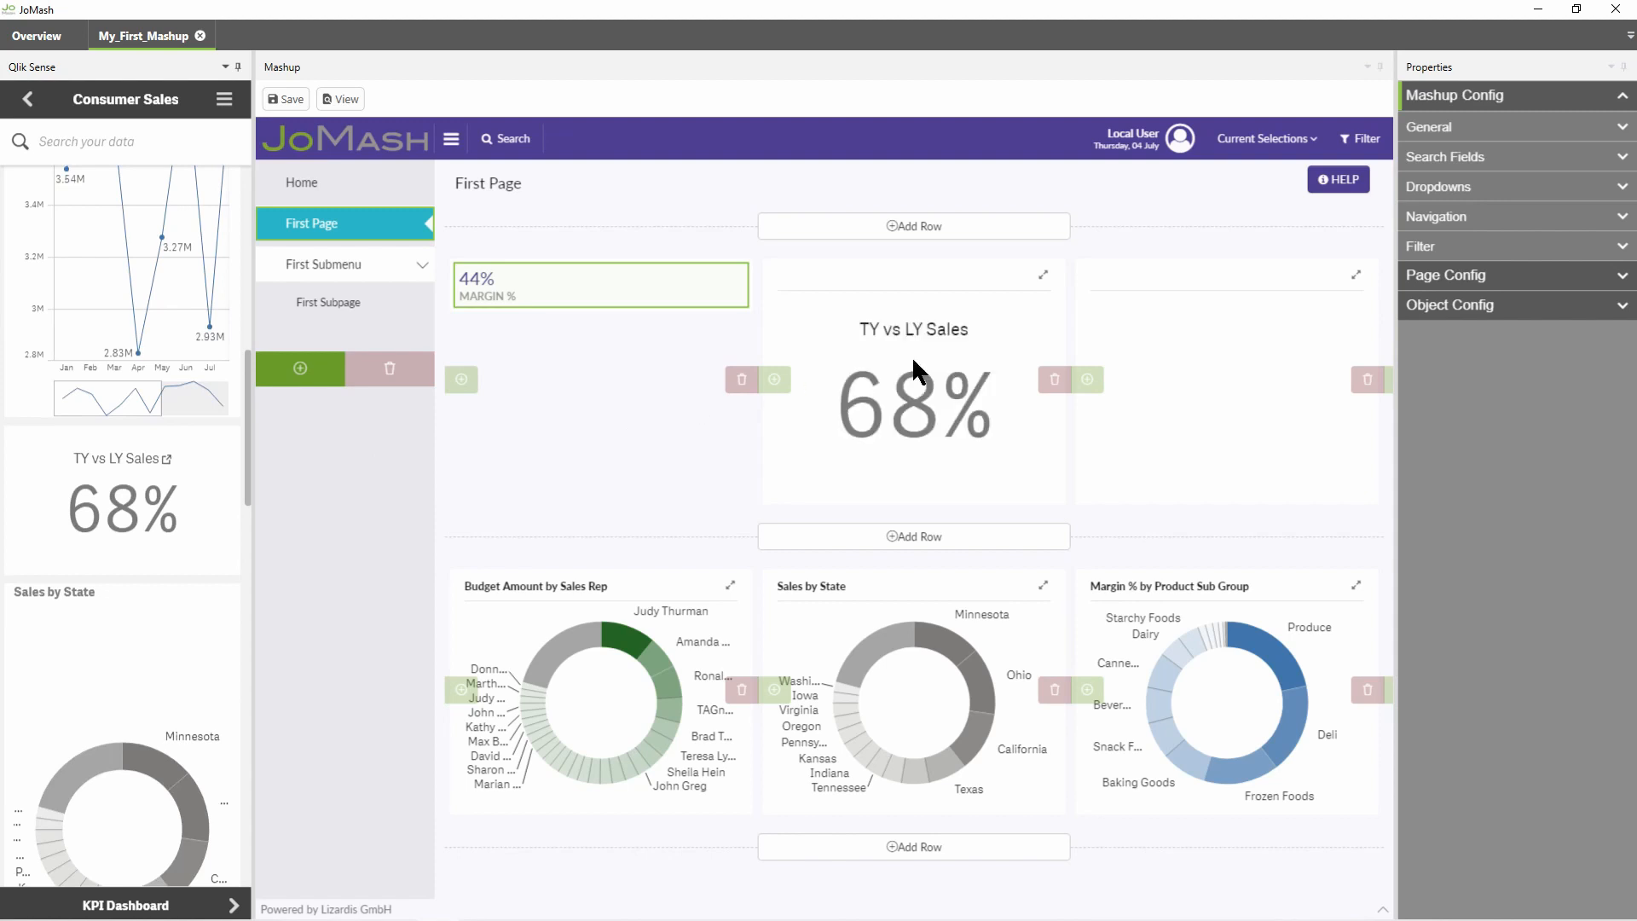
left_click(1025, 329)
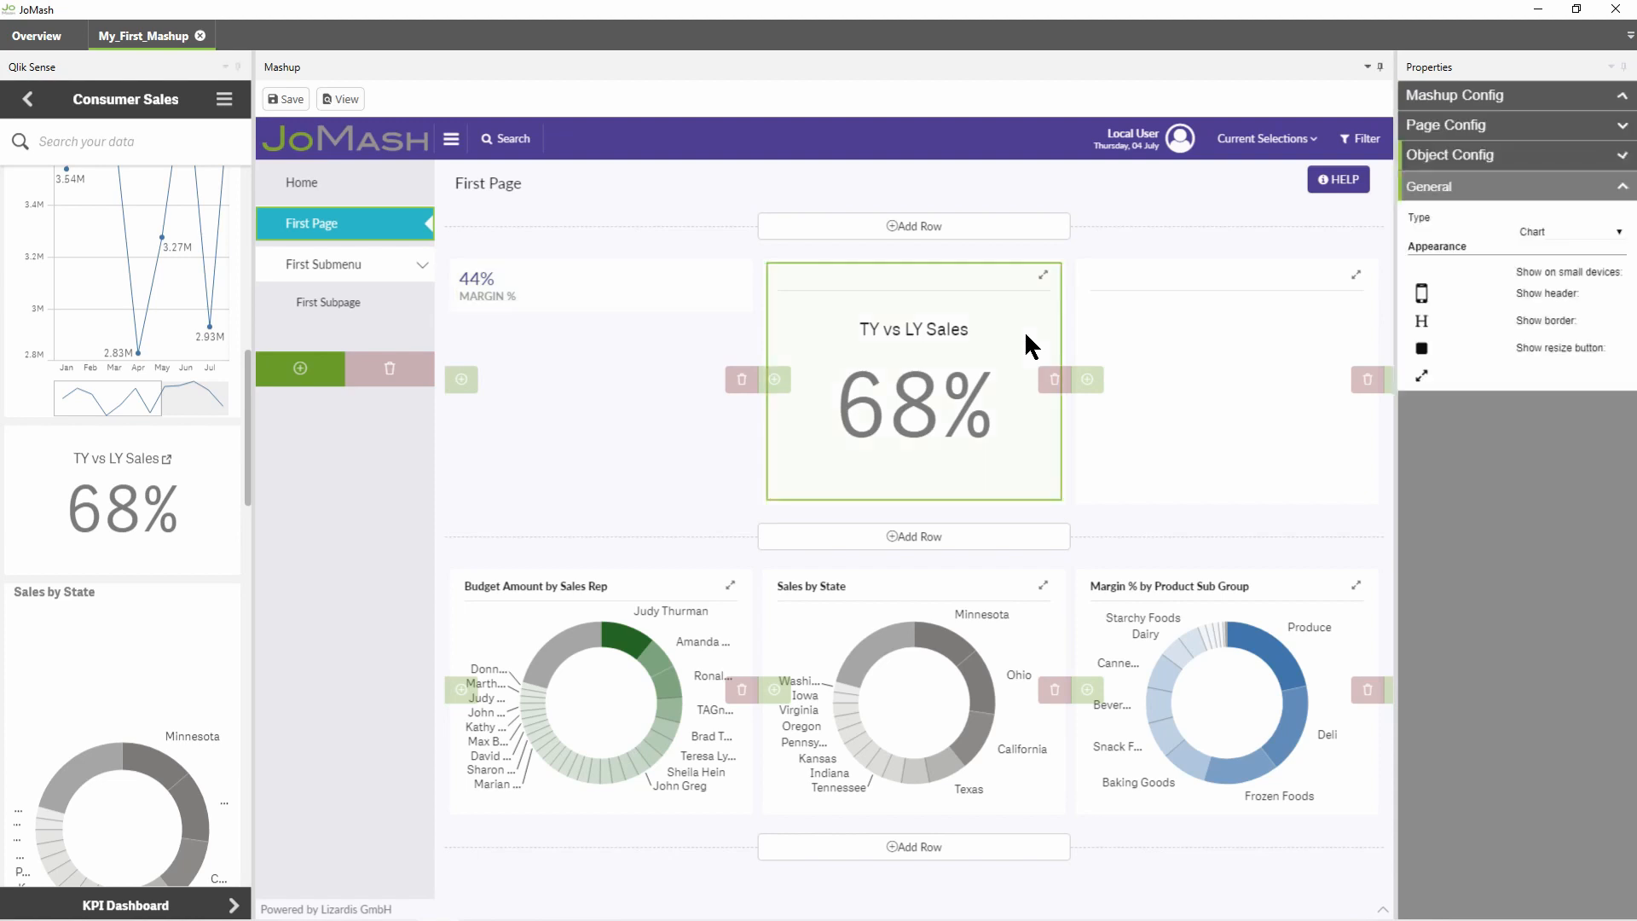
left_click(1568, 232)
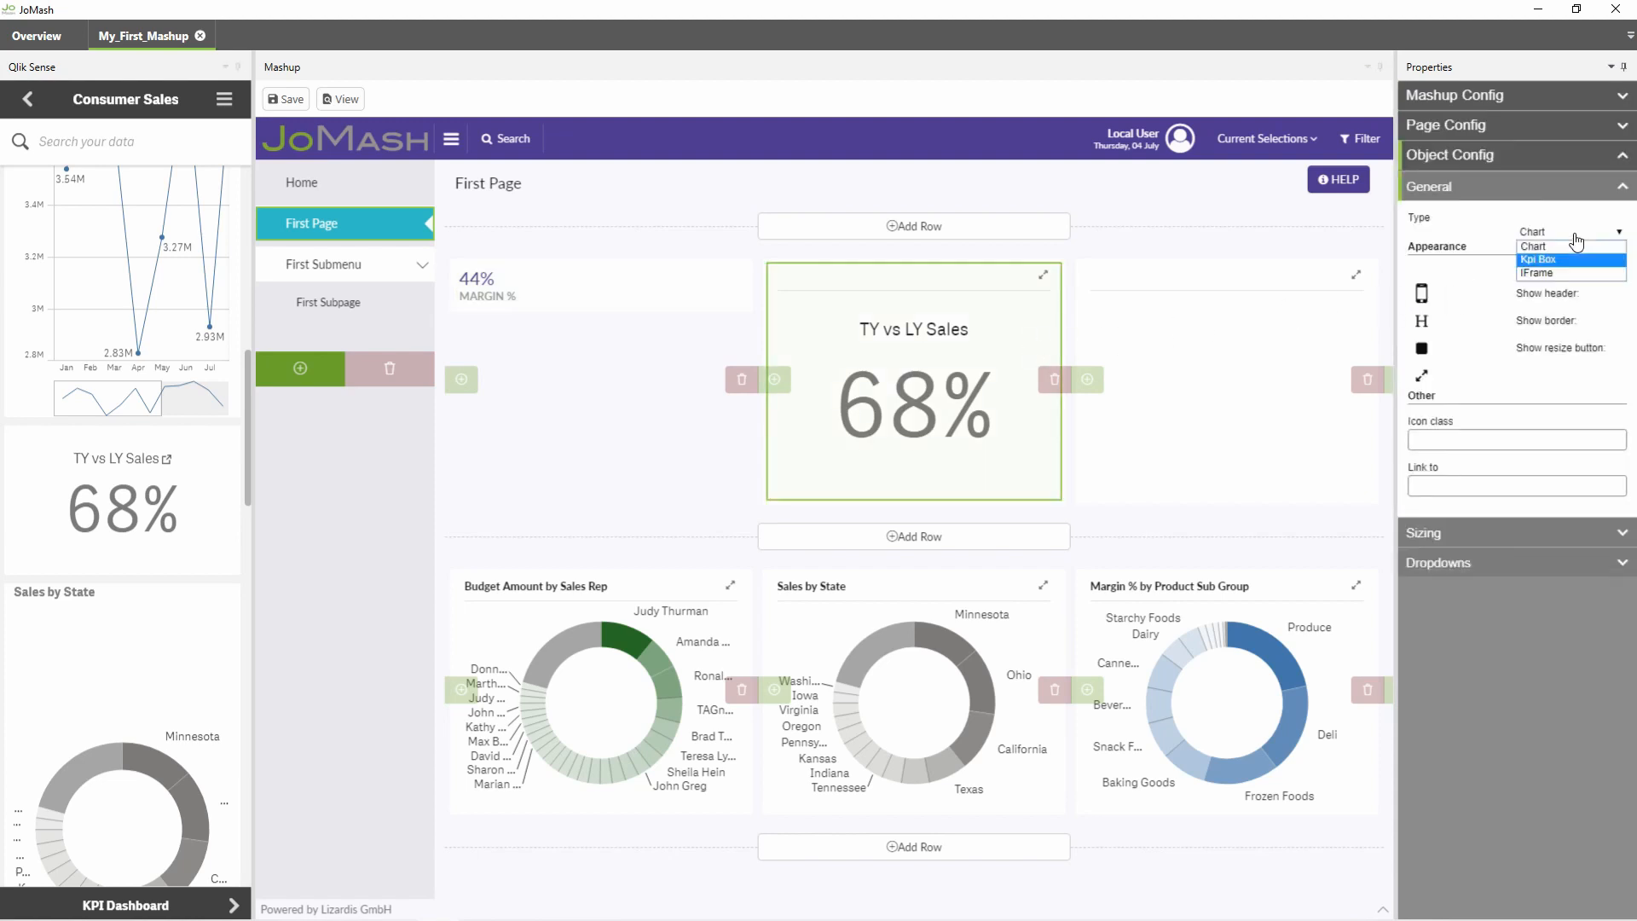
left_click(1573, 245)
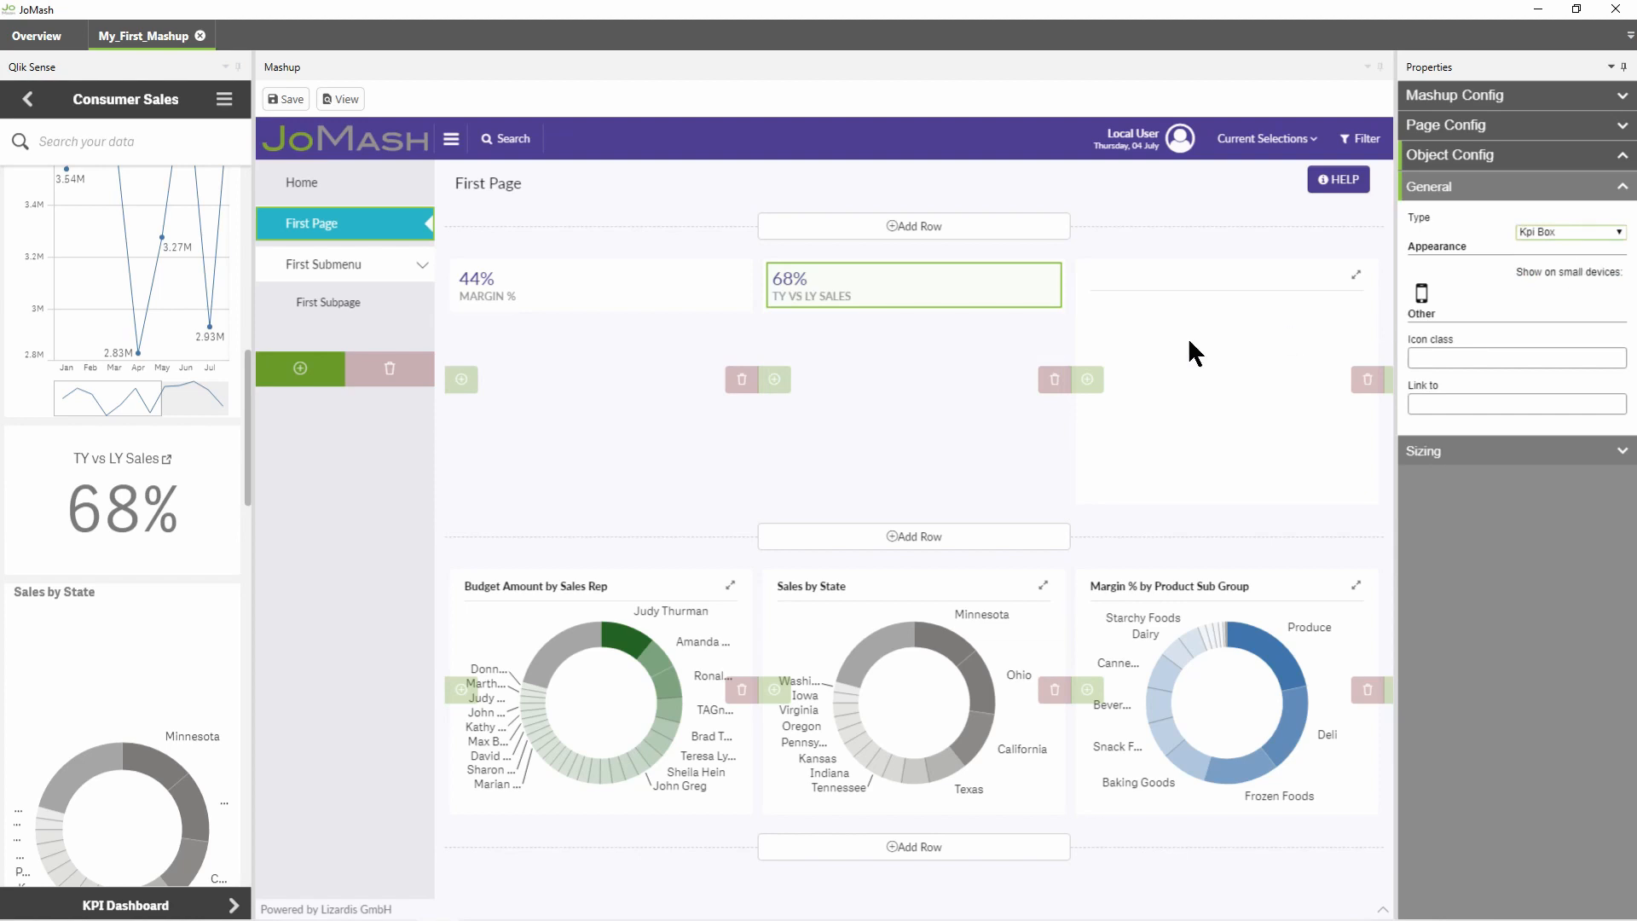
Step: Place the Sales vs Budget % KPI in the upper row's last object and set its type to Kpi Box
scroll(181, 485, "down", 10)
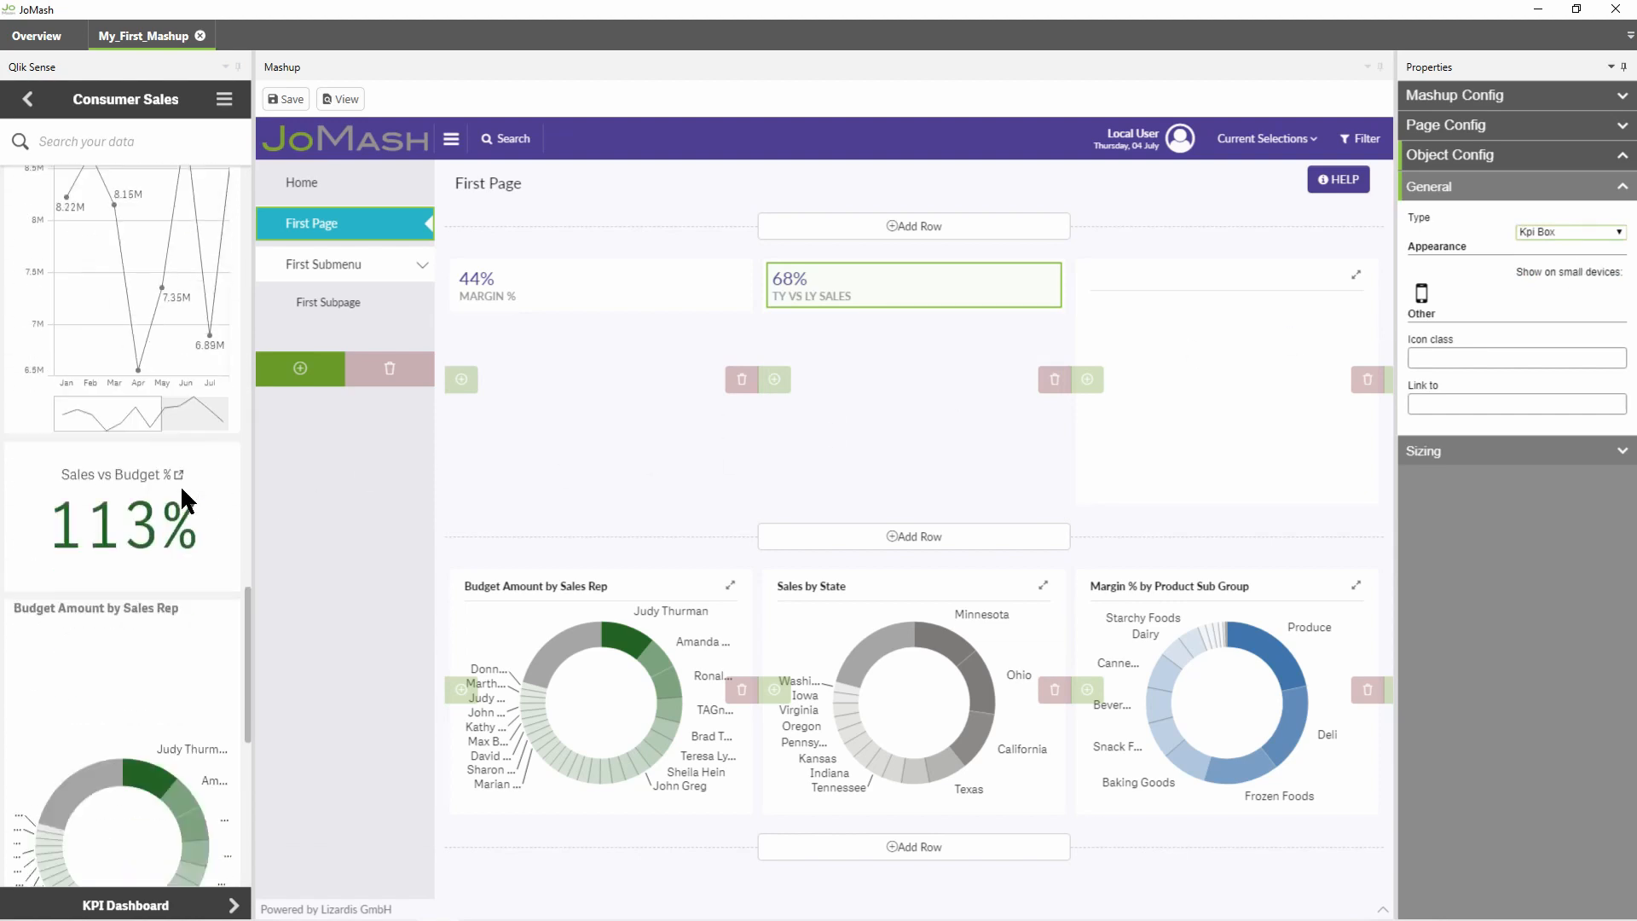
left_click_drag(180, 433, 1189, 350)
left_click(1191, 349)
left_click(1534, 231)
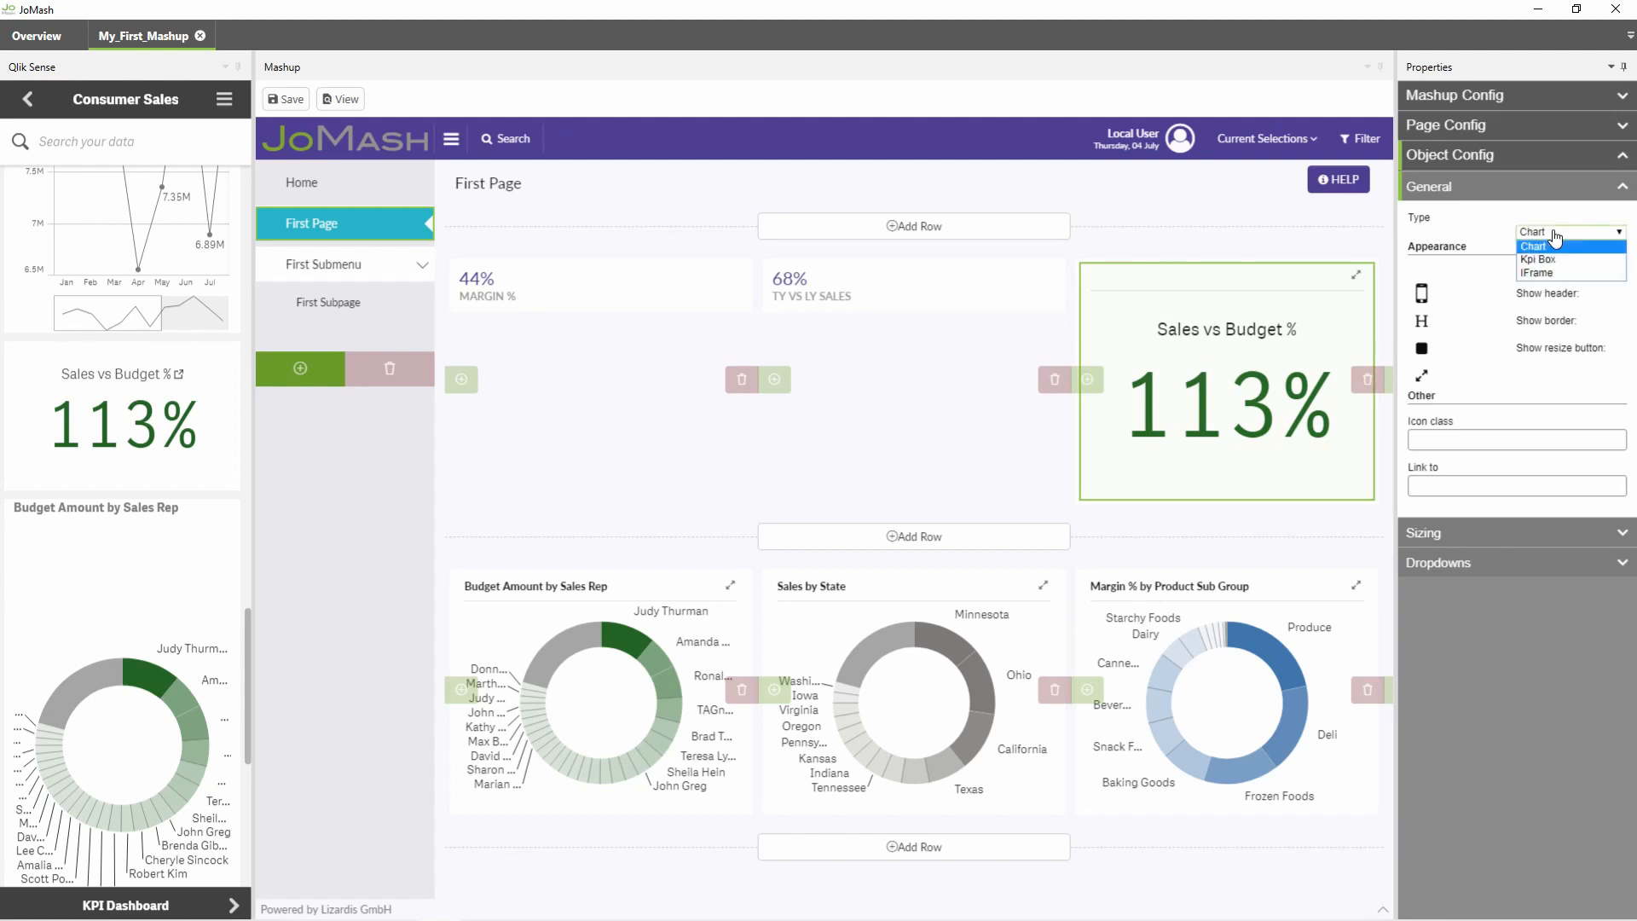
left_click(1556, 246)
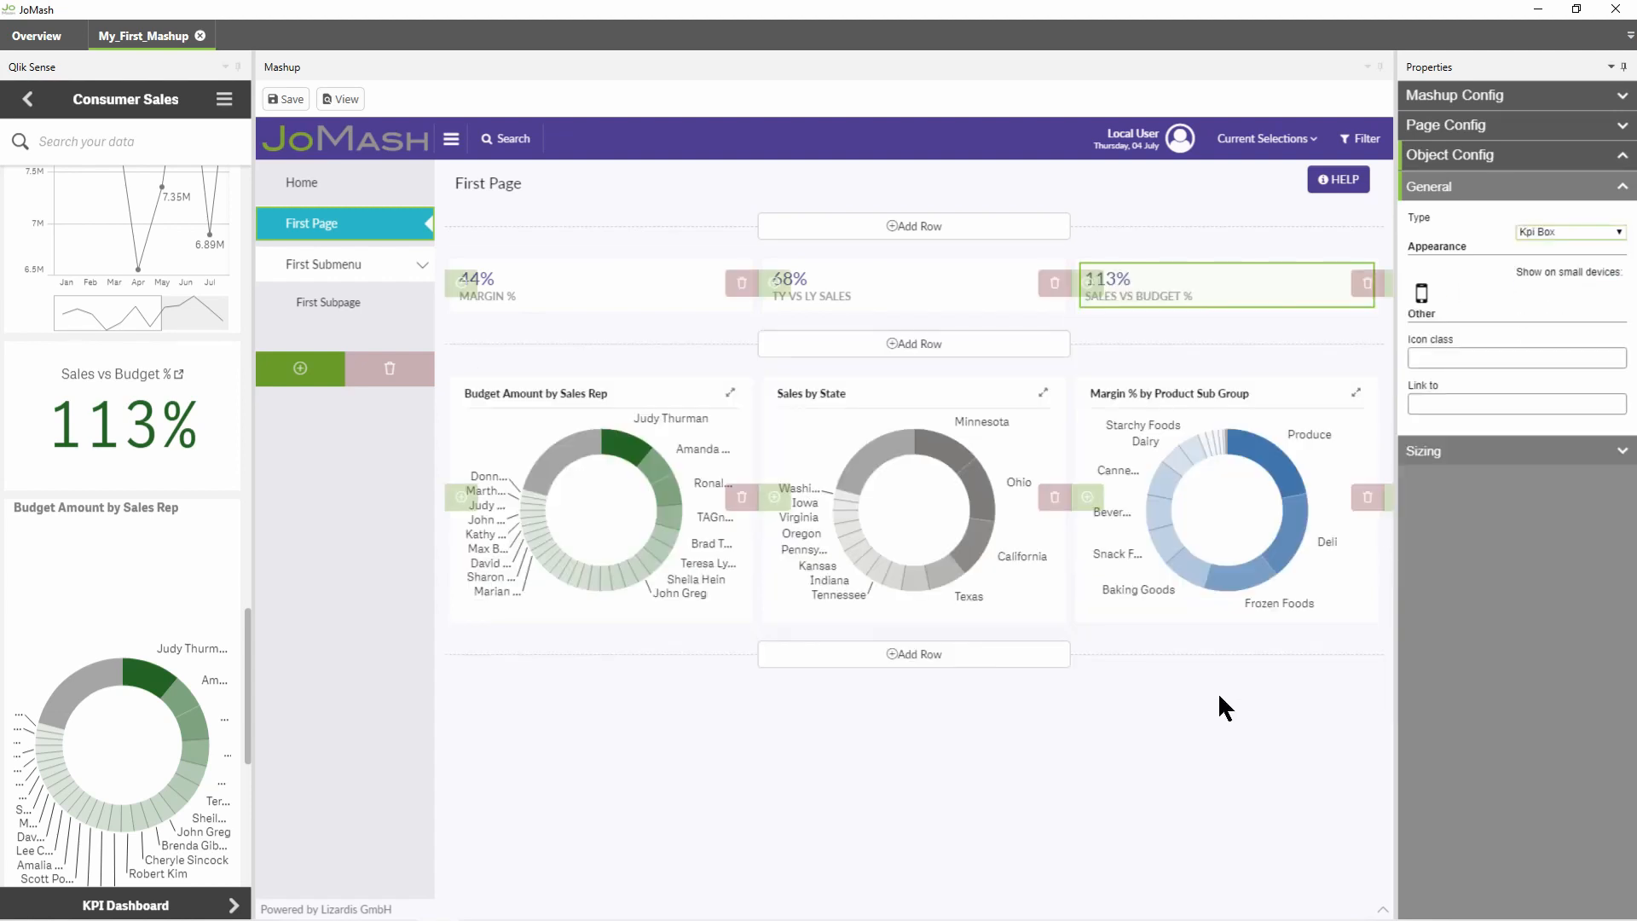
left_click(1123, 760)
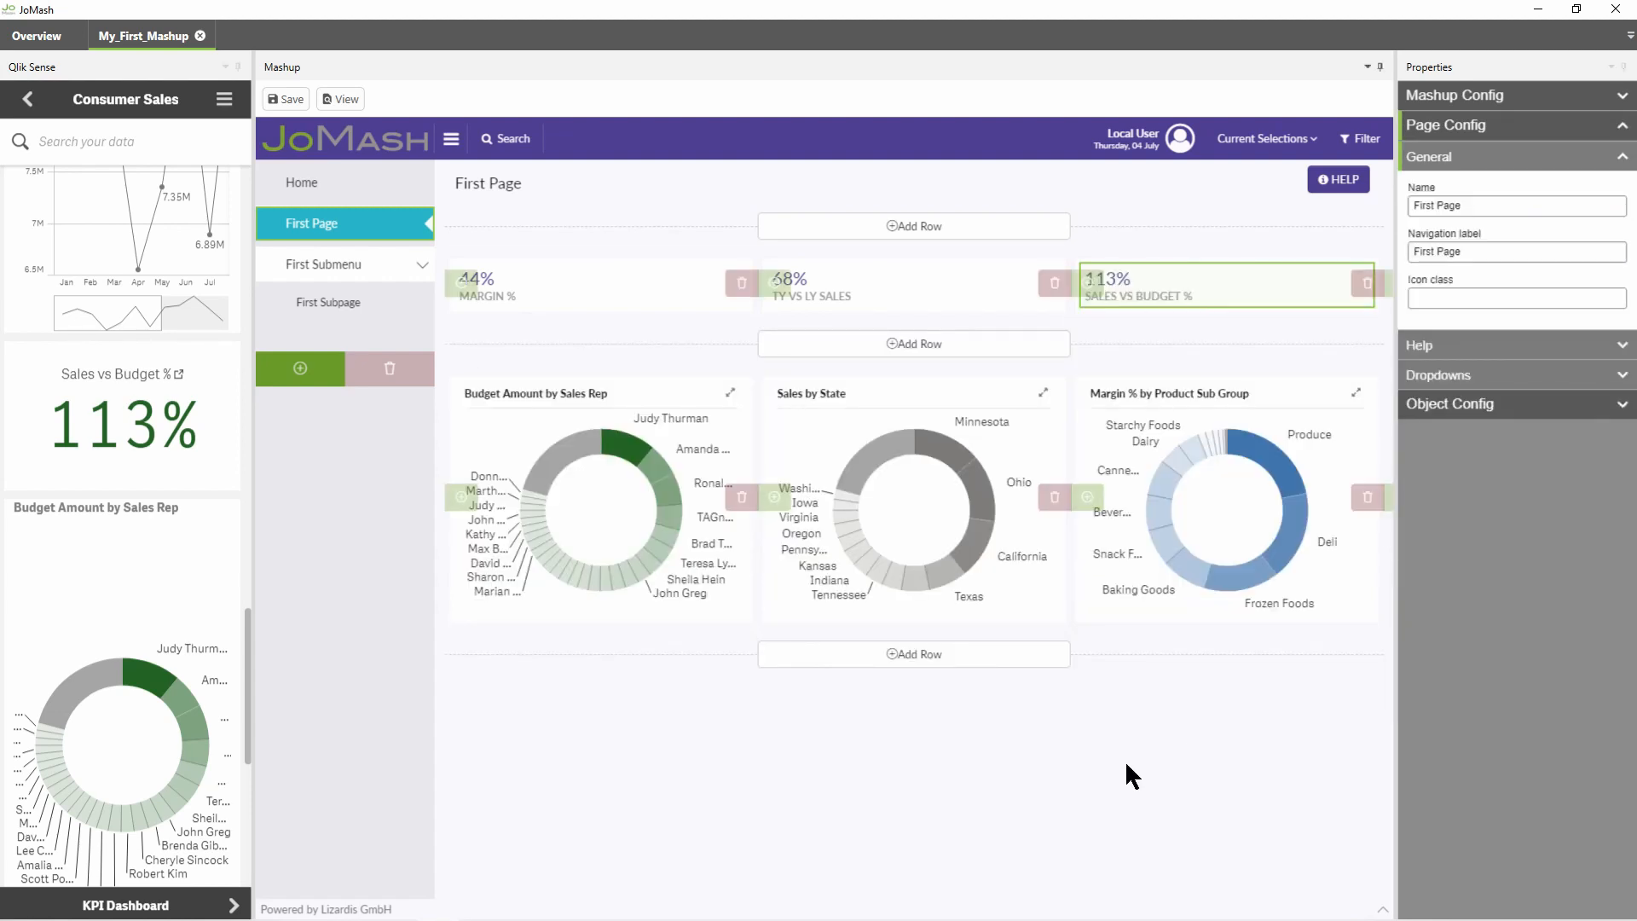
Step: Fill the empty object on First Subpage with the Sales Over Time chart from the Consumer Sales app
left_click(376, 309)
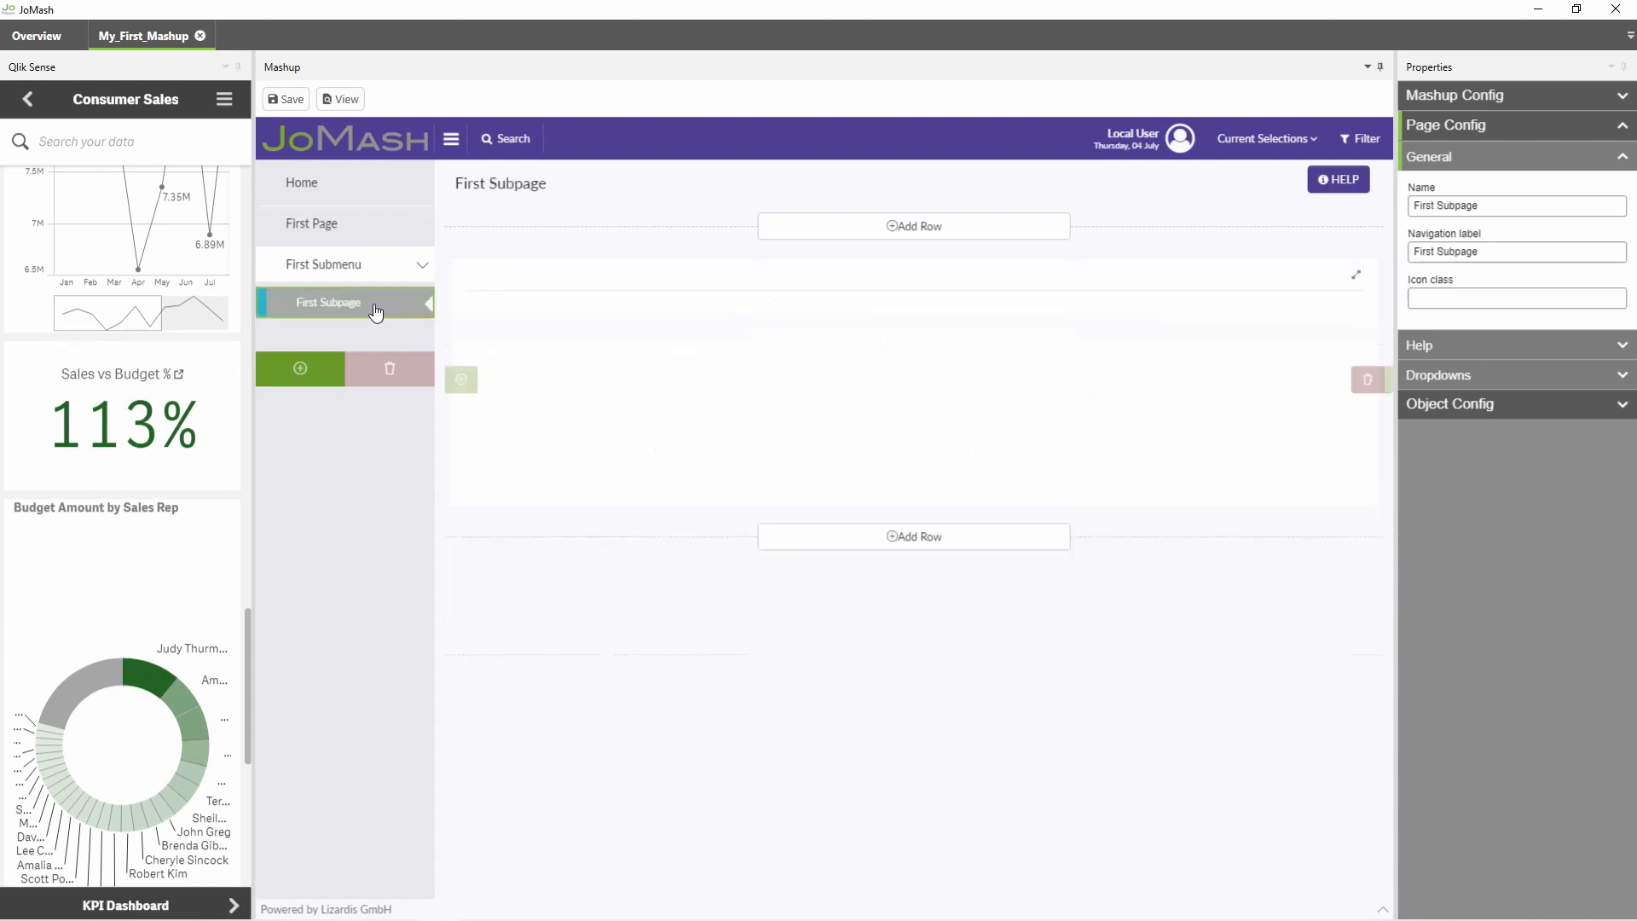
scroll(121, 483, "up", 5)
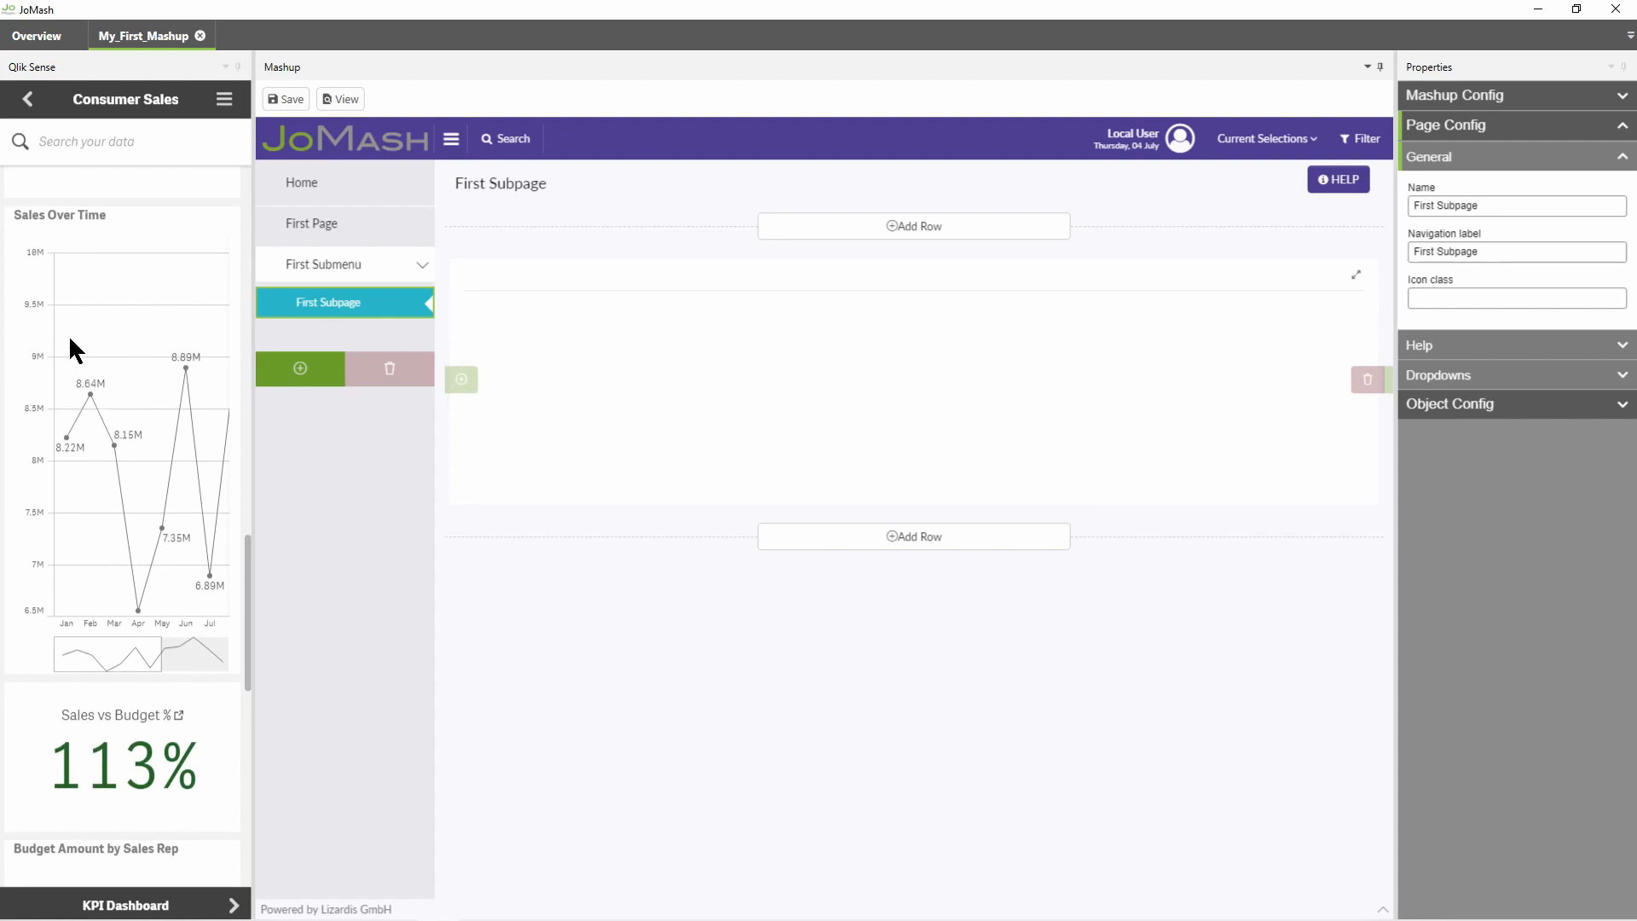
left_click_drag(68, 334, 769, 339)
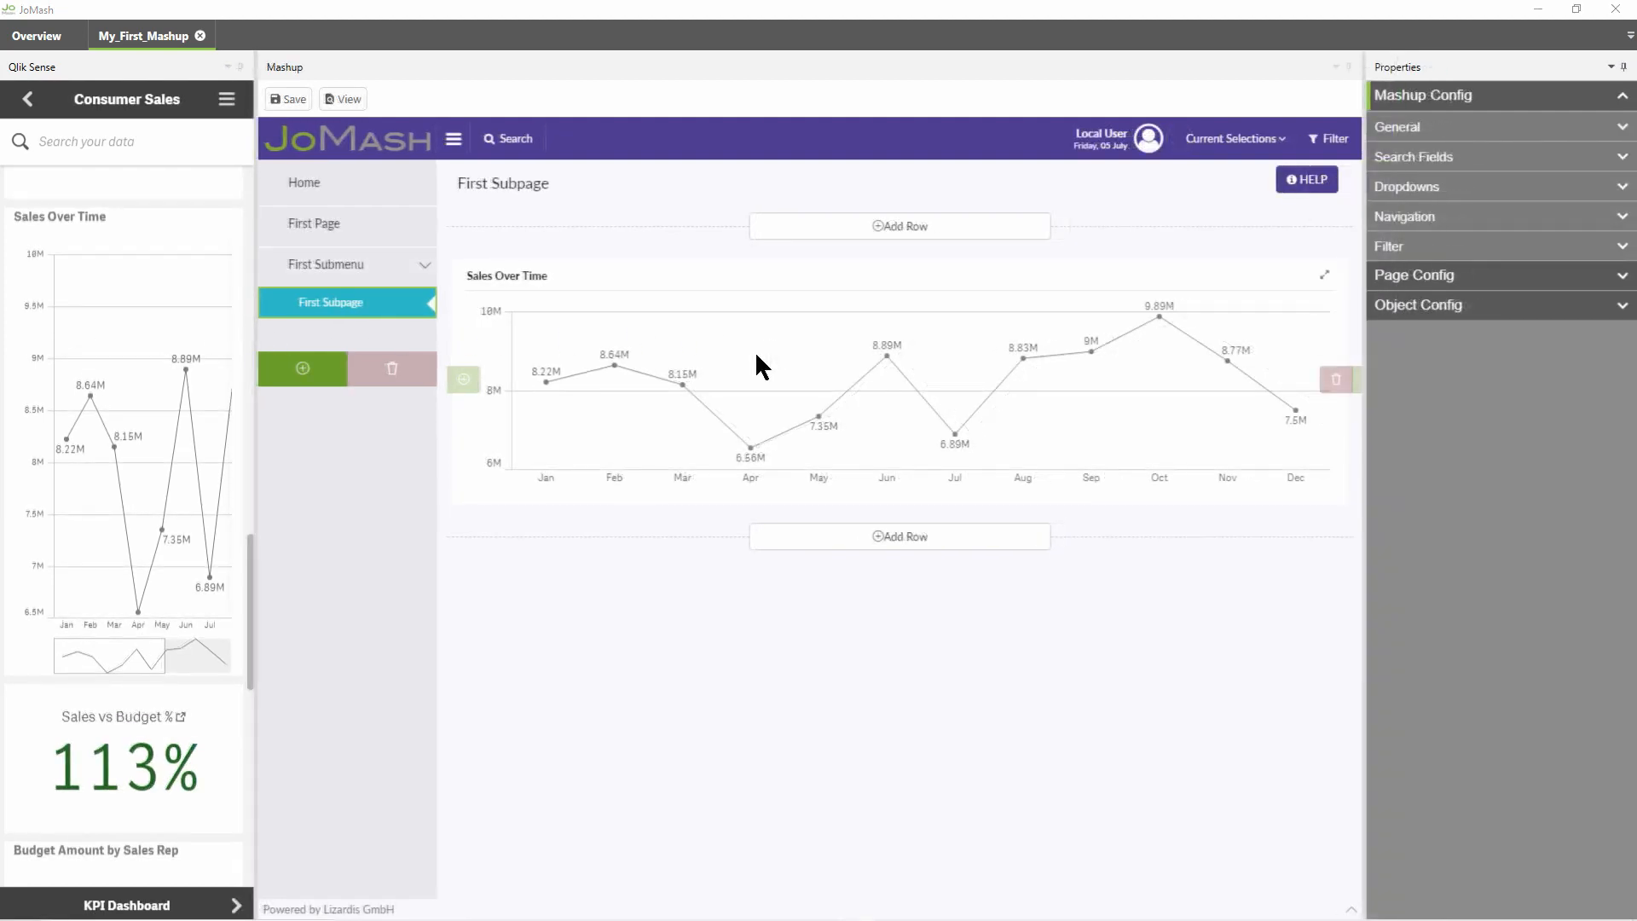
Step: Set the row height of the Sales Over Time chart on First Subpage to 600 px
left_click(756, 356)
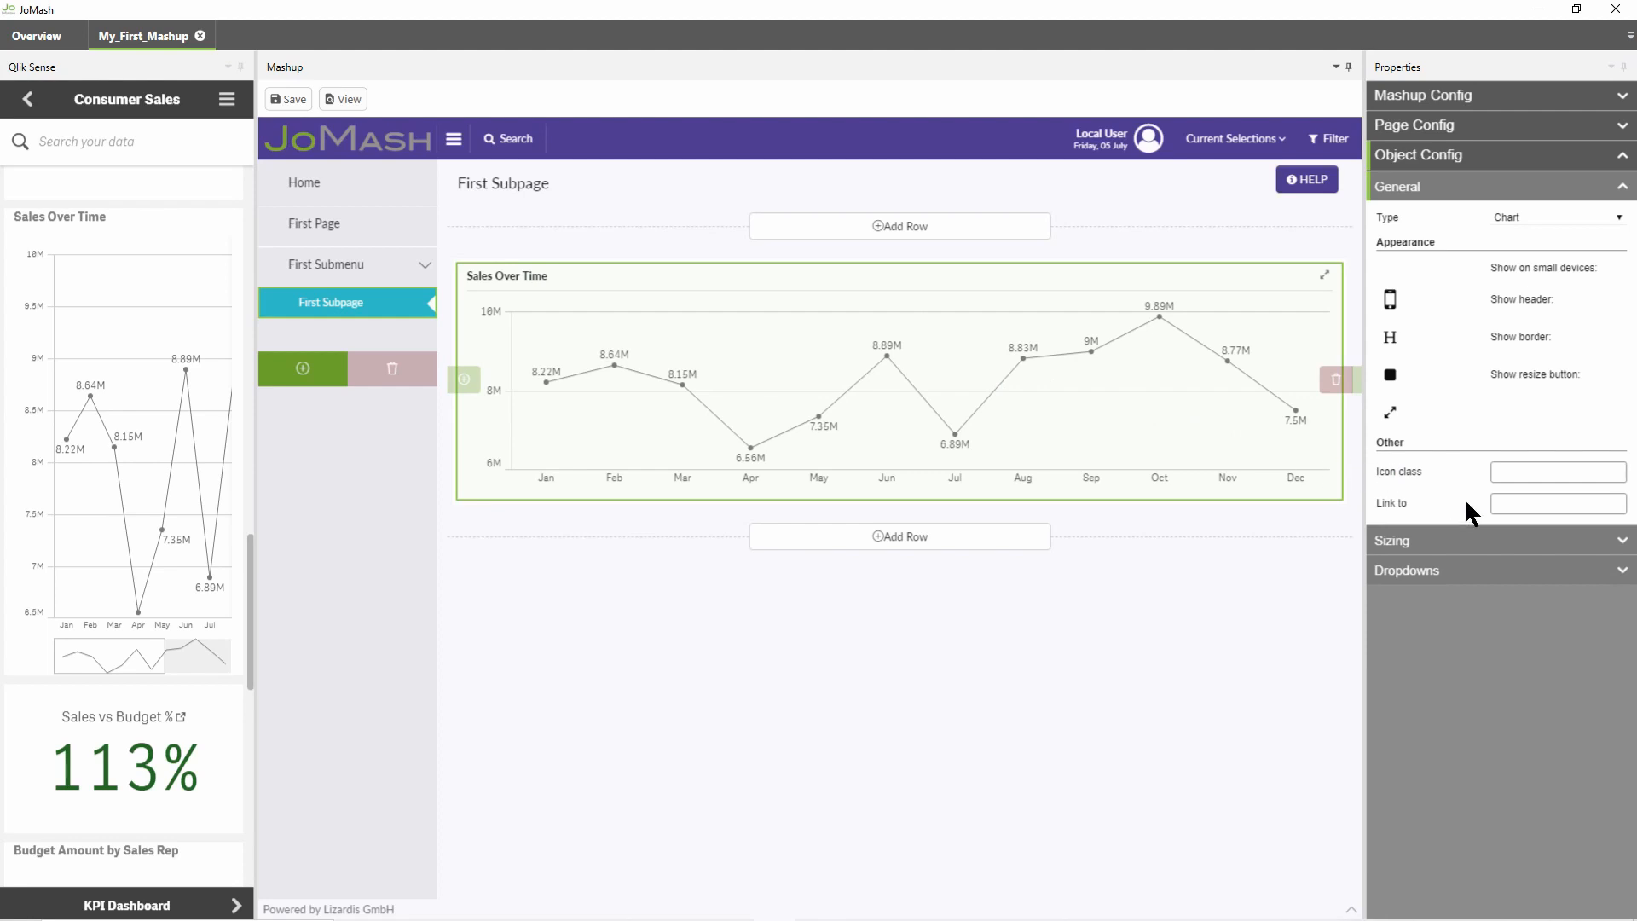
left_click(1624, 542)
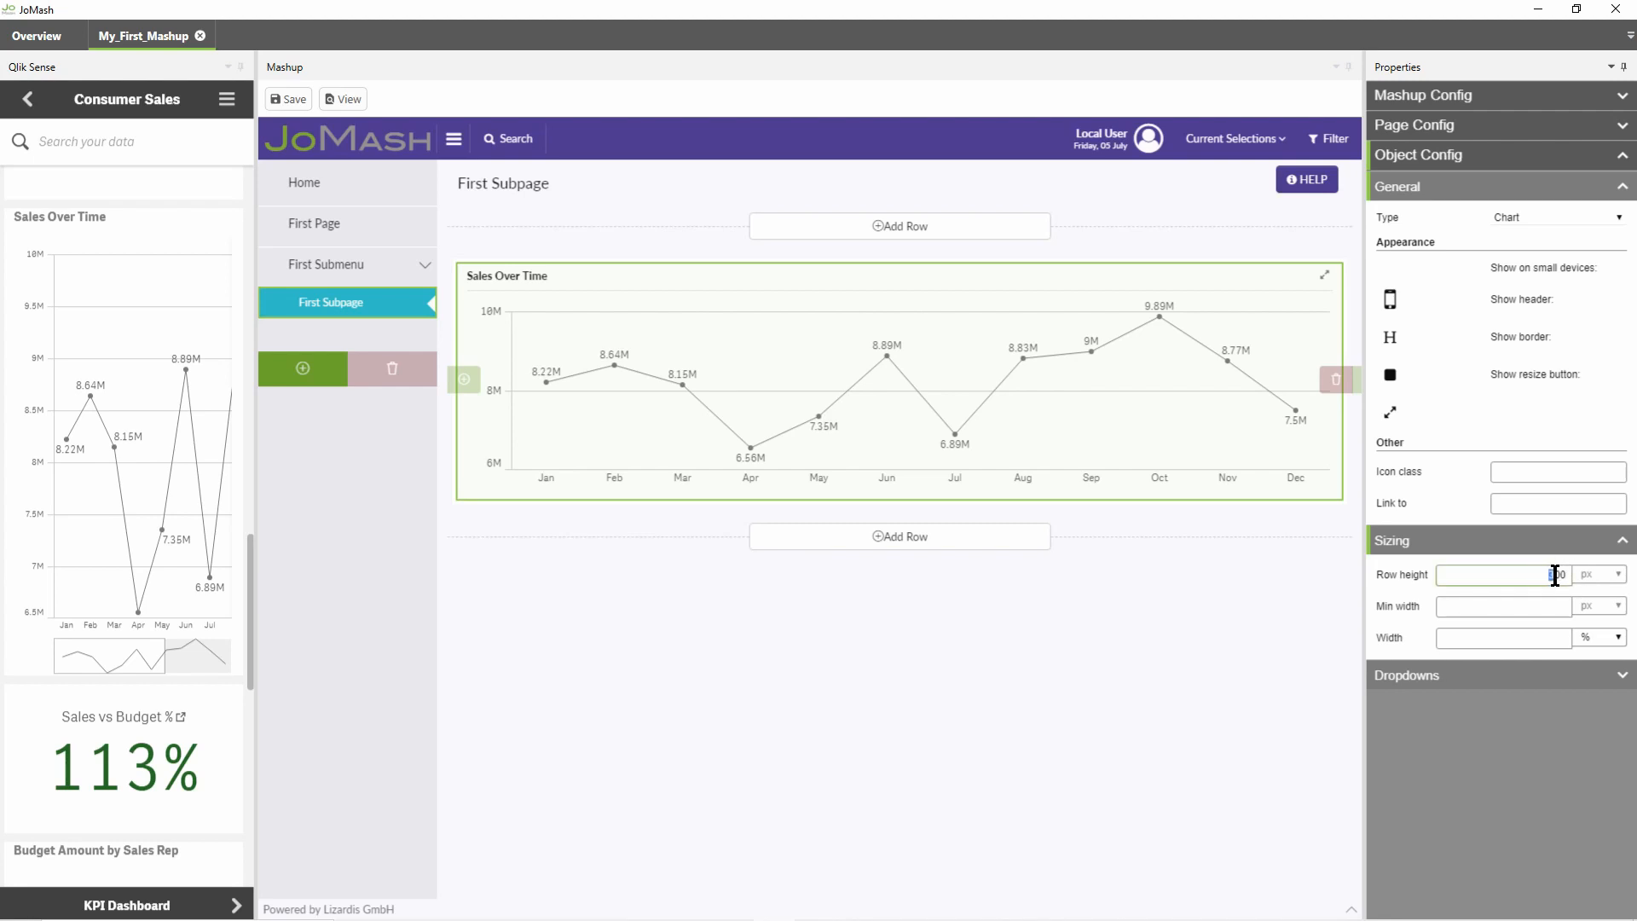
left_click_drag(1557, 575, 1528, 577)
type("6")
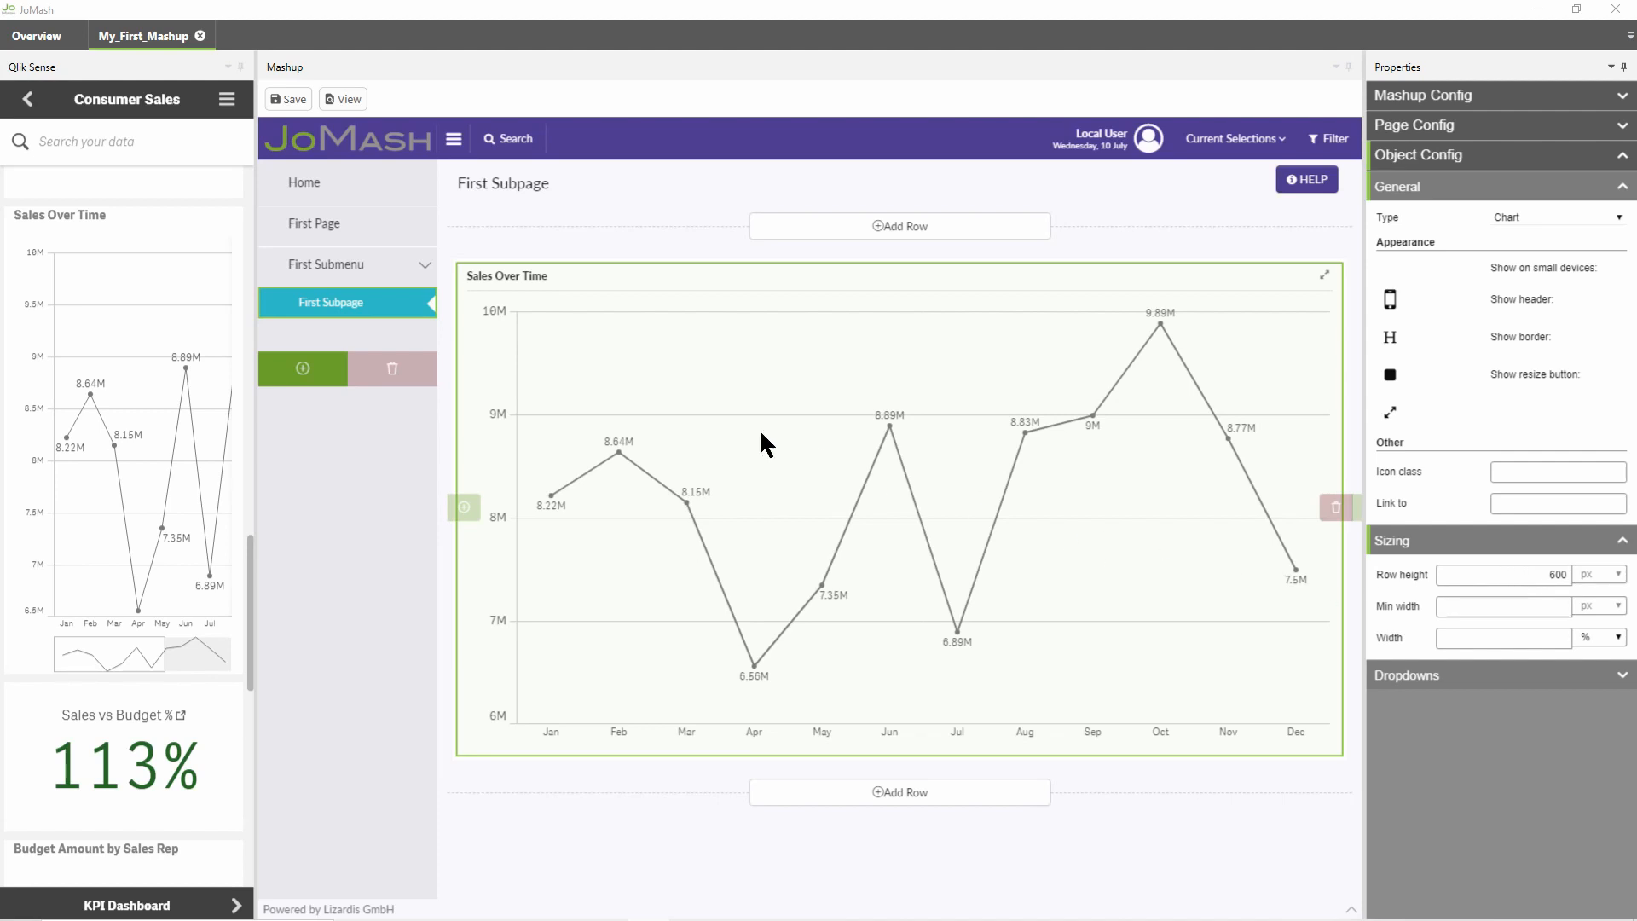
Step: Delete the Home page from the mashup's navigation and save the mashup
left_click_drag(357, 191, 402, 381)
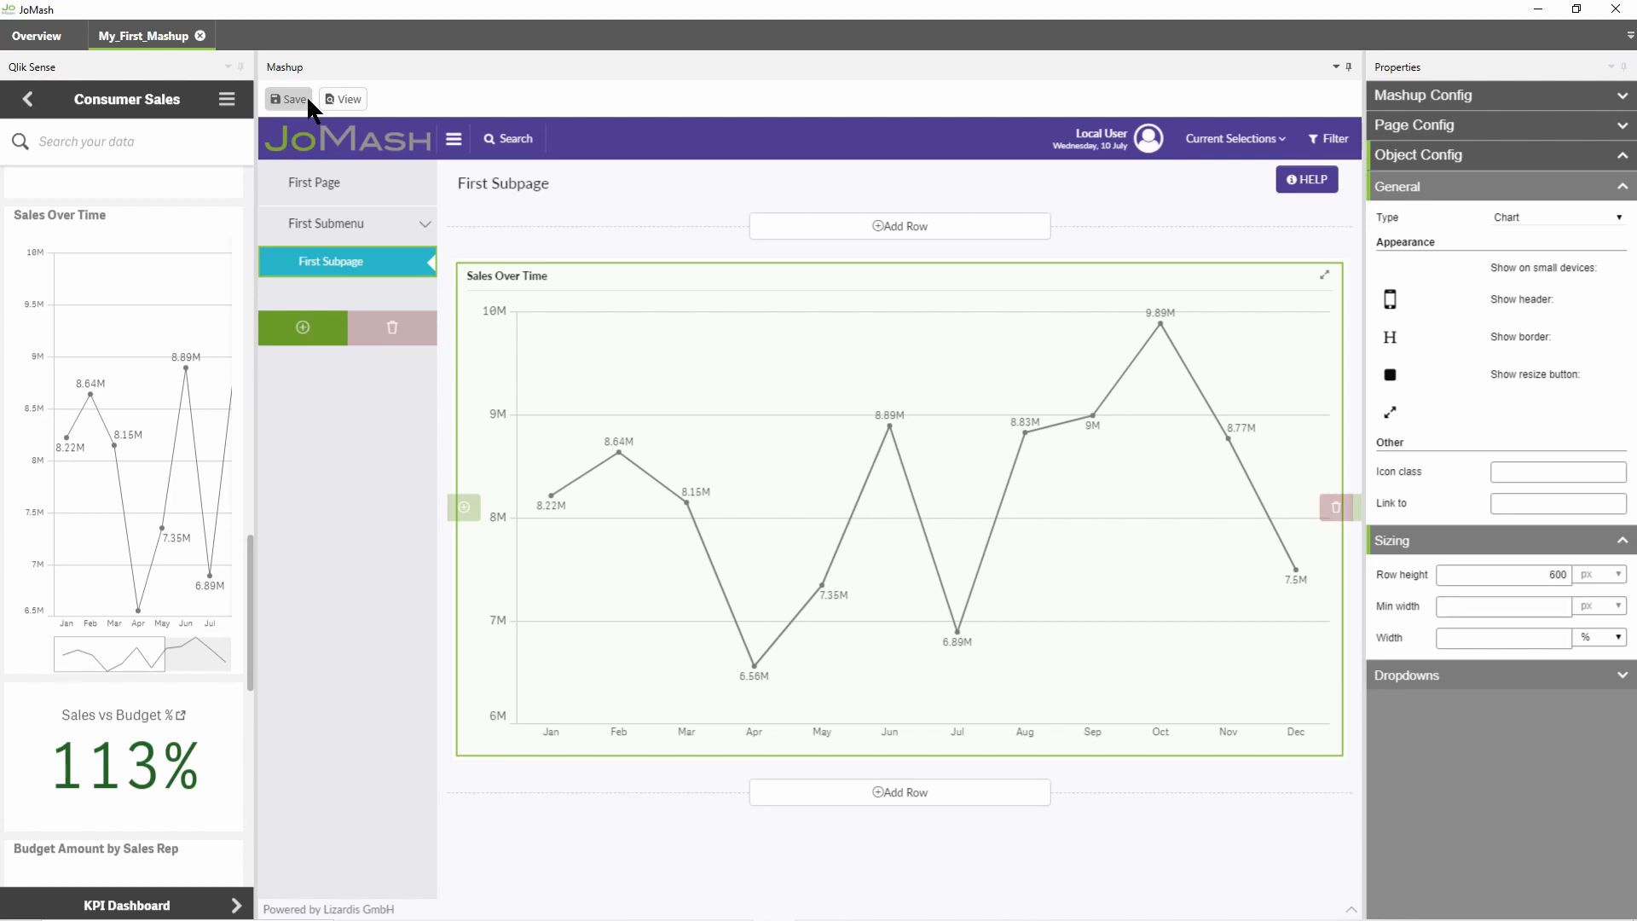
Step: View the finished mashup in the browser, checking First Page and collapsing and expanding First Submenu
left_click(361, 99)
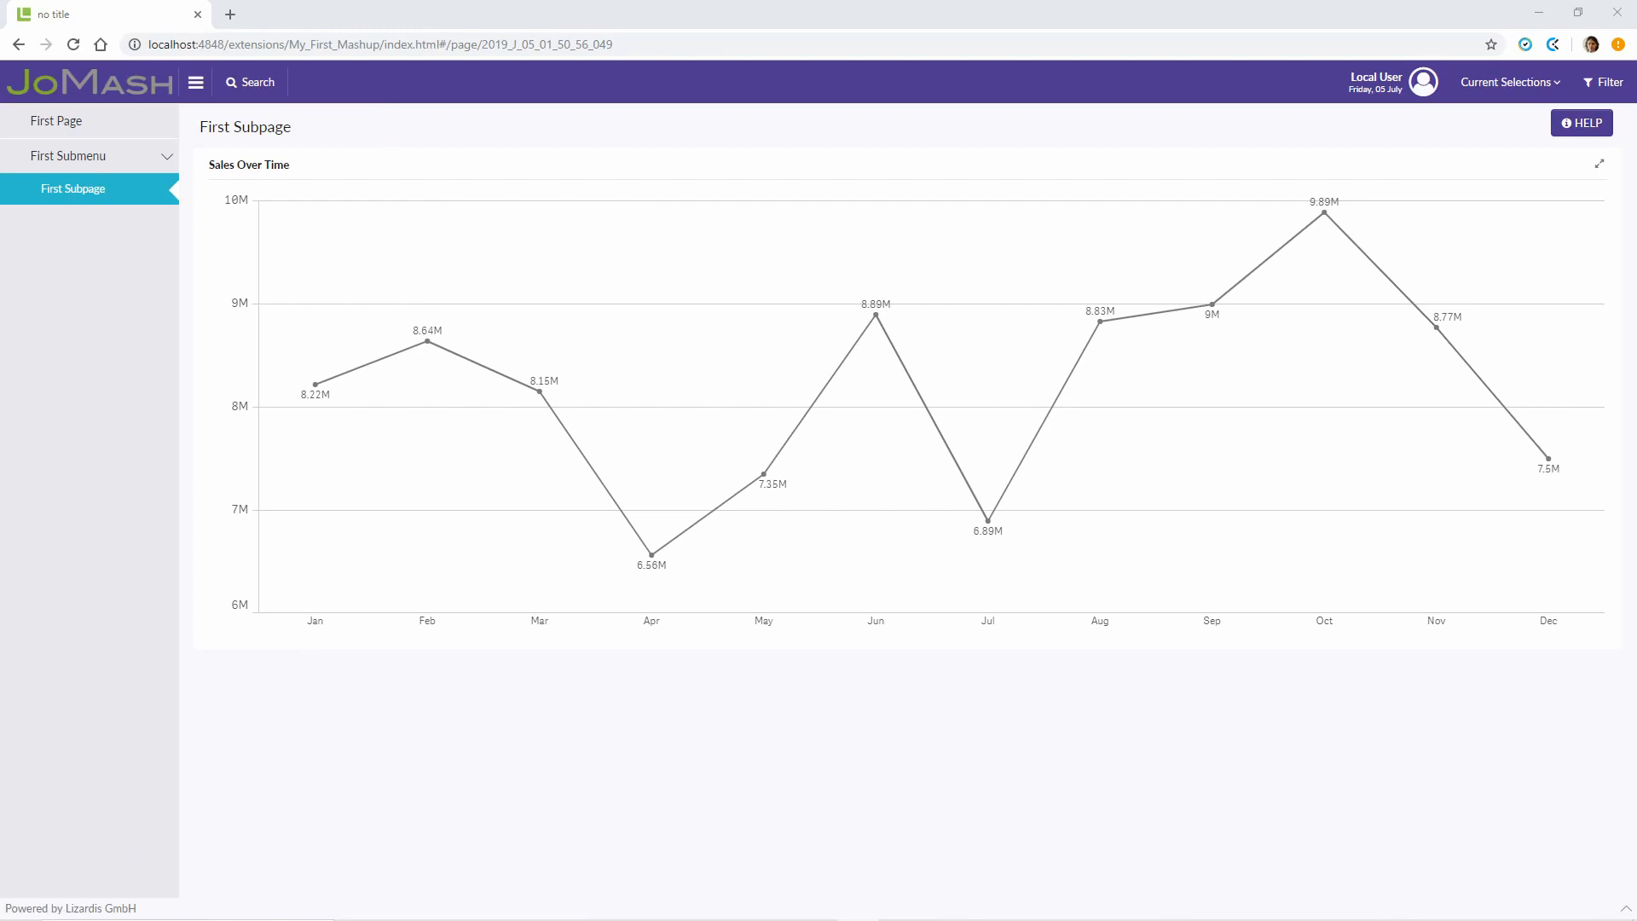
left_click(101, 124)
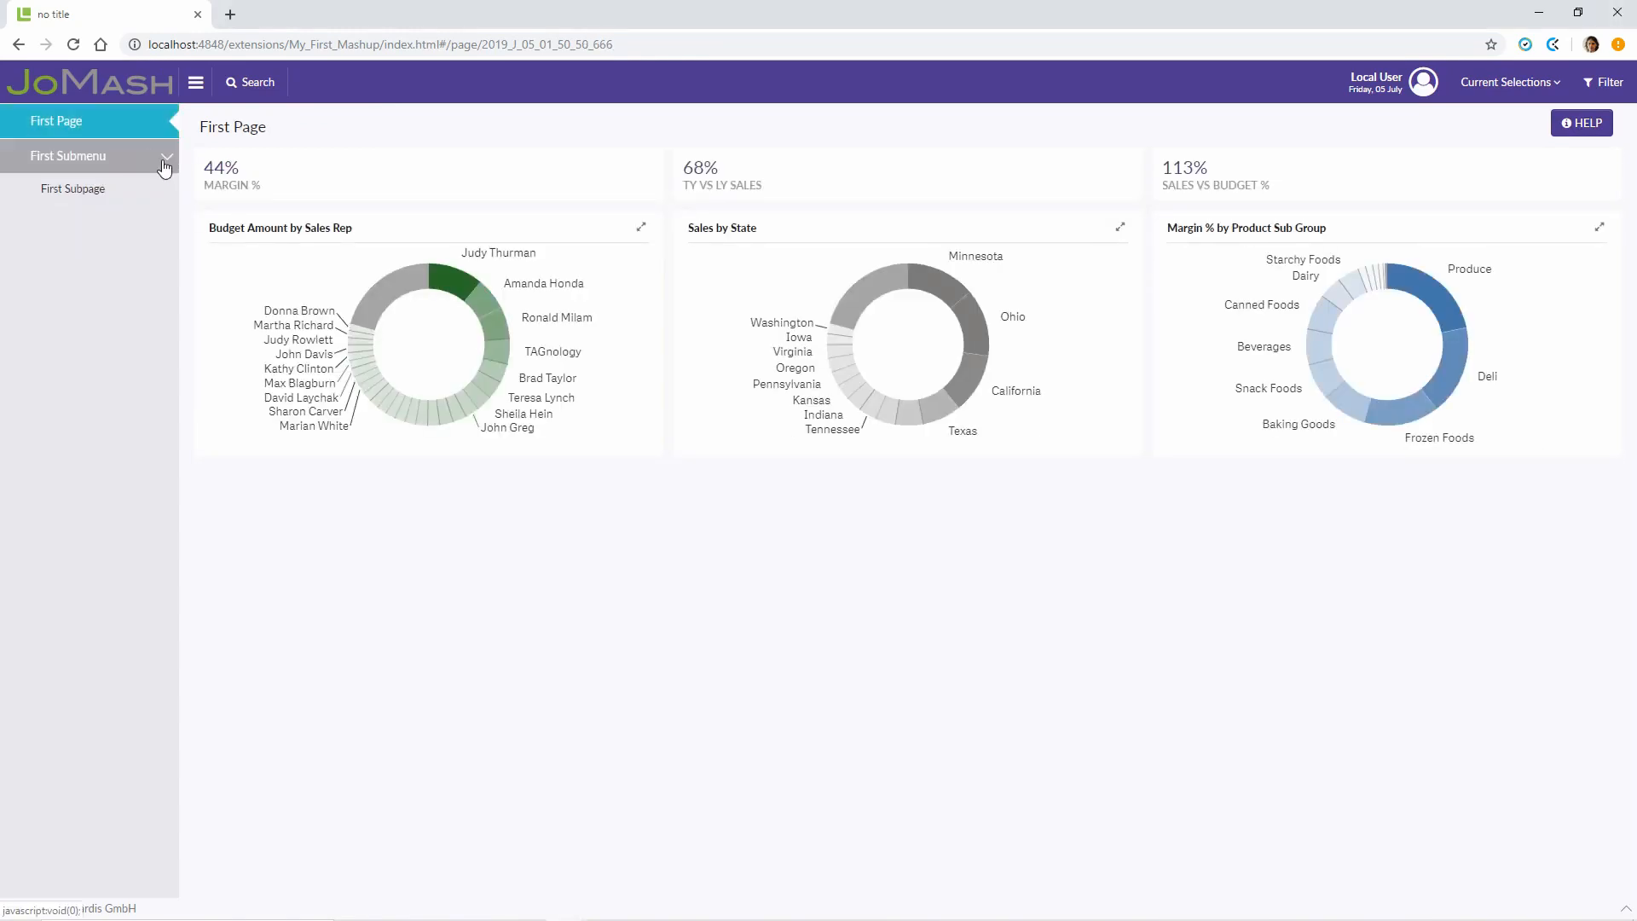
left_click(168, 164)
left_click(168, 165)
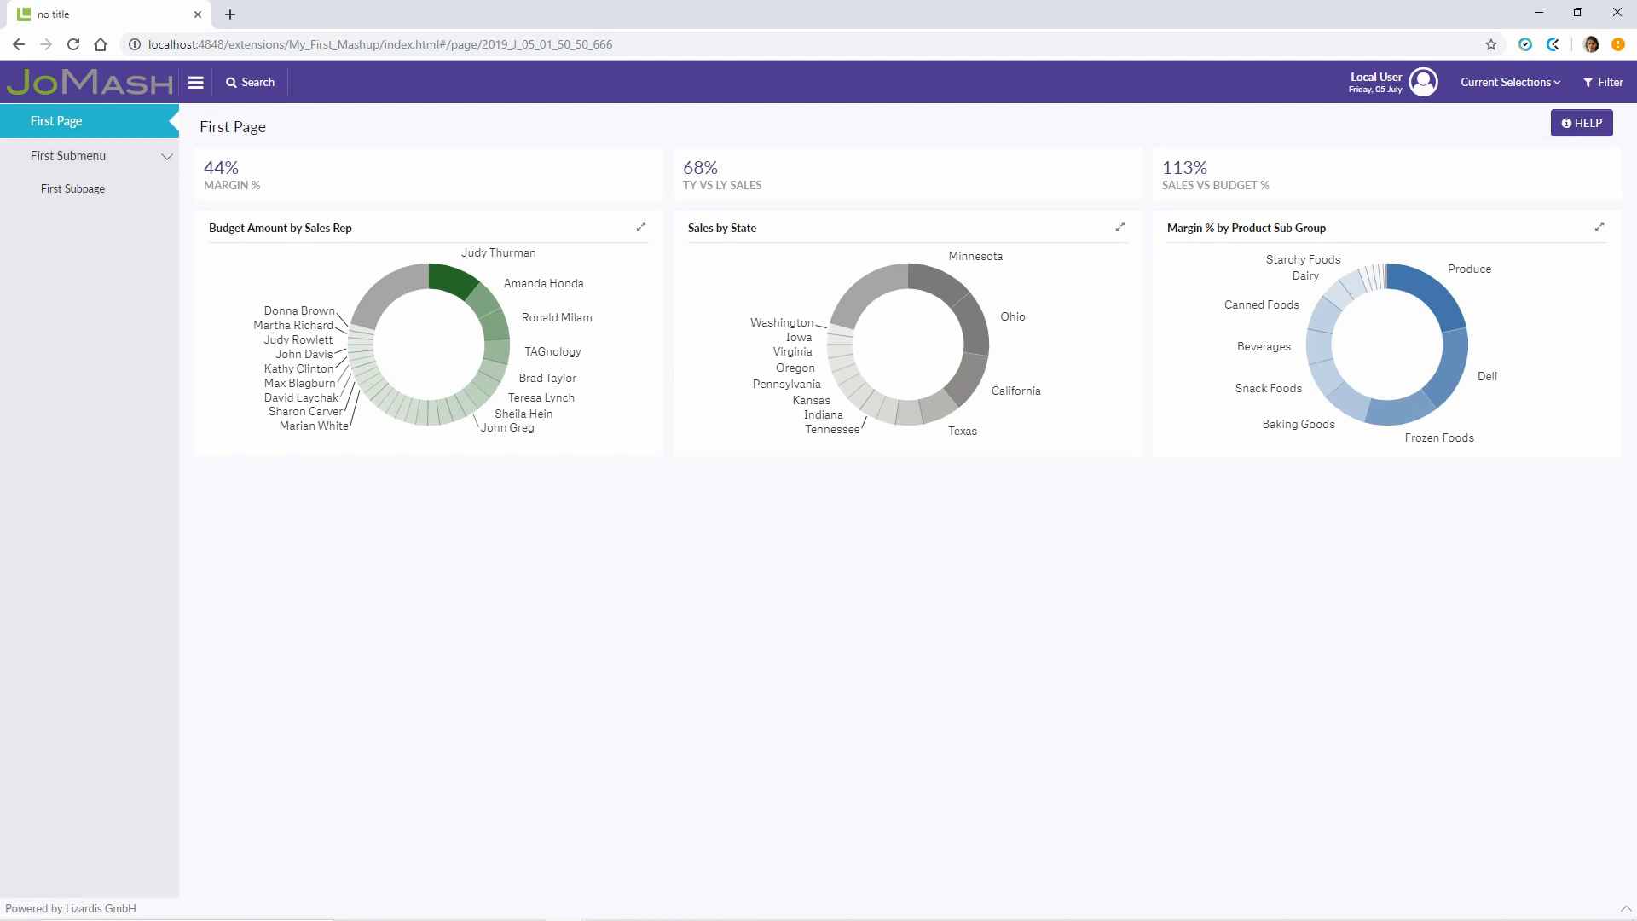